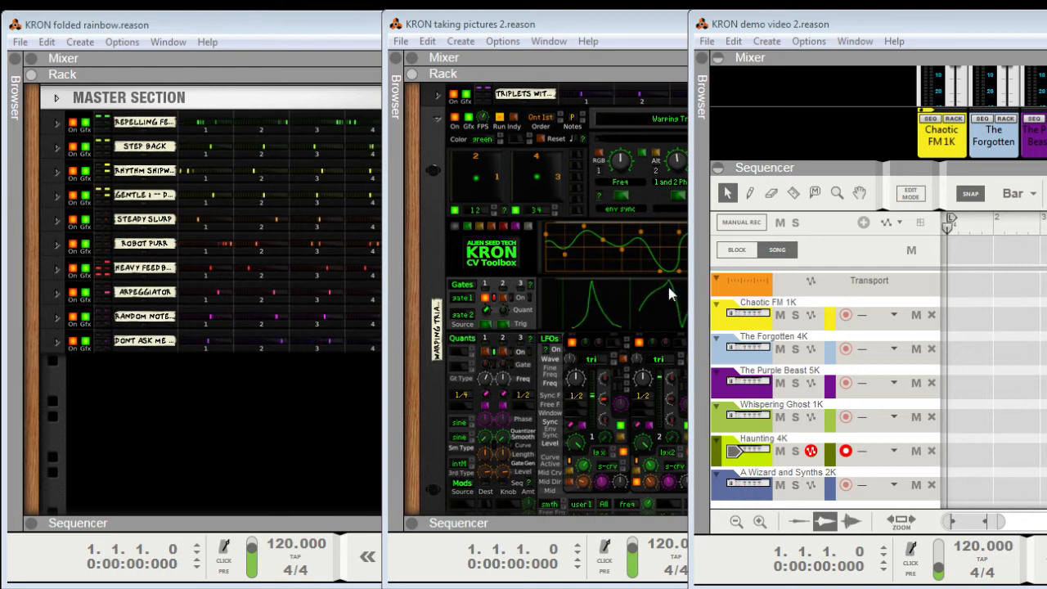
# Record-arm The Forgotten 4K, then The Purple Beast 5K track in the sequencer.
pyautogui.click(846, 350)
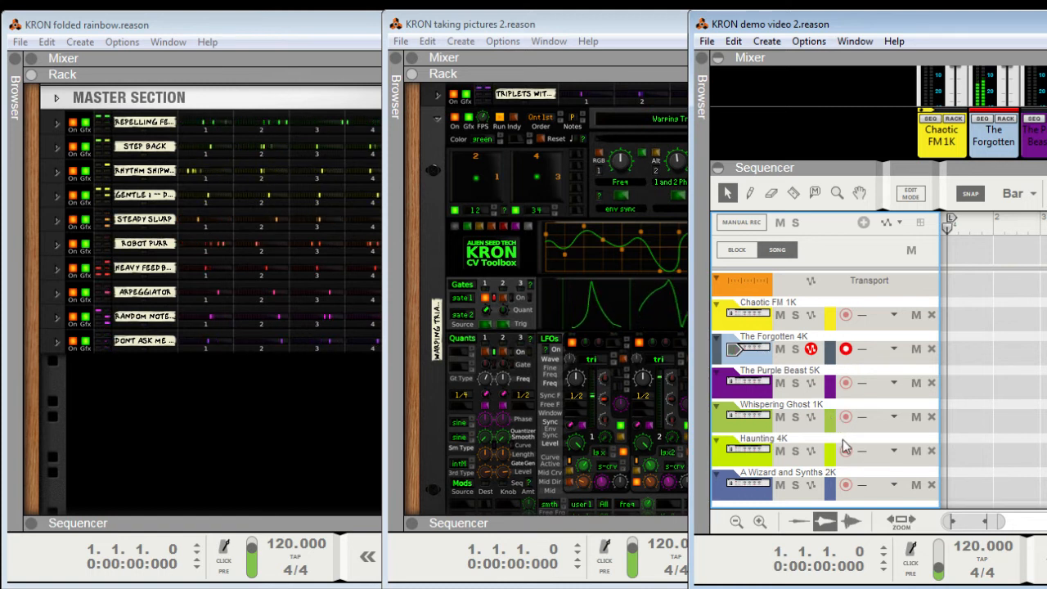
pyautogui.click(846, 383)
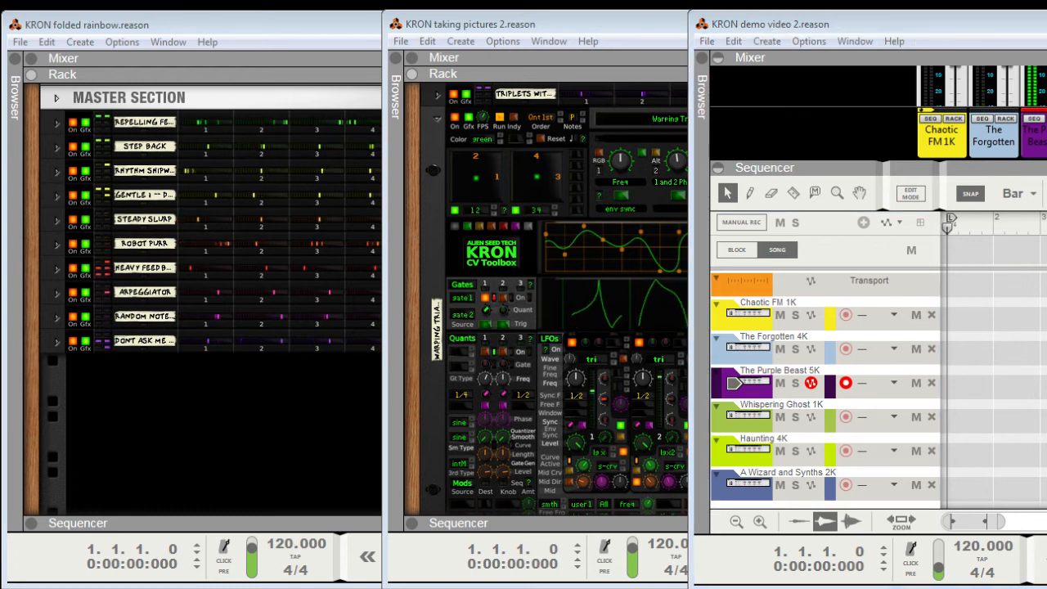
# Show the rack in its own window and switch off the PANS and FILTERS/FORMANT/POSITIONS devices.
pyautogui.press('F6')
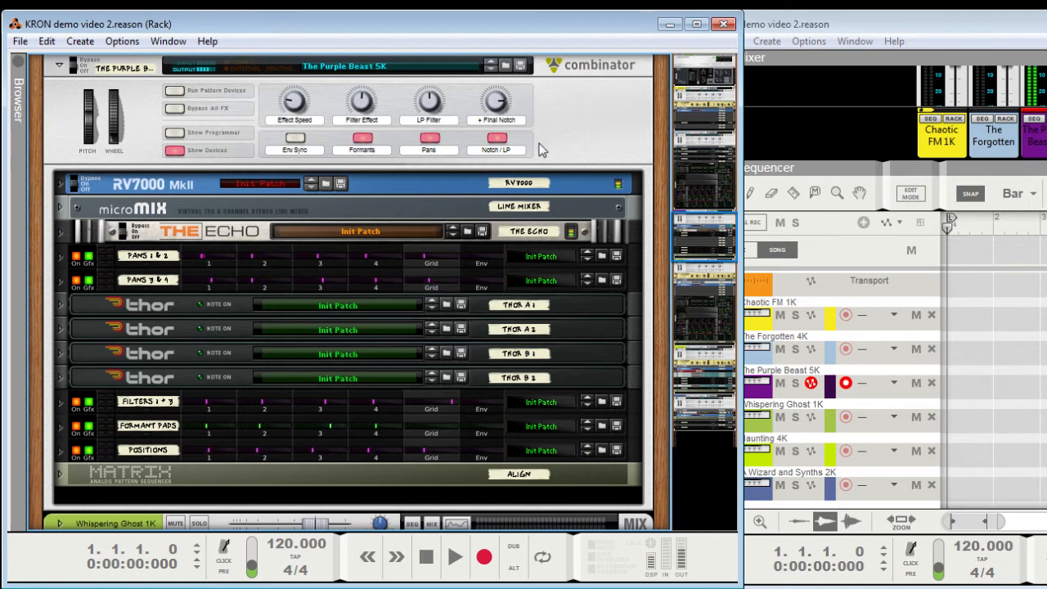
pyautogui.scroll(3, 578, 141)
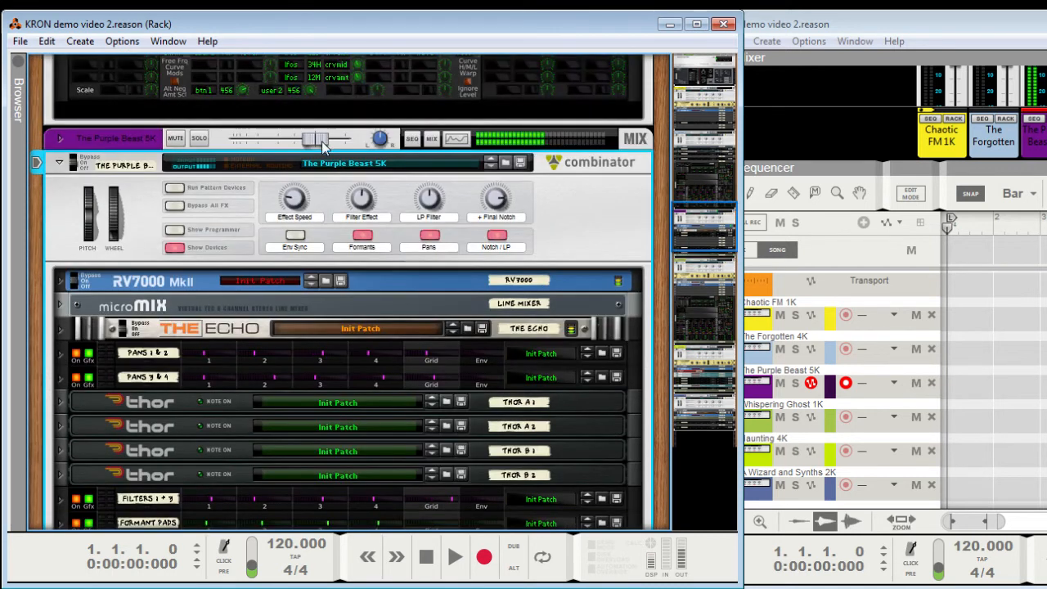
pyautogui.scroll(-3, 479, 282)
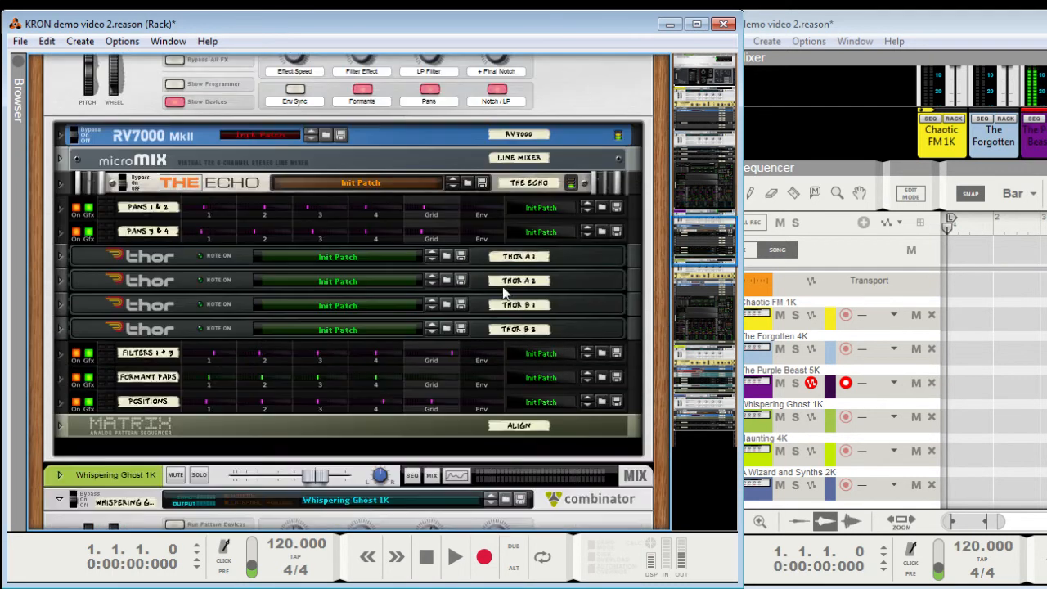
pyautogui.click(77, 214)
pyautogui.click(78, 238)
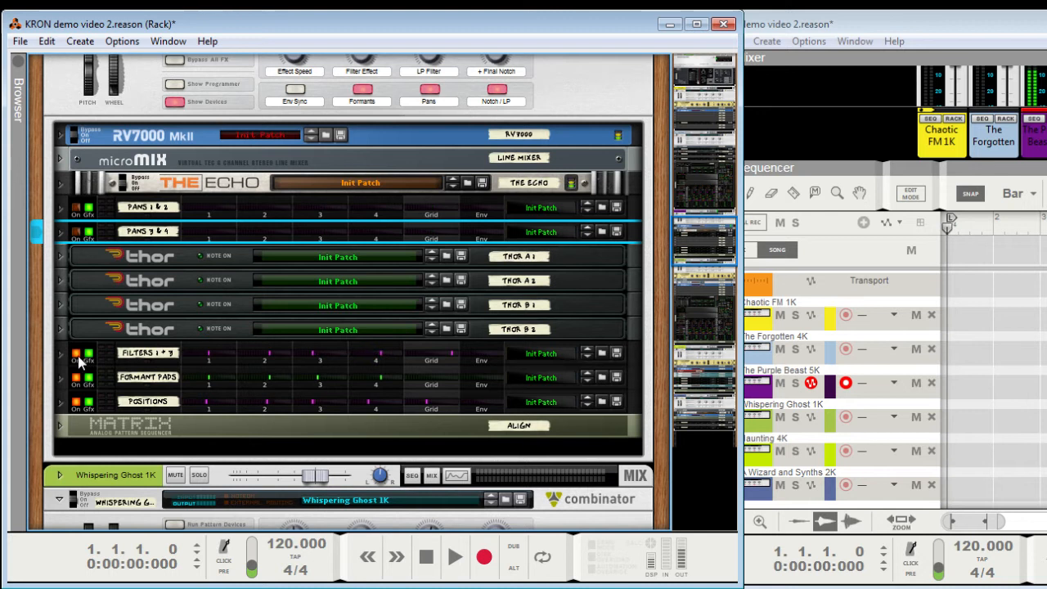
pyautogui.click(78, 360)
pyautogui.click(77, 383)
pyautogui.click(78, 408)
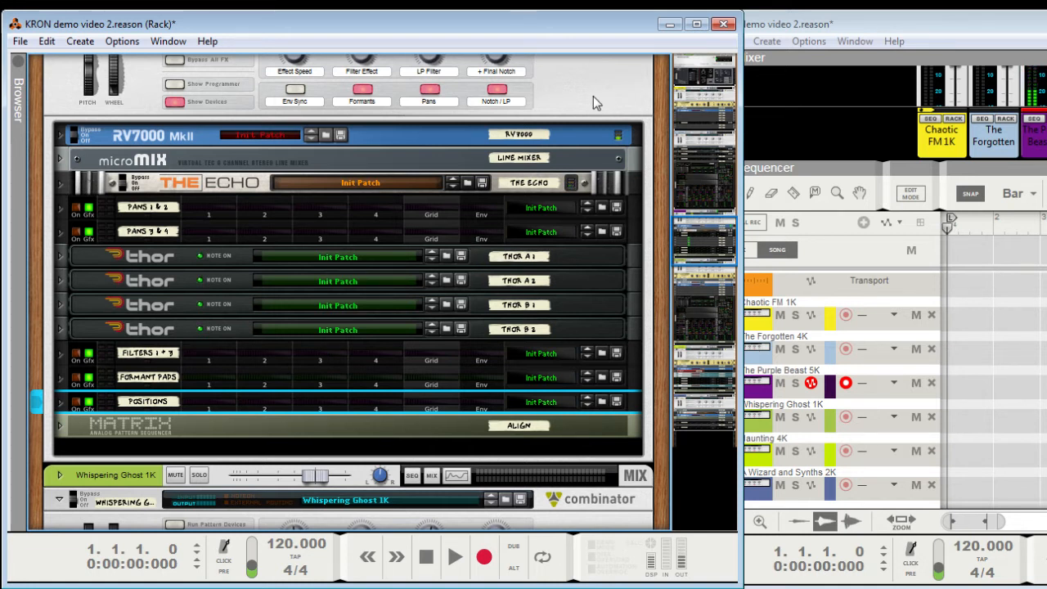
# Switch the PANS and FILTERS/FORMANT/POSITIONS devices back on.
pyautogui.click(75, 211)
pyautogui.keyDown('shift'); pyautogui.click(75, 235); pyautogui.keyUp('shift')
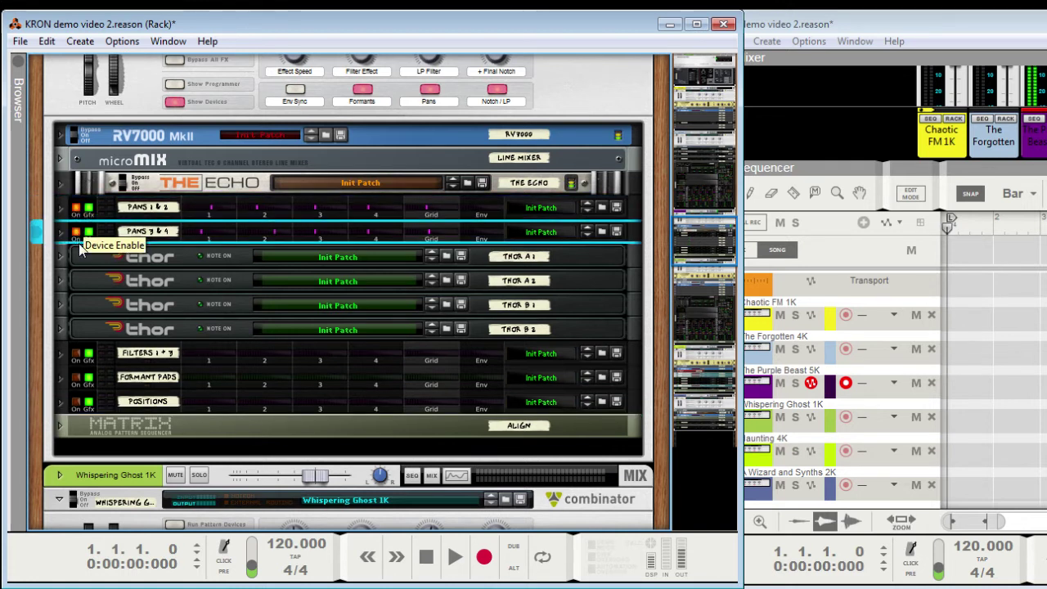
pyautogui.click(79, 357)
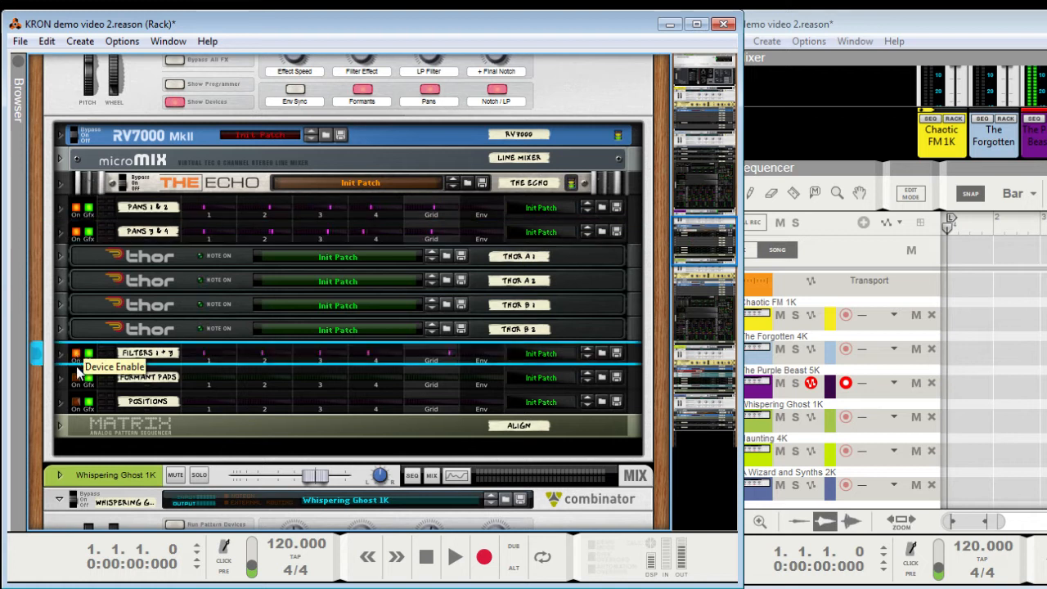
pyautogui.click(80, 378)
pyautogui.click(79, 403)
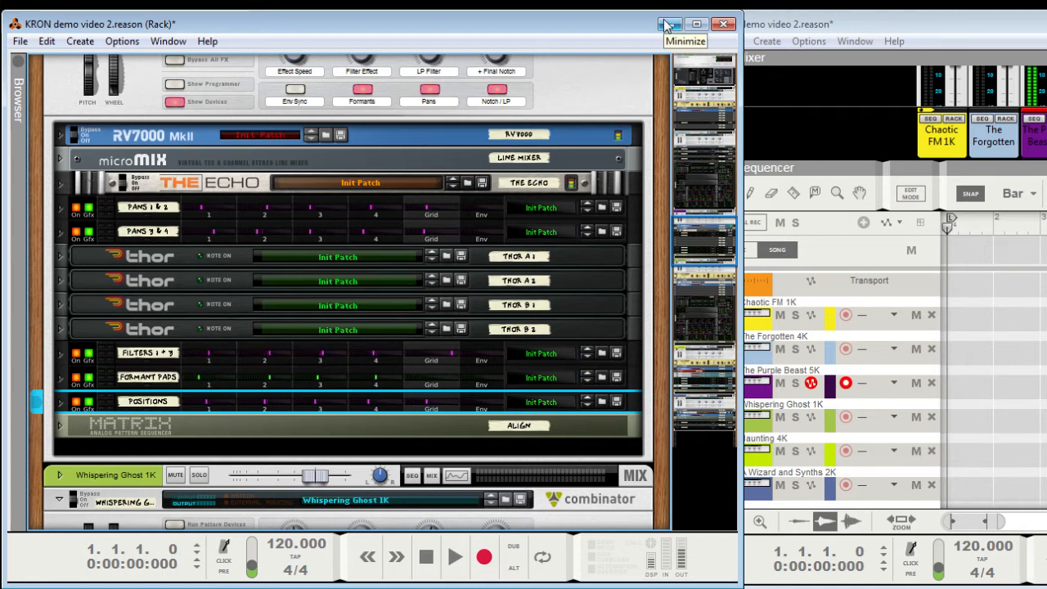
# Show the Chaotic FM 1K track's devices and unfold its FM + FILTERS KRON device.
pyautogui.click(809, 316)
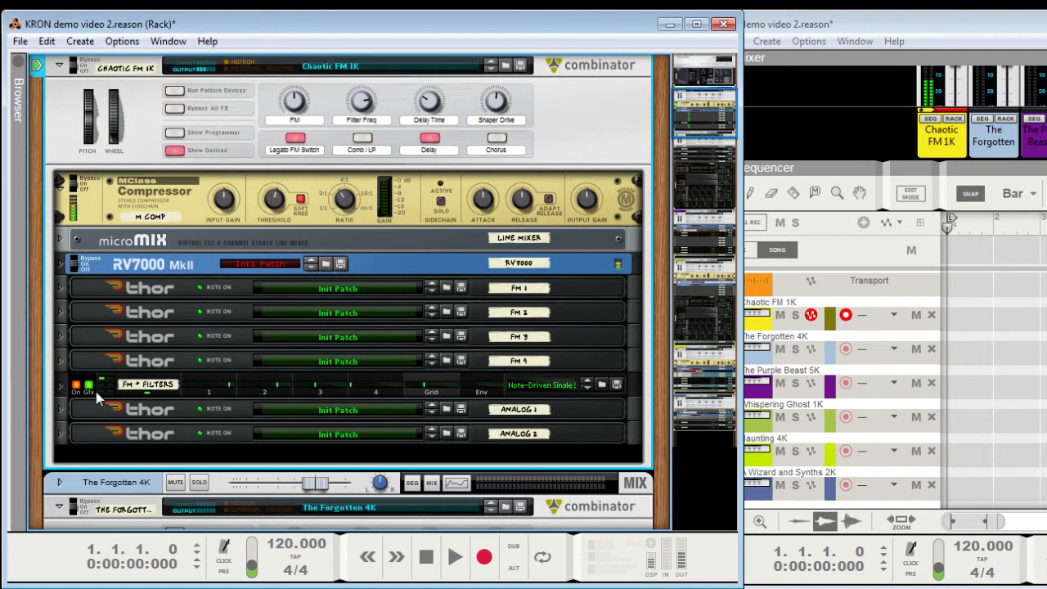
pyautogui.click(60, 385)
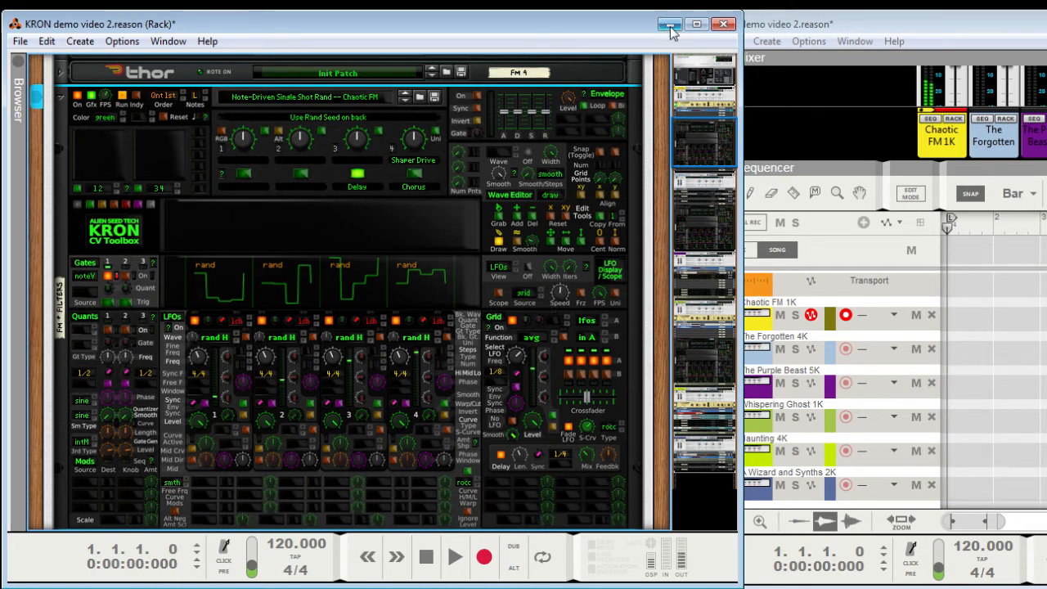
# Maximize the KRON folded rainbow song and unfold its Repelling Feedback KRON device.
pyautogui.click(669, 24)
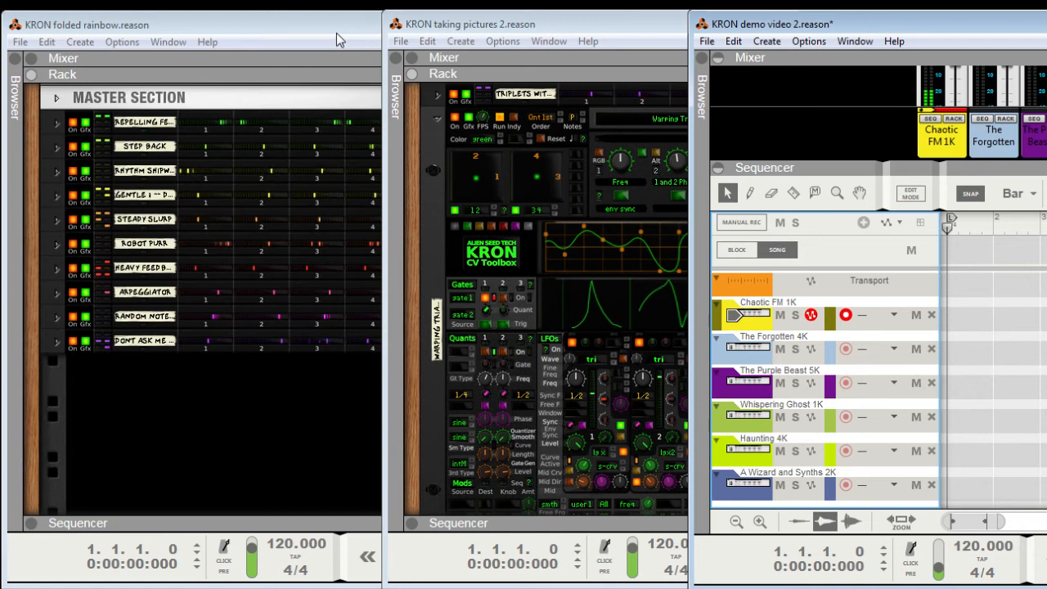
pyautogui.doubleClick(336, 32)
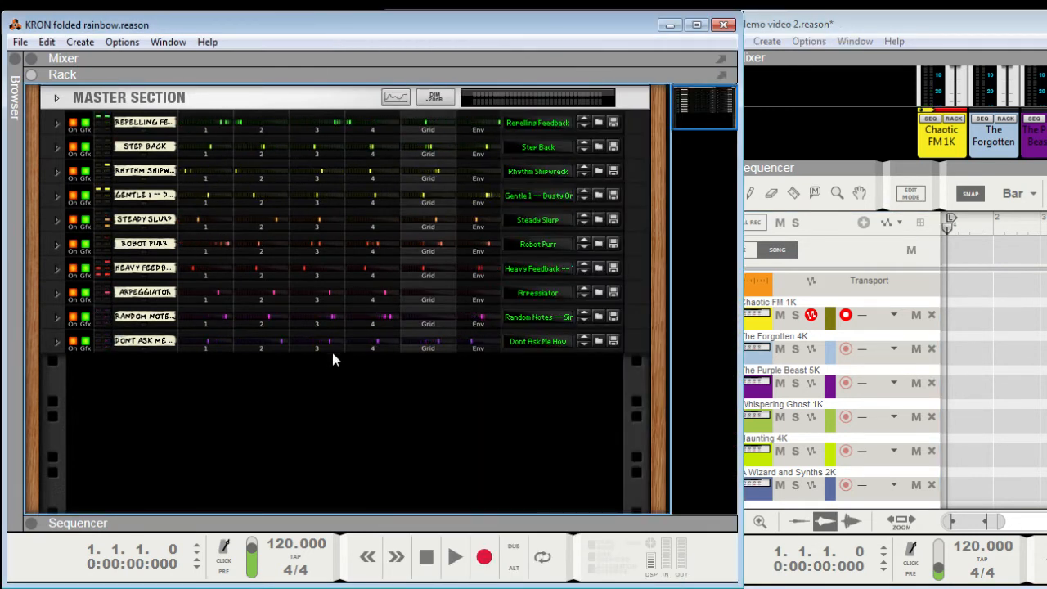
pyautogui.click(73, 124)
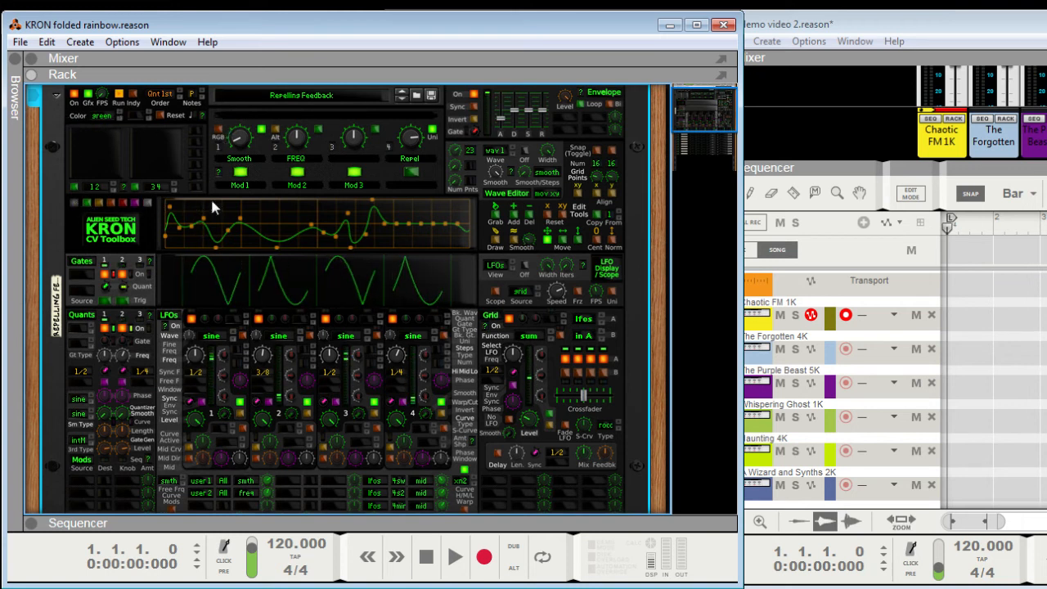
pyautogui.moveTo(195, 147)
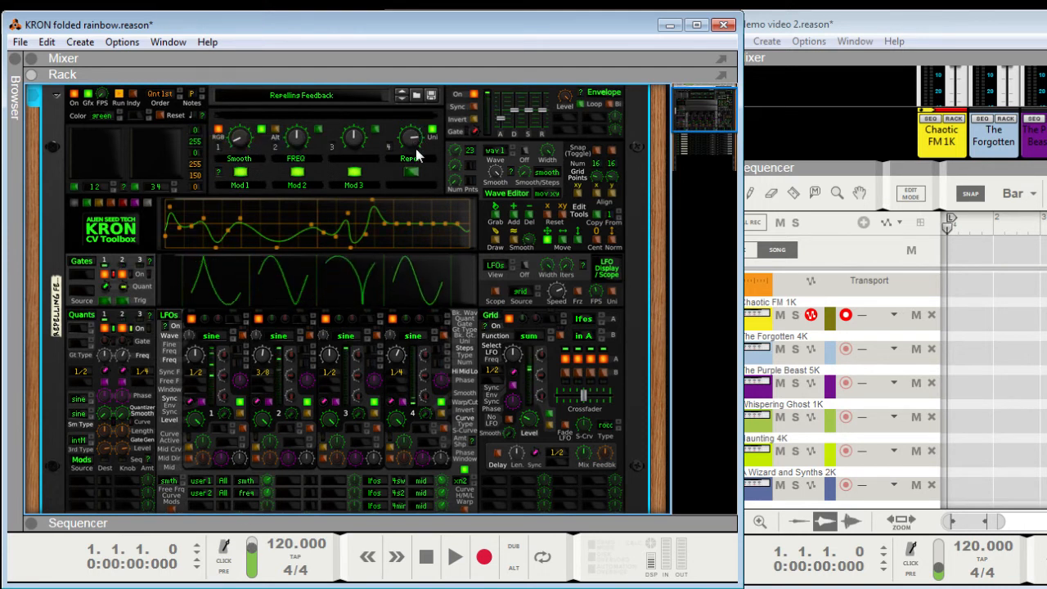
# Try the orange, green, pink and red colour presets, settle on green, and fold Repelling Feedback.
pyautogui.click(92, 204)
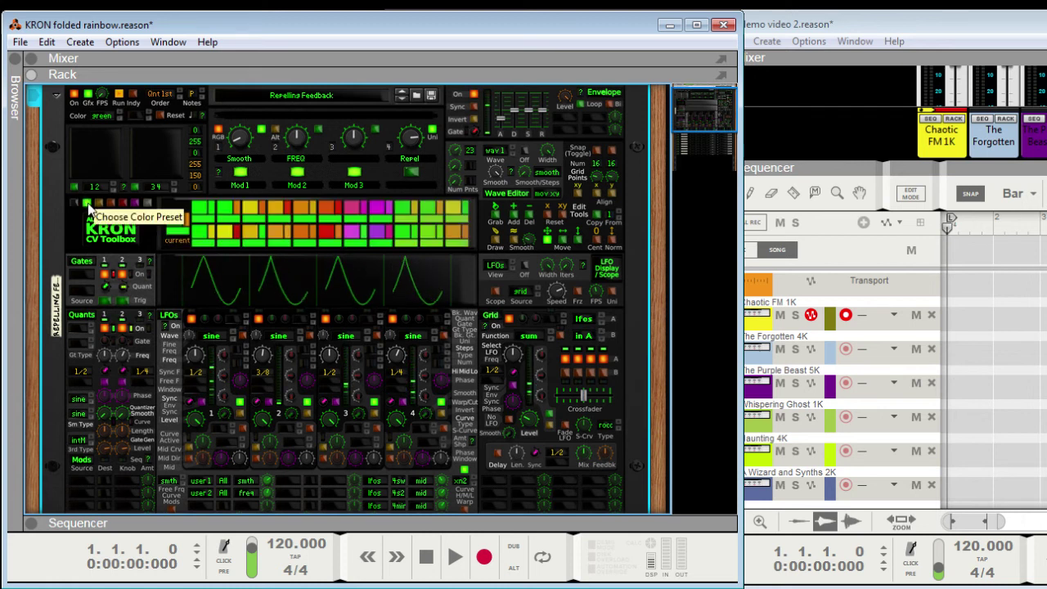
pyautogui.click(279, 211)
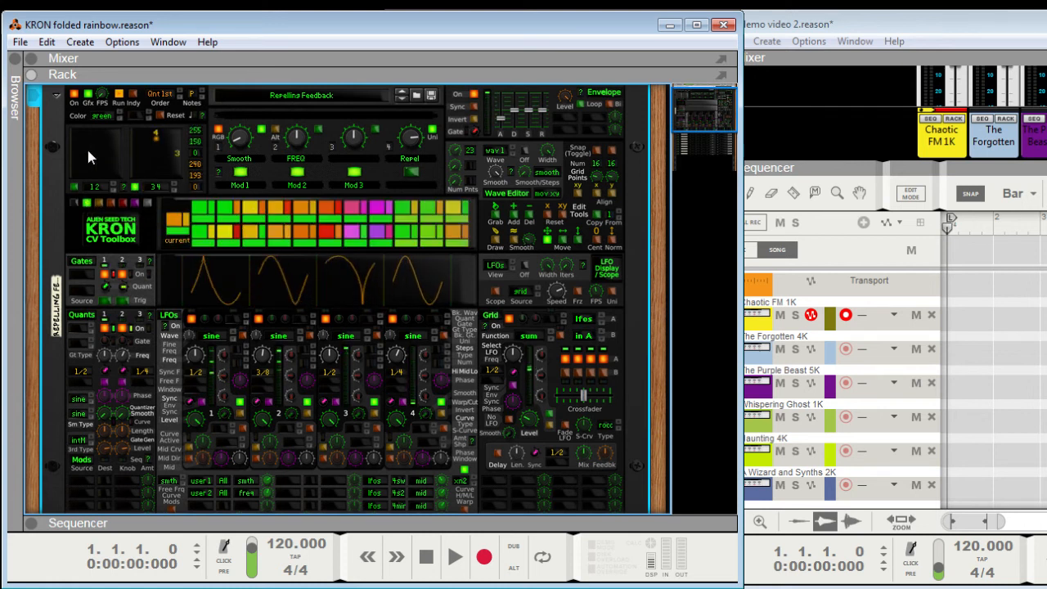
pyautogui.click(404, 211)
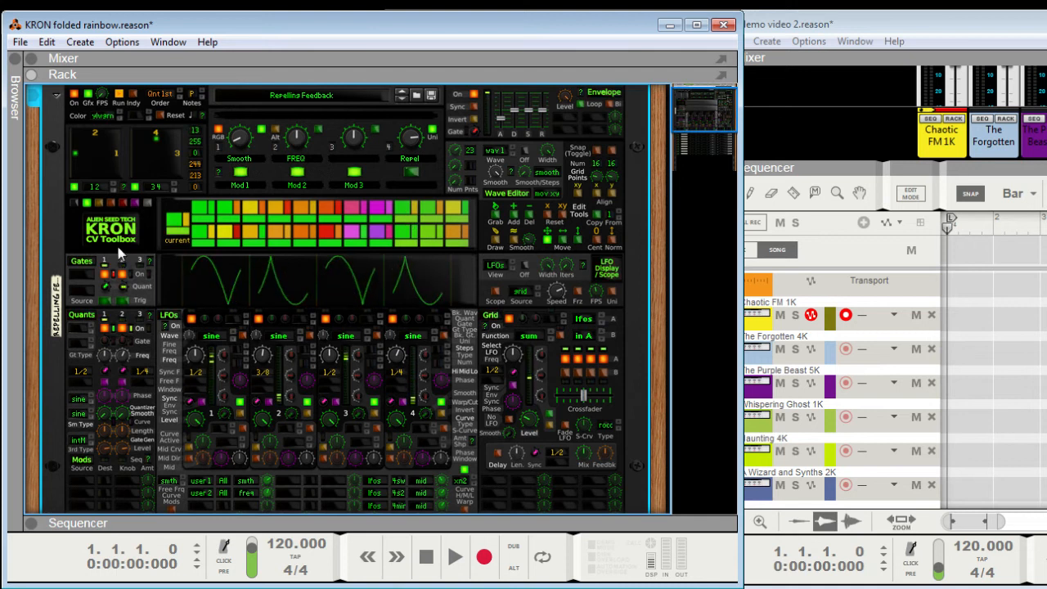
pyautogui.click(404, 228)
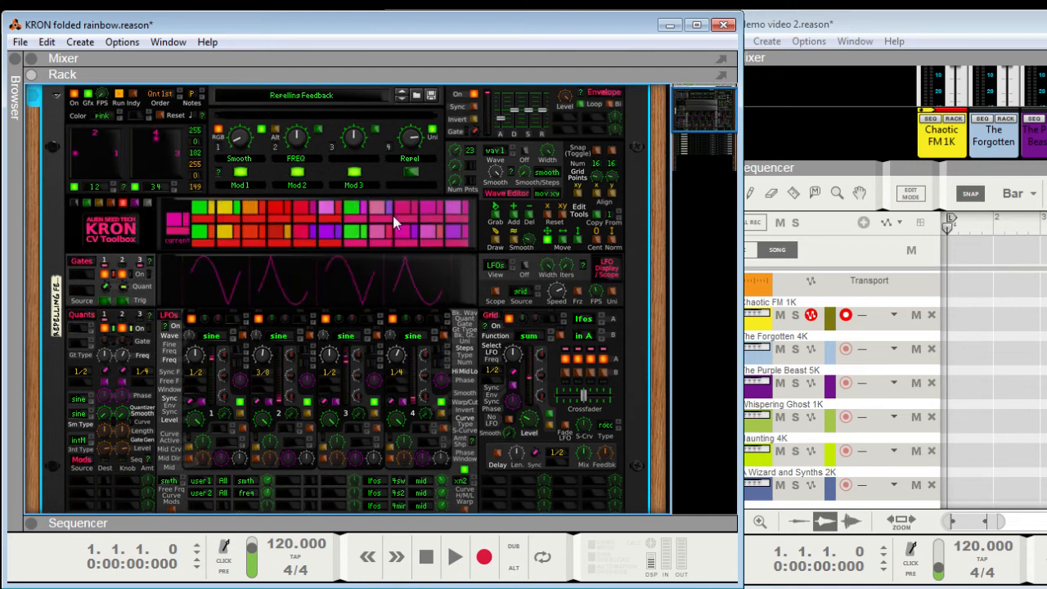
pyautogui.click(329, 211)
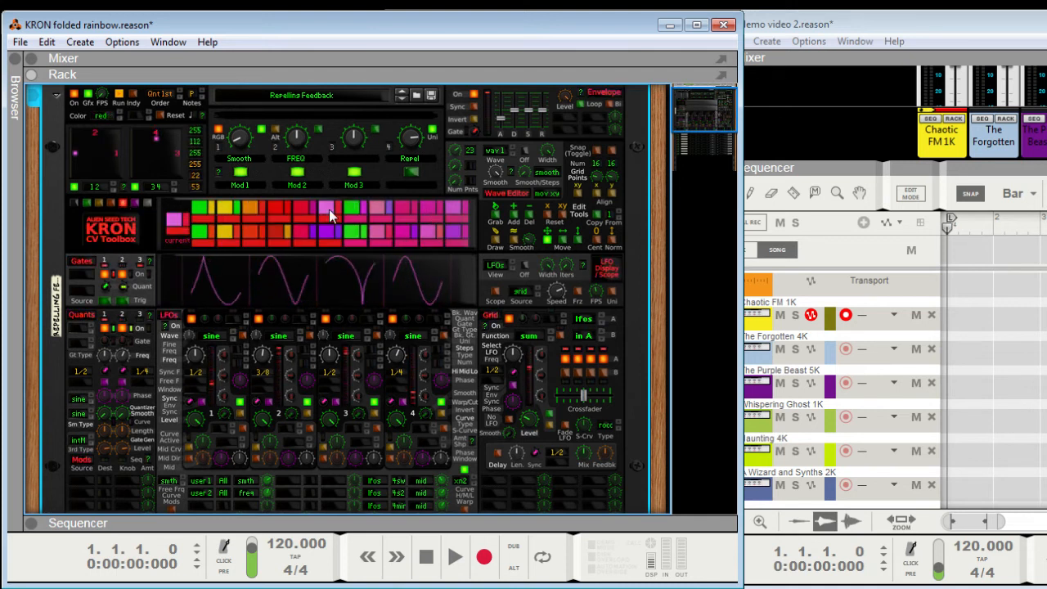
pyautogui.click(173, 217)
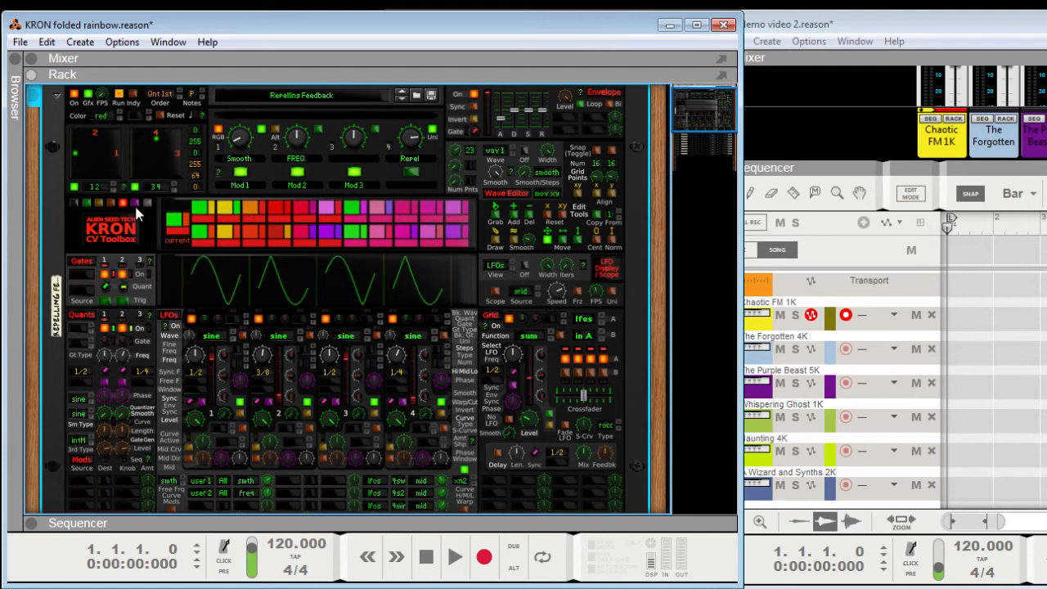
pyautogui.click(87, 202)
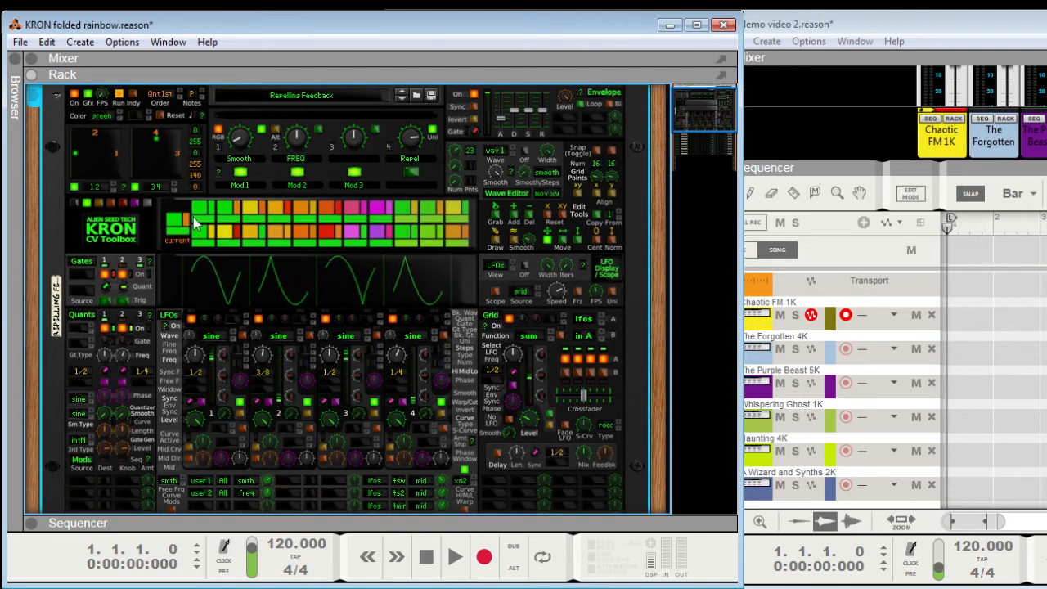
pyautogui.click(181, 220)
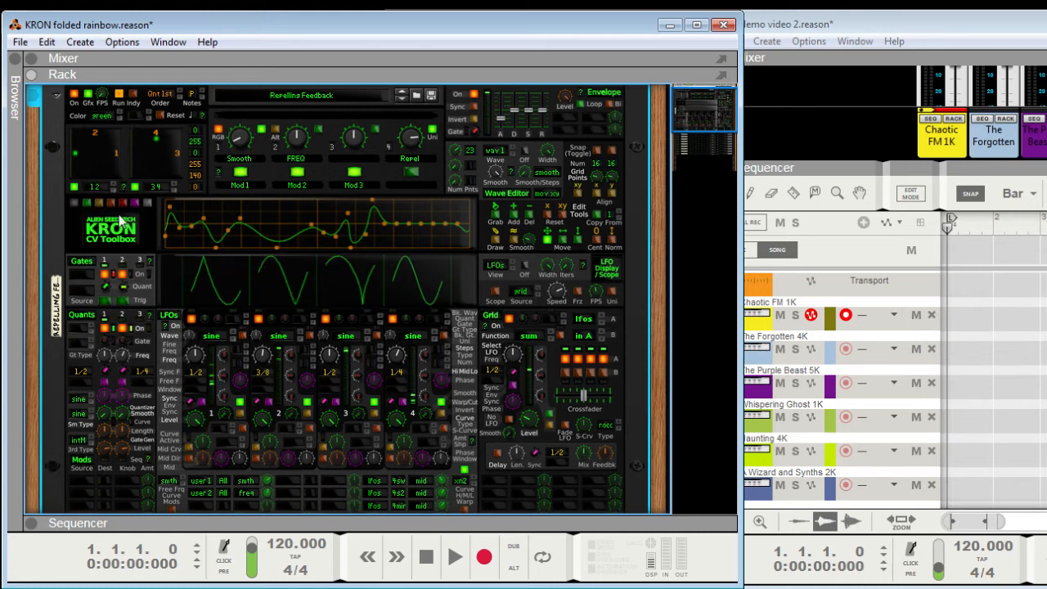
pyautogui.click(56, 95)
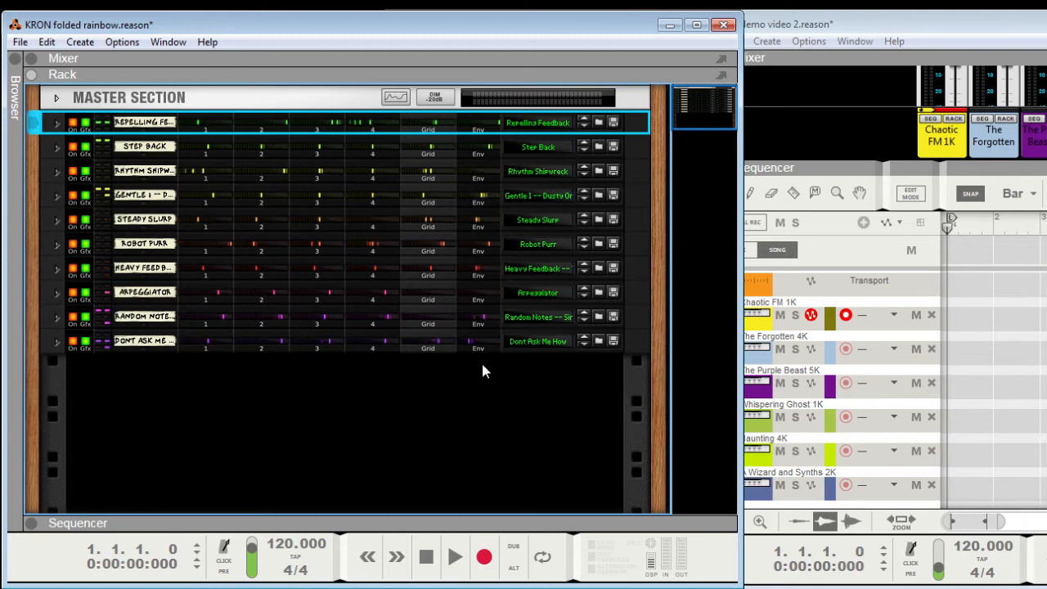
# Unfold and fold Repelling Feedback, peek at Dont Ask Me How, then unfold Repelling Feedback again.
pyautogui.click(321, 385)
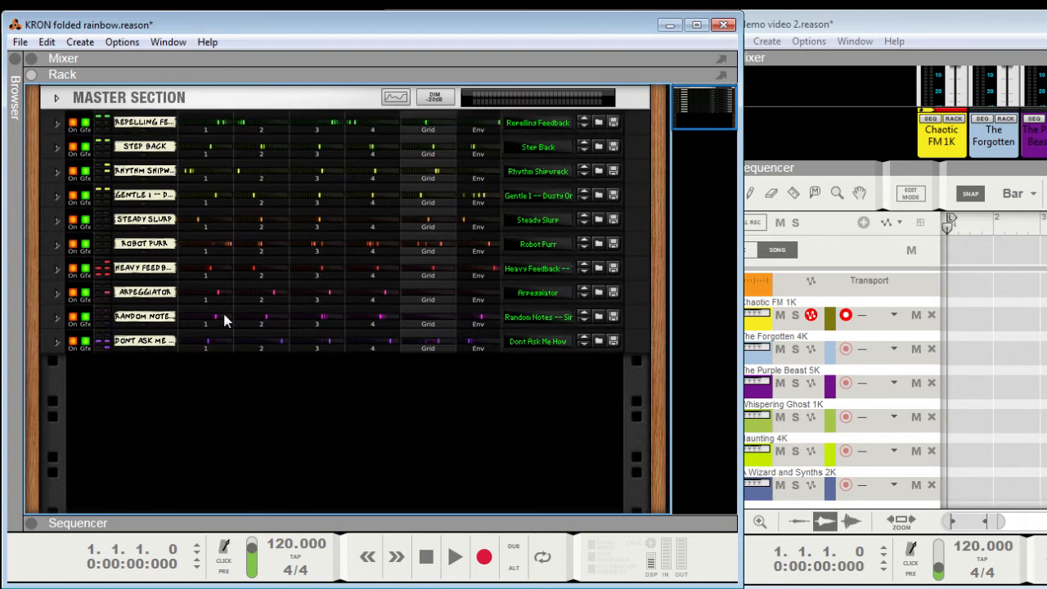
pyautogui.click(55, 123)
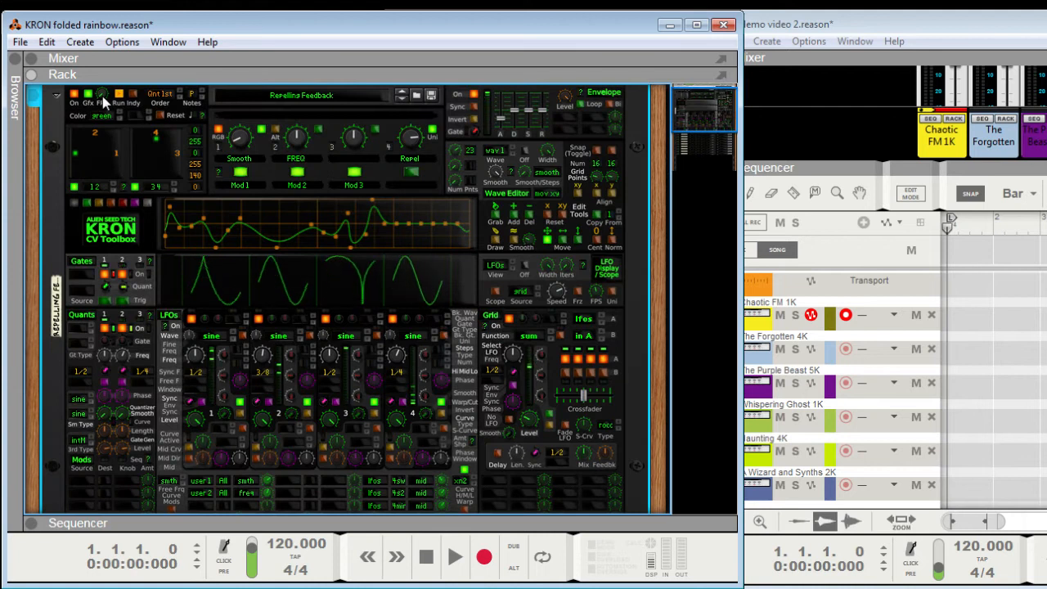
pyautogui.click(57, 98)
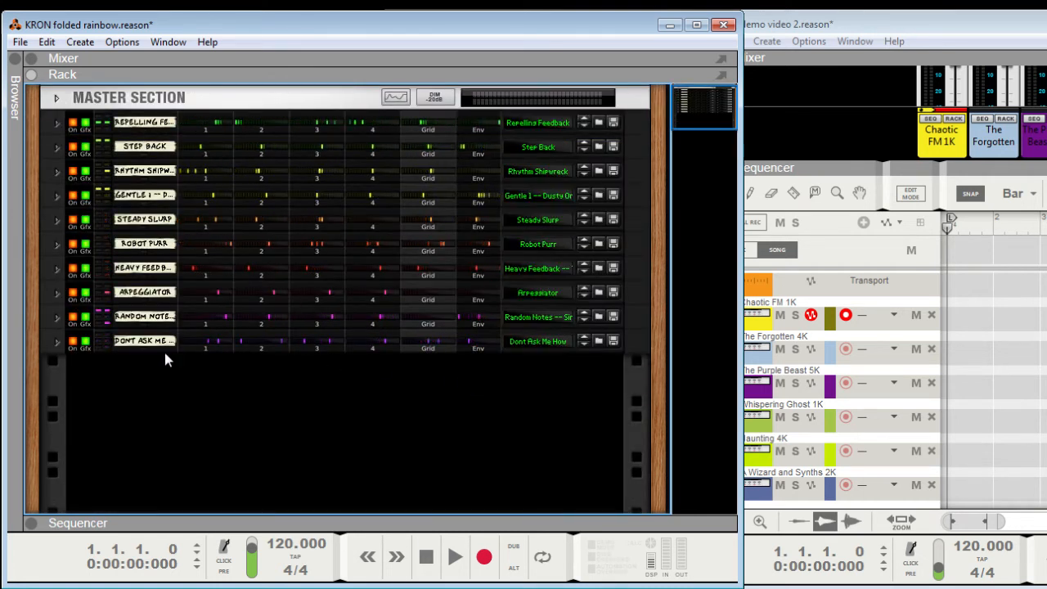
pyautogui.click(55, 340)
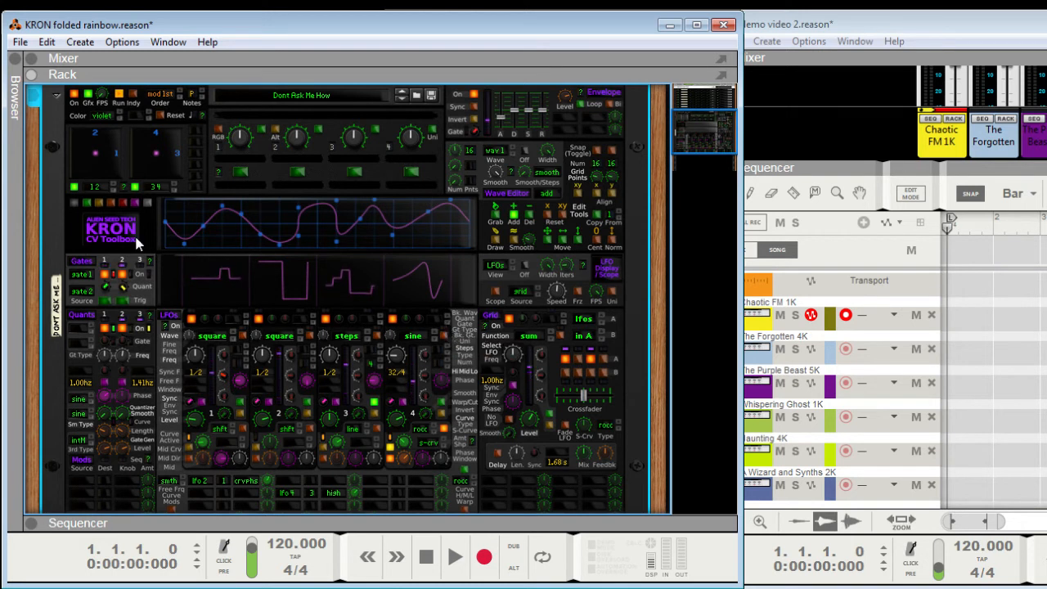
pyautogui.scroll(1, 138, 242)
pyautogui.scroll(8, 81, 155)
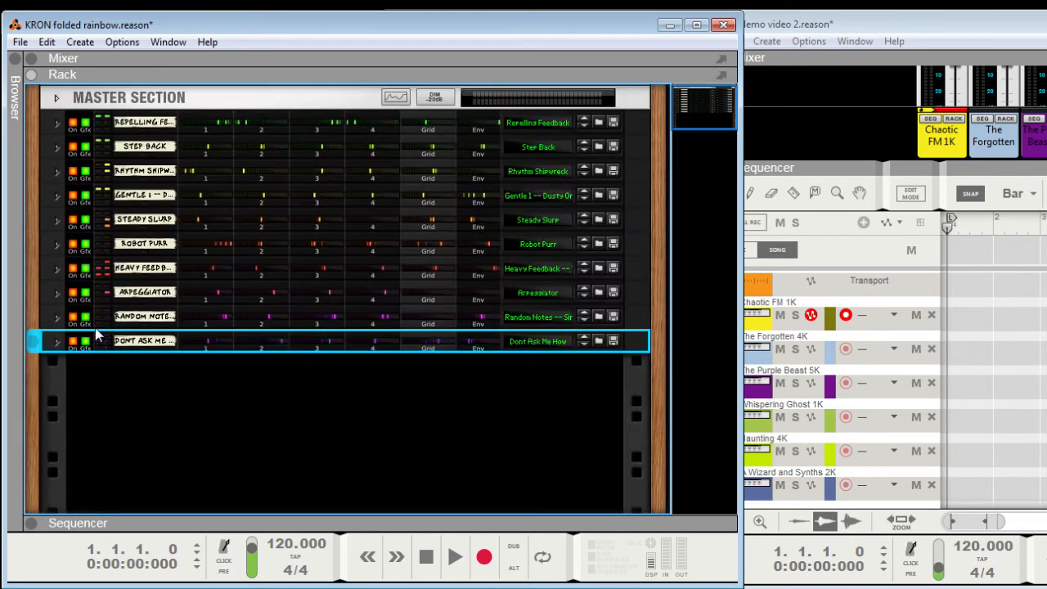
pyautogui.click(57, 124)
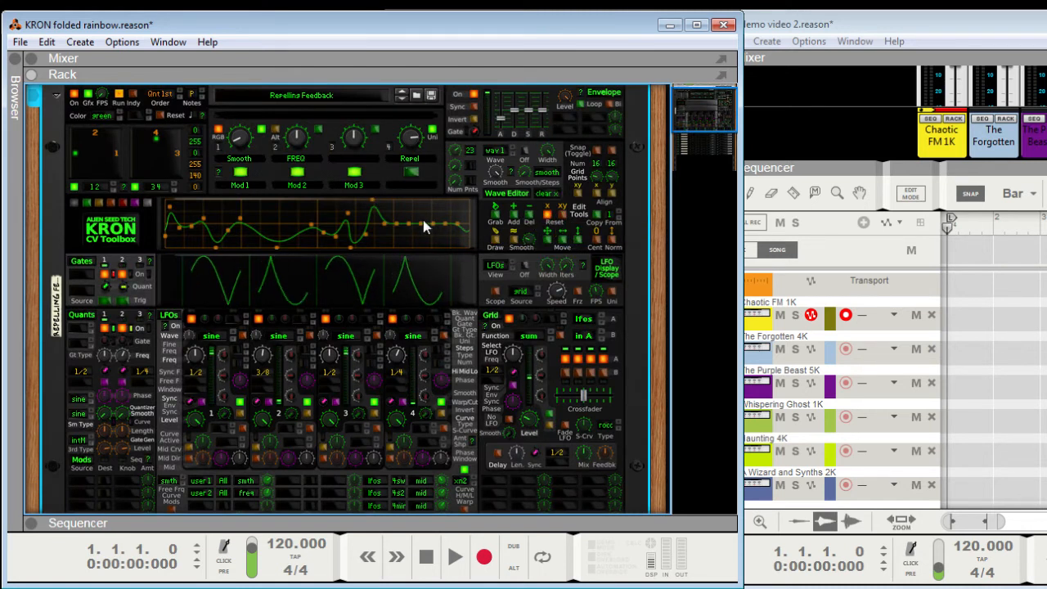
# Reset and clear wave 1, hand-draw a curve and set it to 17 points.
pyautogui.click(560, 220)
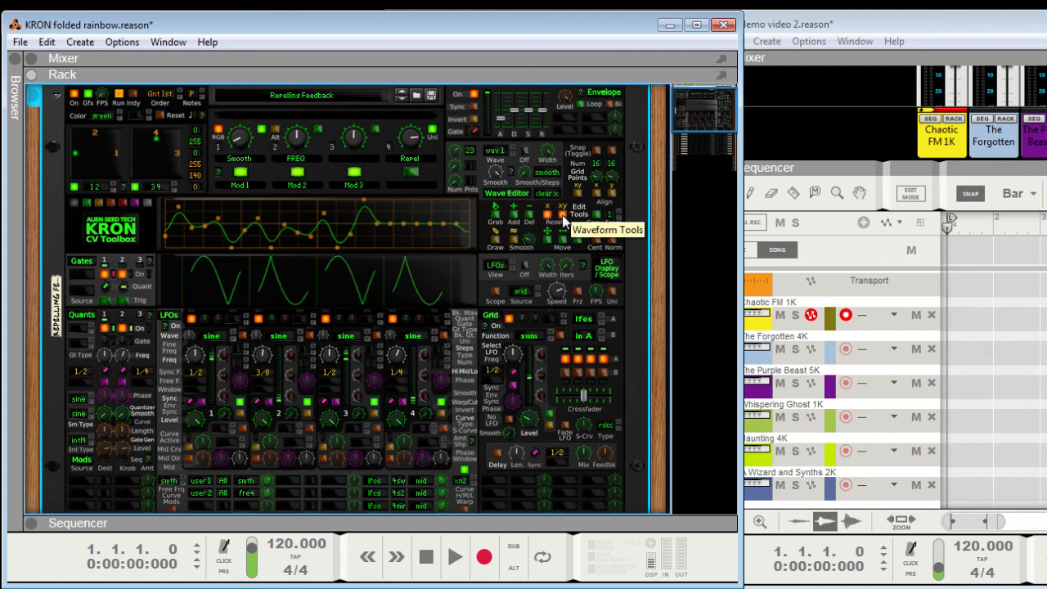
pyautogui.click(548, 193)
pyautogui.click(496, 242)
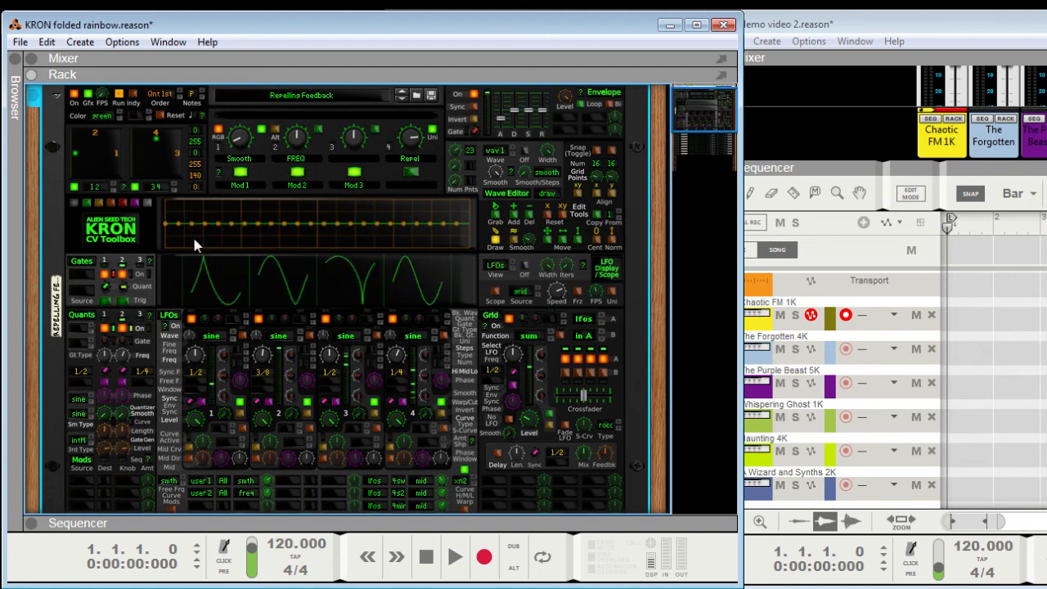
pyautogui.moveTo(168, 222); pyautogui.dragTo(274, 225)
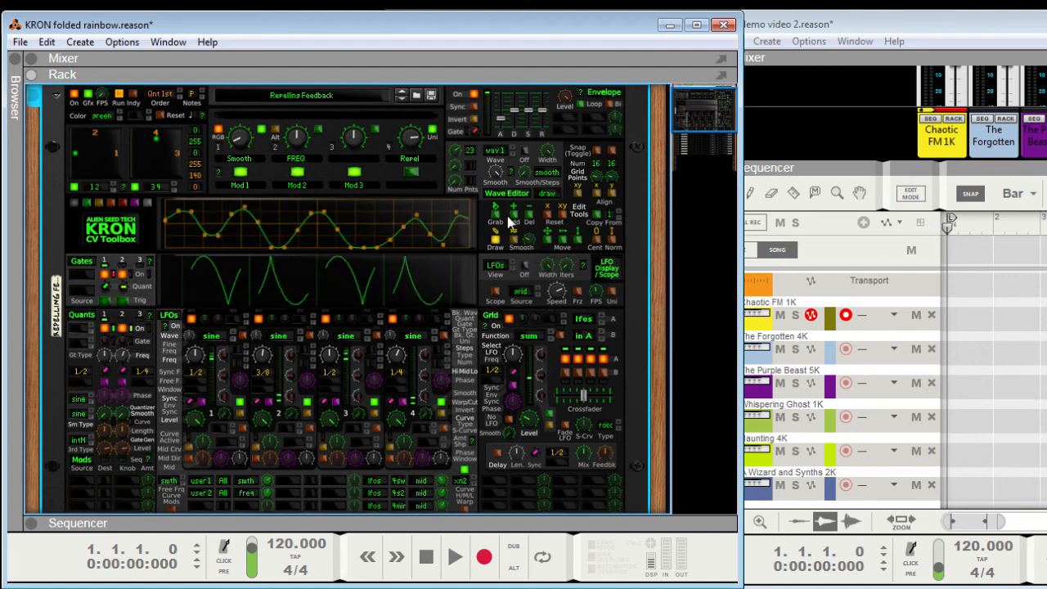
pyautogui.moveTo(455, 151); pyautogui.dragTo(452, 168)
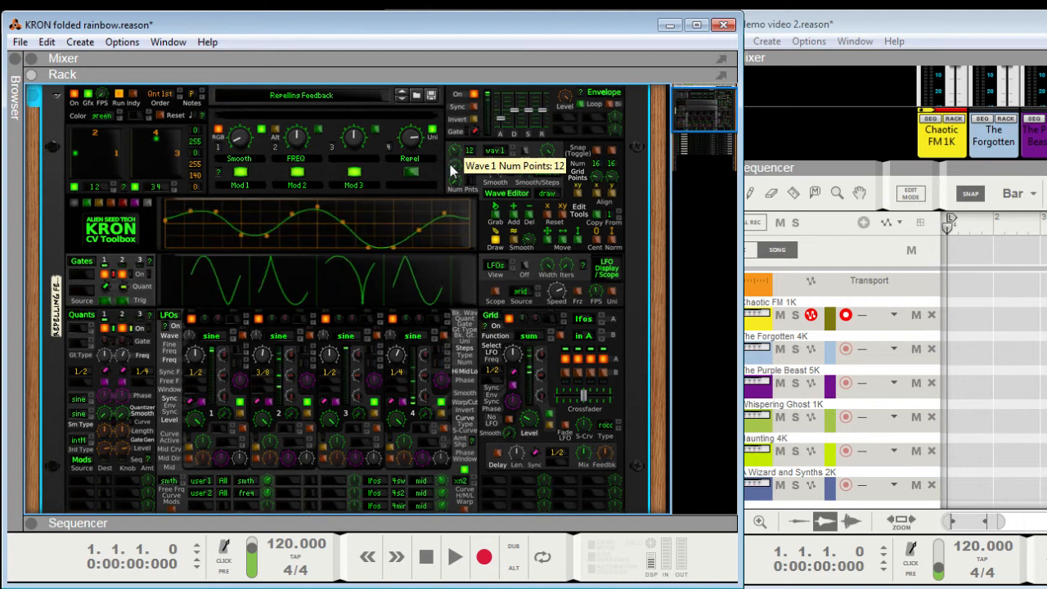
# Kink the curve by moving, adding and deleting points, review the waveform list, and fold the device.
pyautogui.moveTo(365, 214); pyautogui.dragTo(366, 225)
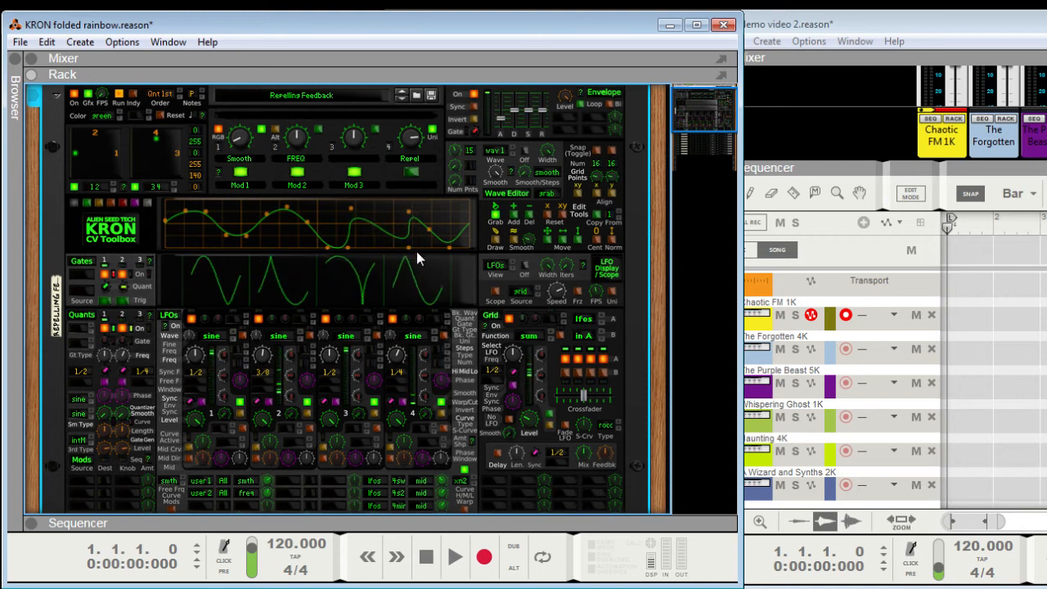
pyautogui.click(366, 209)
pyautogui.click(332, 208)
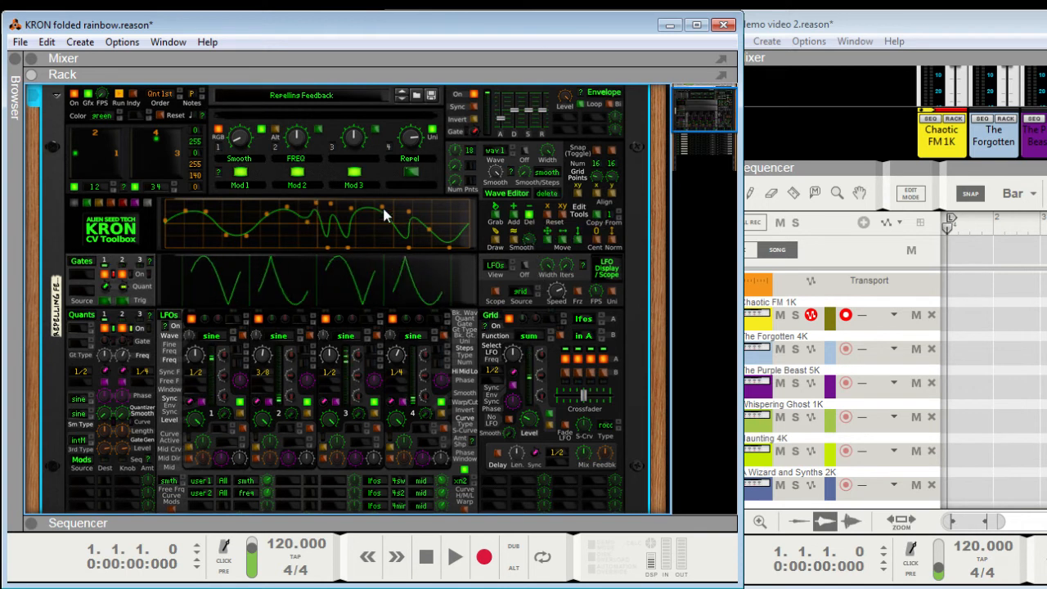
pyautogui.click(333, 202)
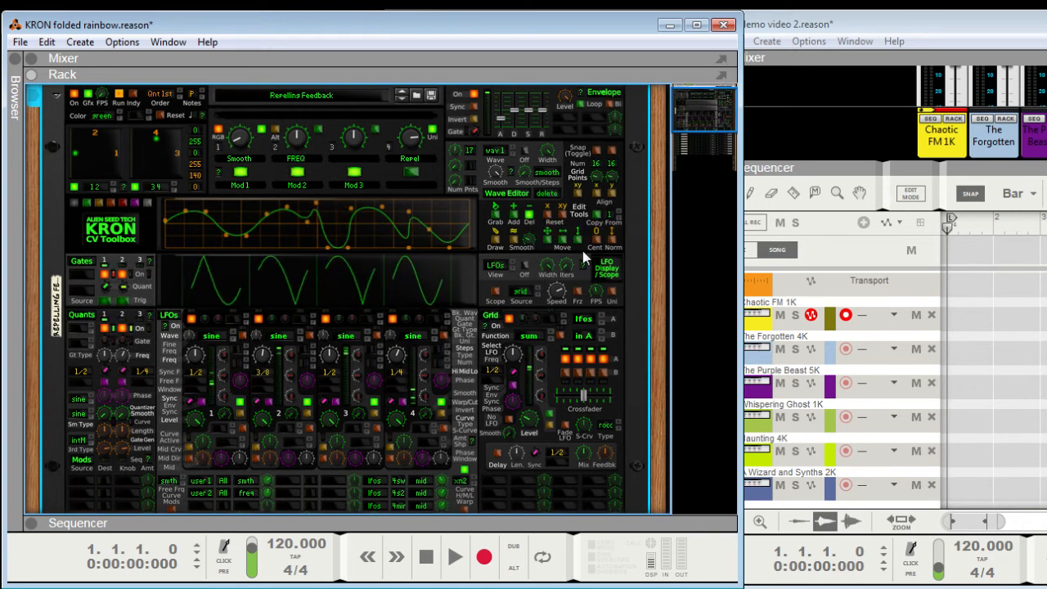
pyautogui.click(503, 151)
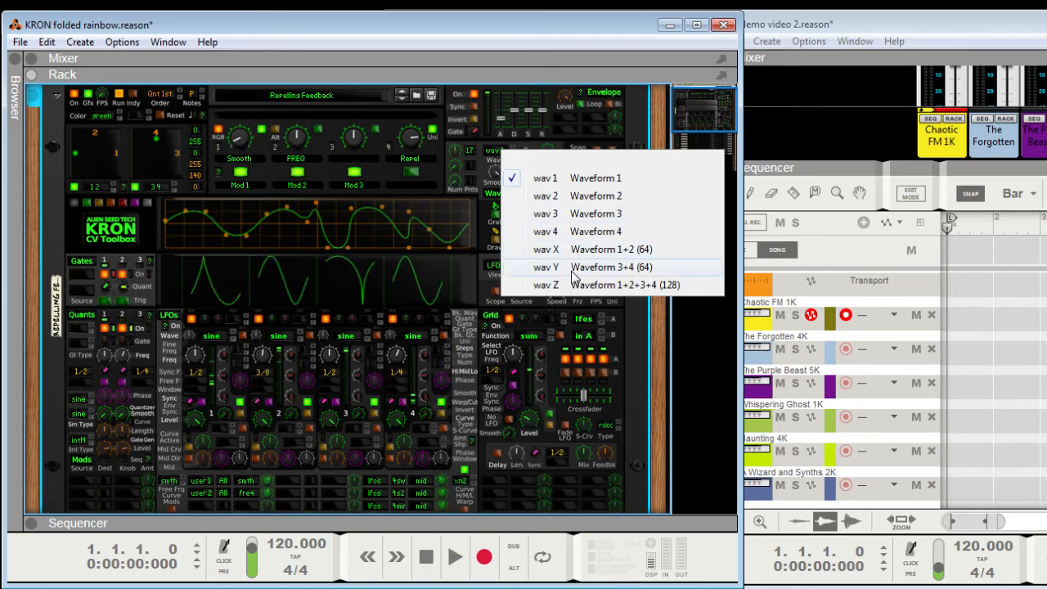
pyautogui.click(624, 331)
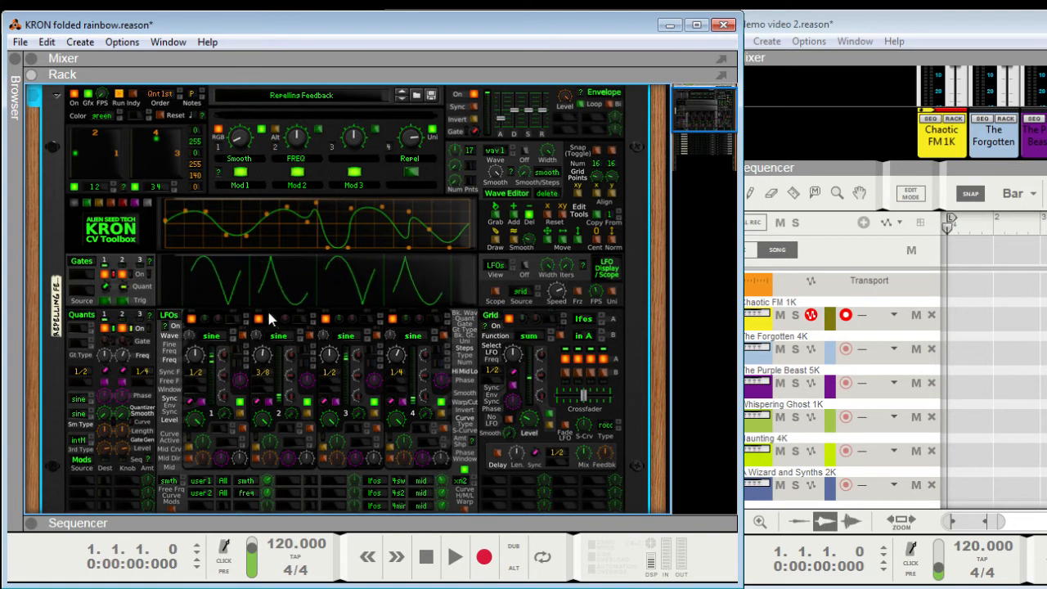
pyautogui.click(58, 100)
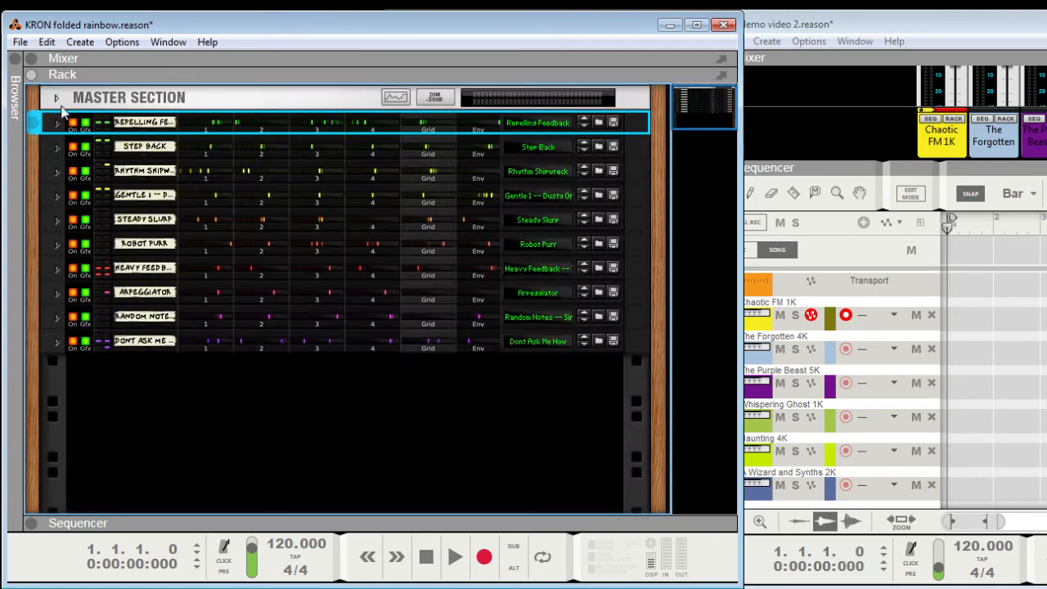
# Unfold Random Notes and check its wtnote quantizer type on the back panel.
pyautogui.click(57, 317)
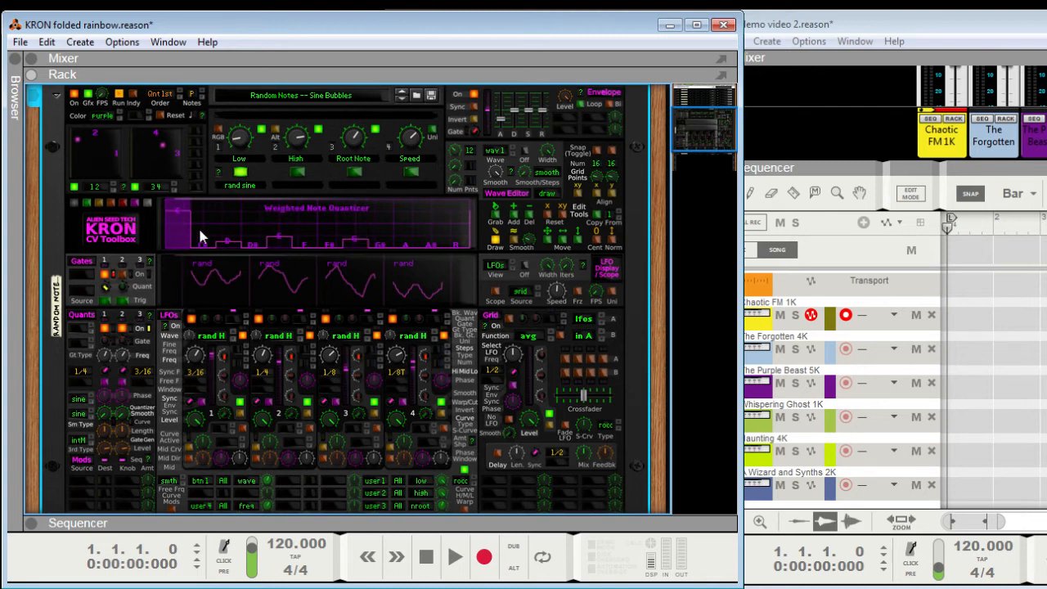
pyautogui.press('Tab')
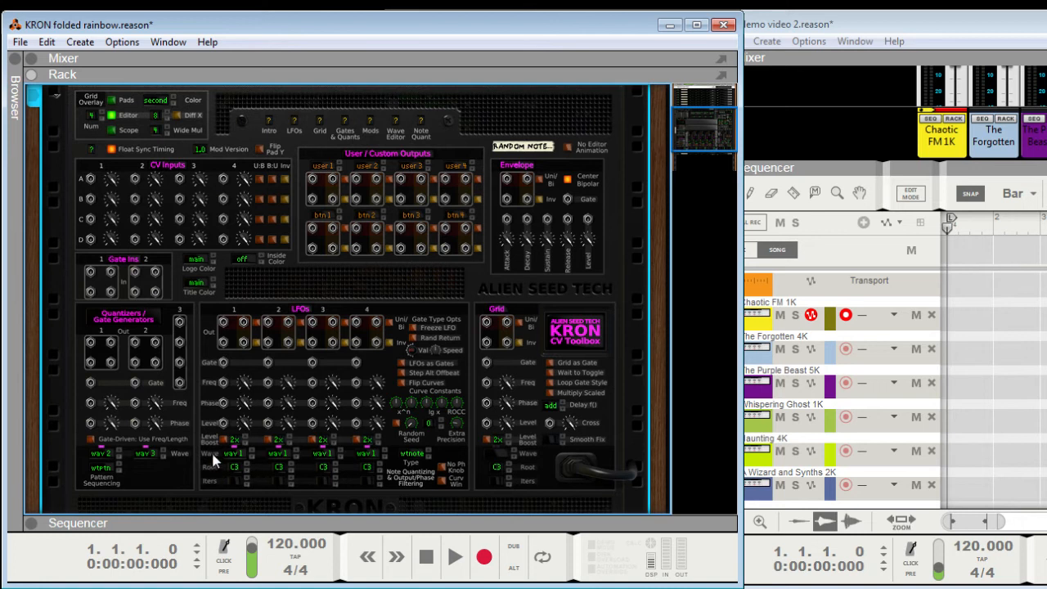
pyautogui.click(413, 458)
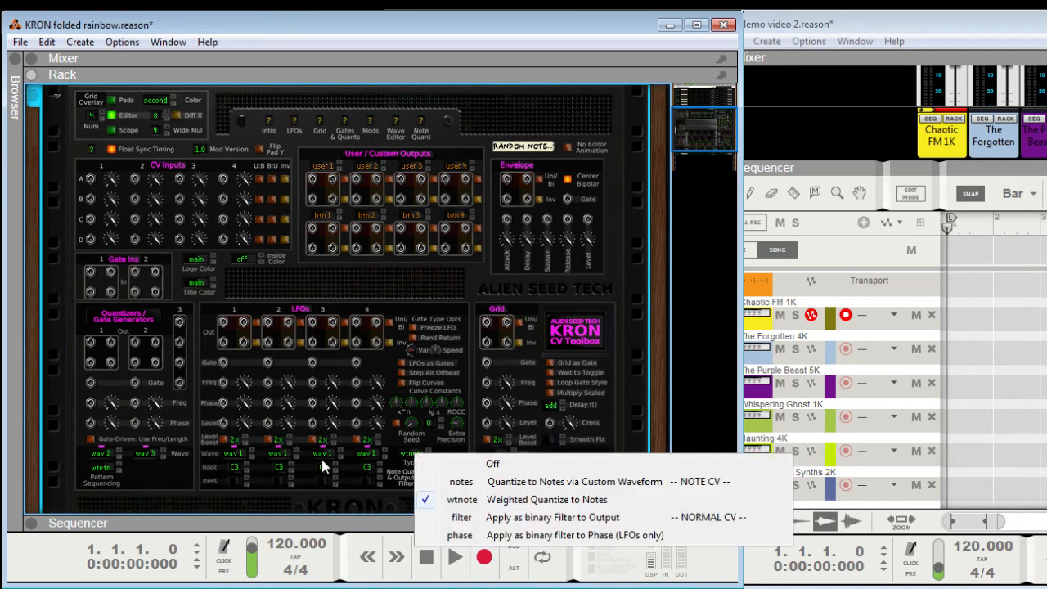
pyautogui.click(209, 462)
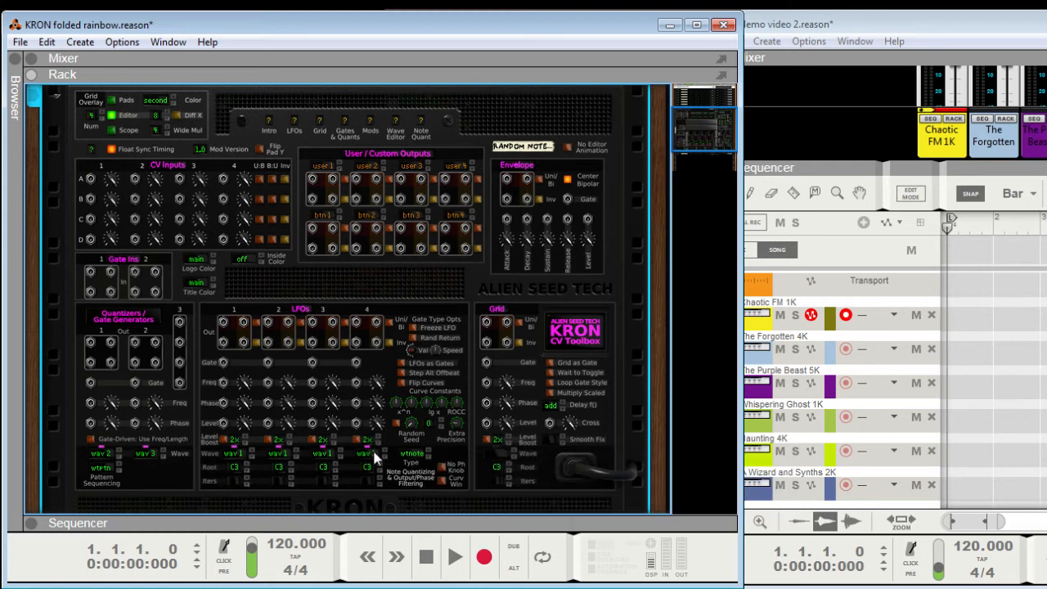
pyautogui.press('Tab')
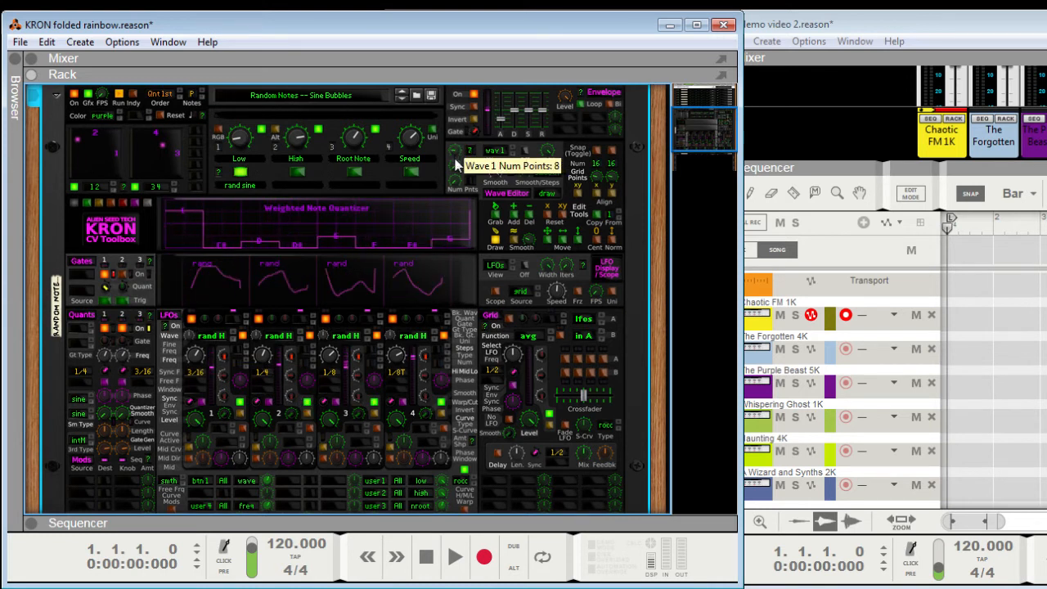
pyautogui.moveTo(457, 160); pyautogui.dragTo(458, 149)
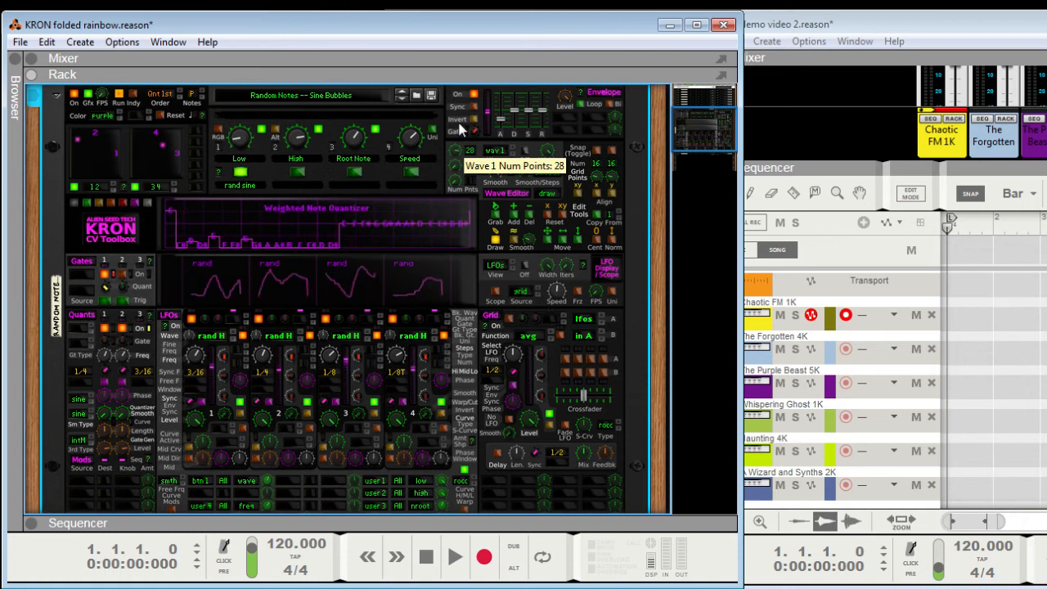
pyautogui.hotkey('ctrl', 'z')
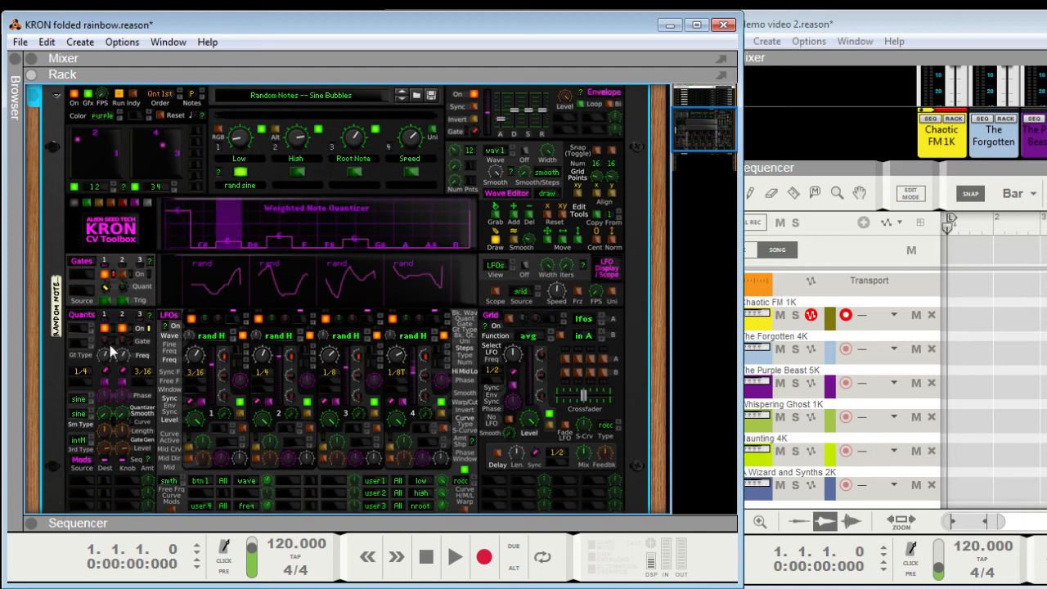
# Switch the wave editor to wave 2, glance at the back panel, then switch to wave 3.
pyautogui.click(507, 155)
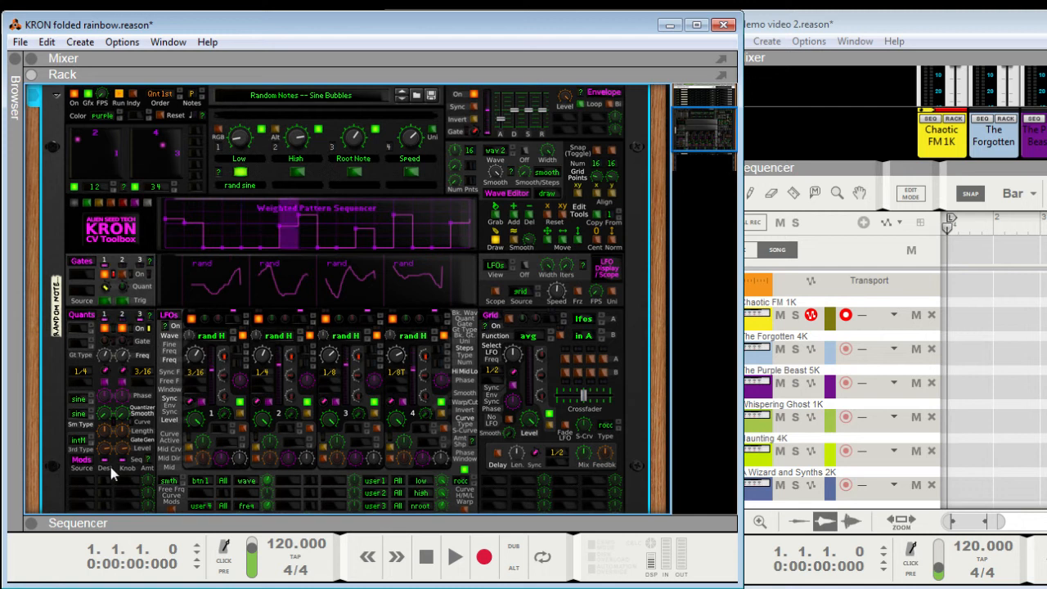
pyautogui.press('Tab')
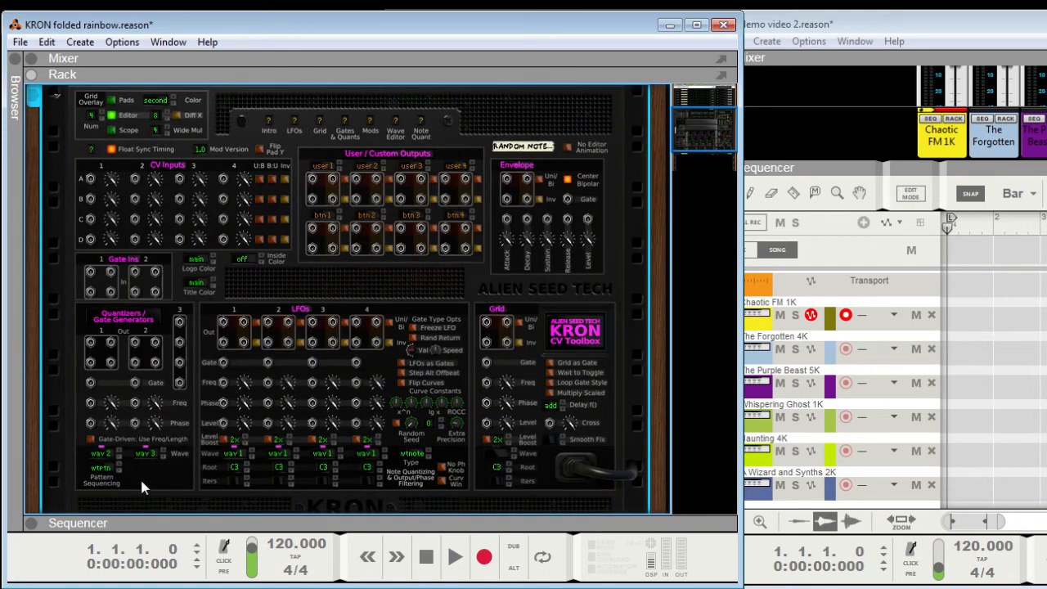
pyautogui.press('Tab')
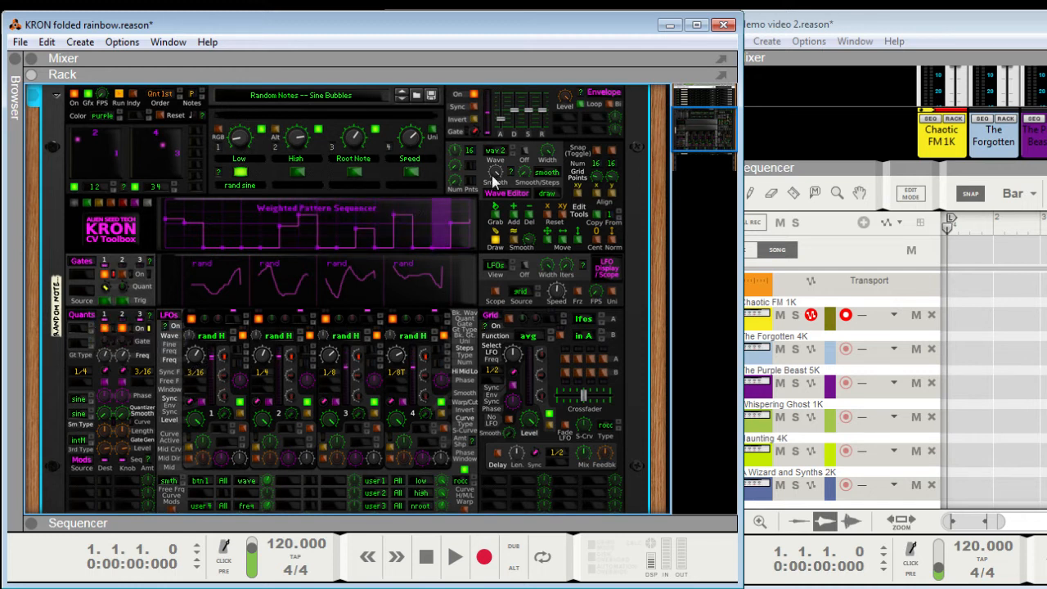
pyautogui.moveTo(514, 156); pyautogui.dragTo(513, 149)
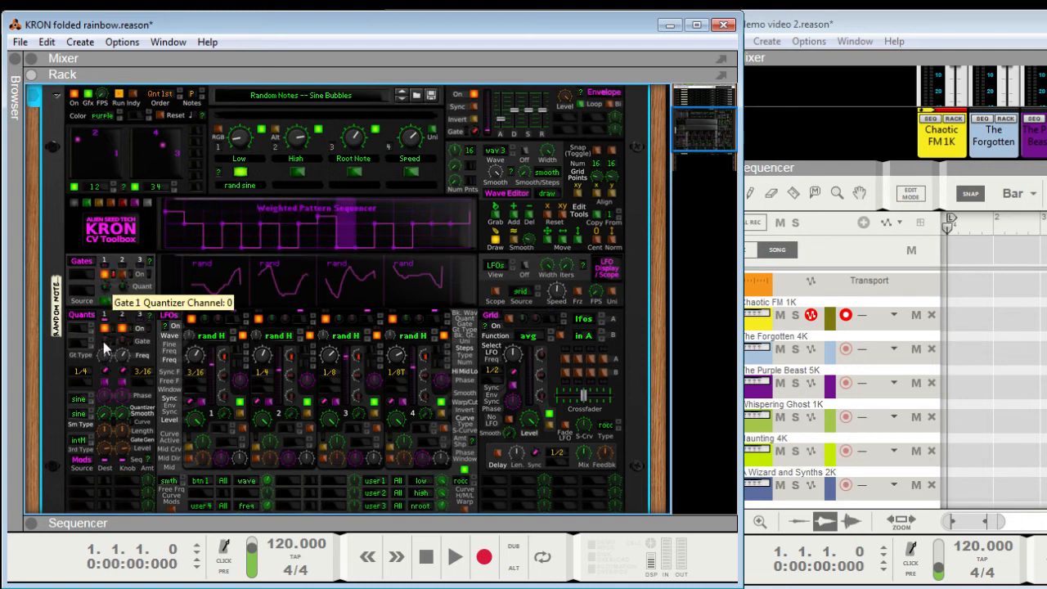
# Assign gate 1 to quantizer channel 1 in the Gates section.
pyautogui.moveTo(104, 350)
pyautogui.mouseDown()
pyautogui.moveTo(108, 290)
pyautogui.moveTo(115, 317)
pyautogui.mouseUp()
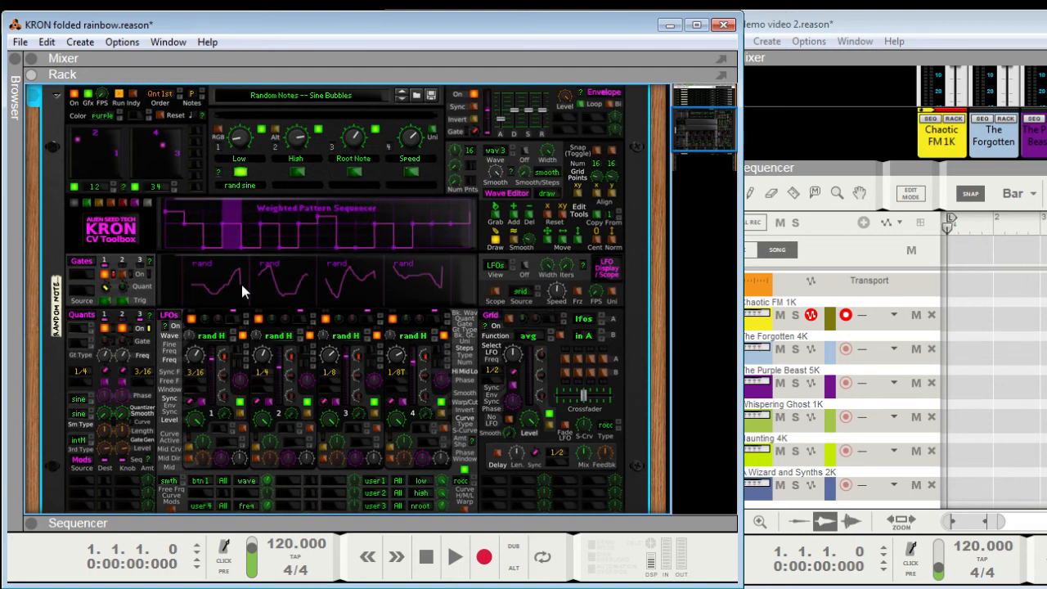
# Fold all rack devices into strips and arm the Chaotic FM 1K track in the demo song.
pyautogui.keyDown('alt'); pyautogui.click(56, 98); pyautogui.keyUp('alt')
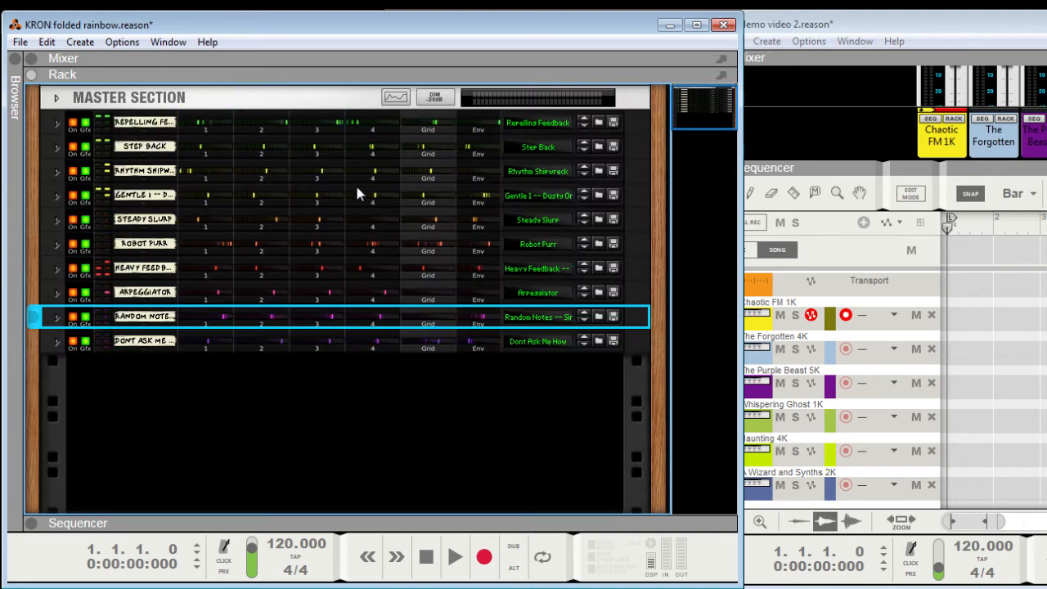
pyautogui.click(850, 320)
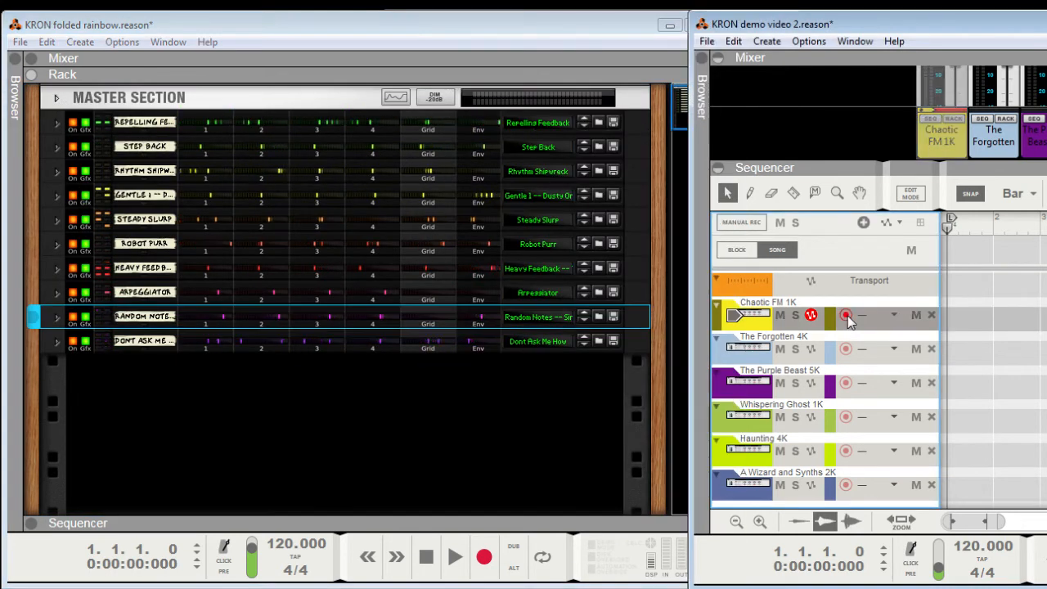
pyautogui.click(847, 315)
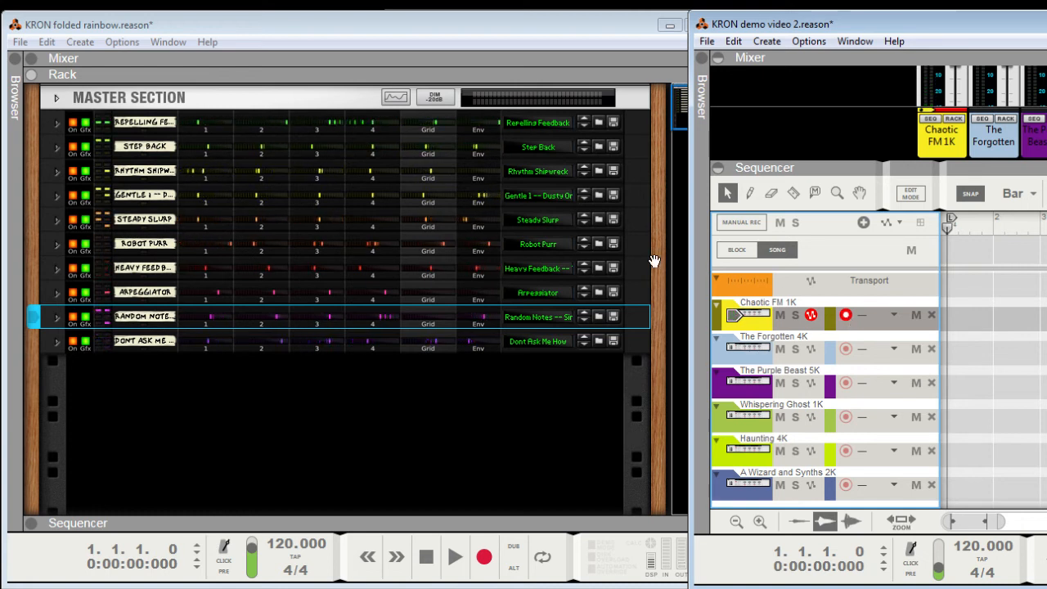
pyautogui.rightClick(525, 413)
pyautogui.click(272, 350)
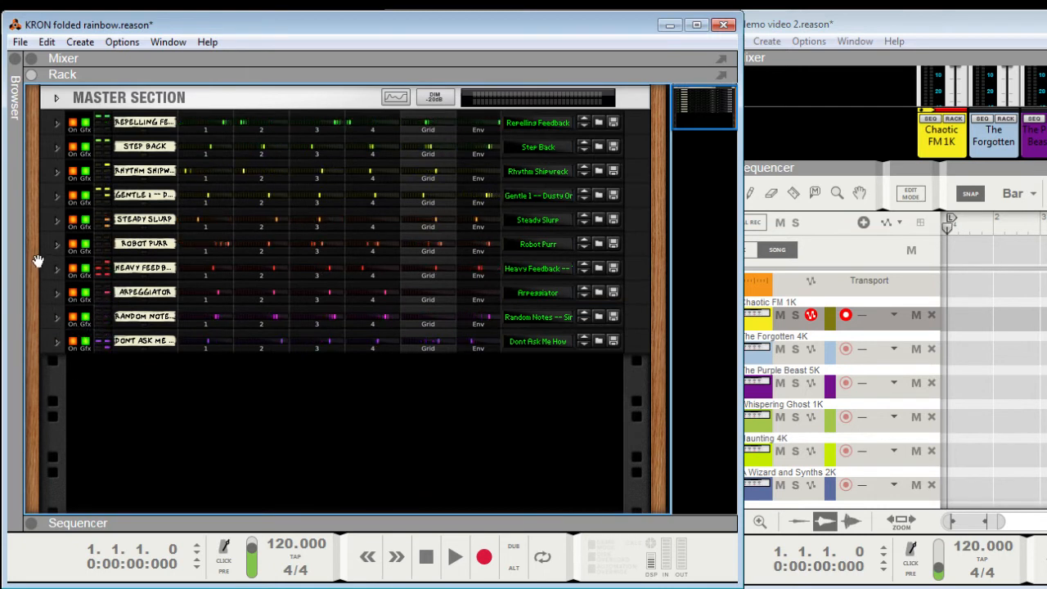
# Unfold Steady Slurp and bend LFO 4's sine with negative curve amount and midpoint -0.25.
pyautogui.click(55, 219)
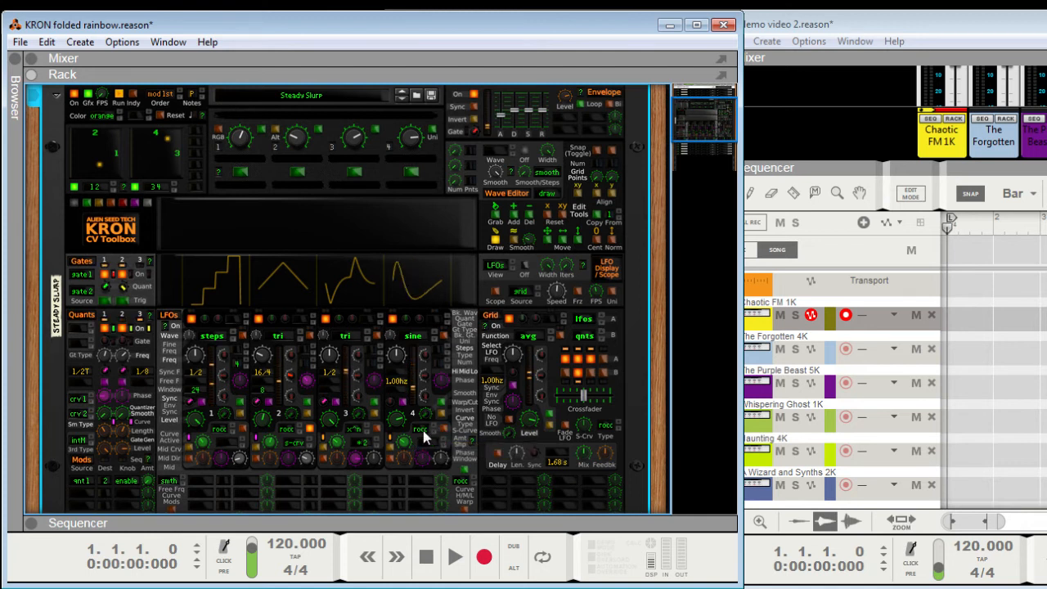
pyautogui.moveTo(397, 419)
pyautogui.moveTo(410, 401); pyautogui.dragTo(413, 446)
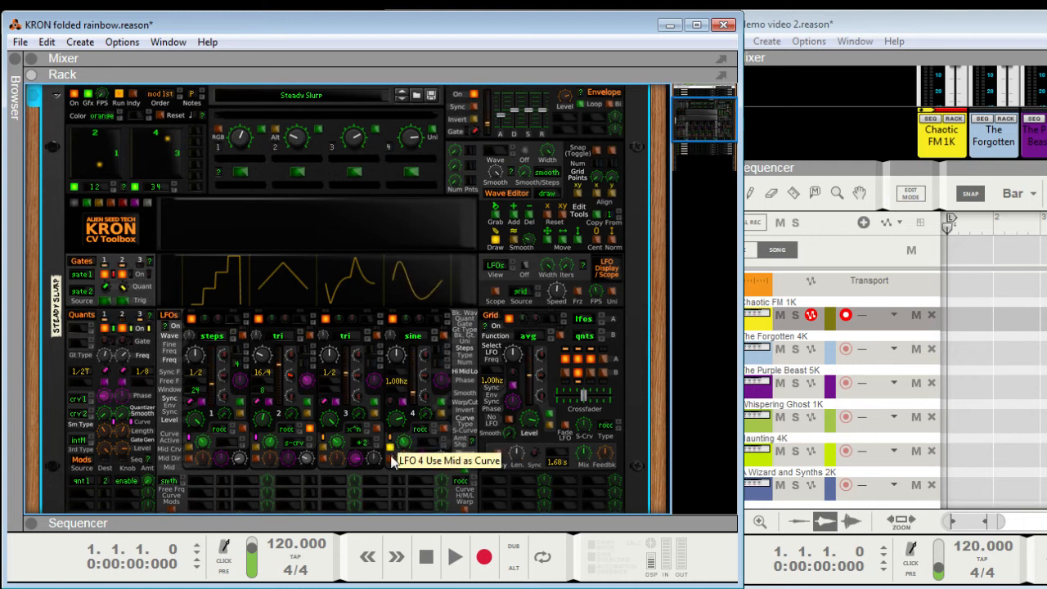
pyautogui.moveTo(392, 462); pyautogui.dragTo(415, 446)
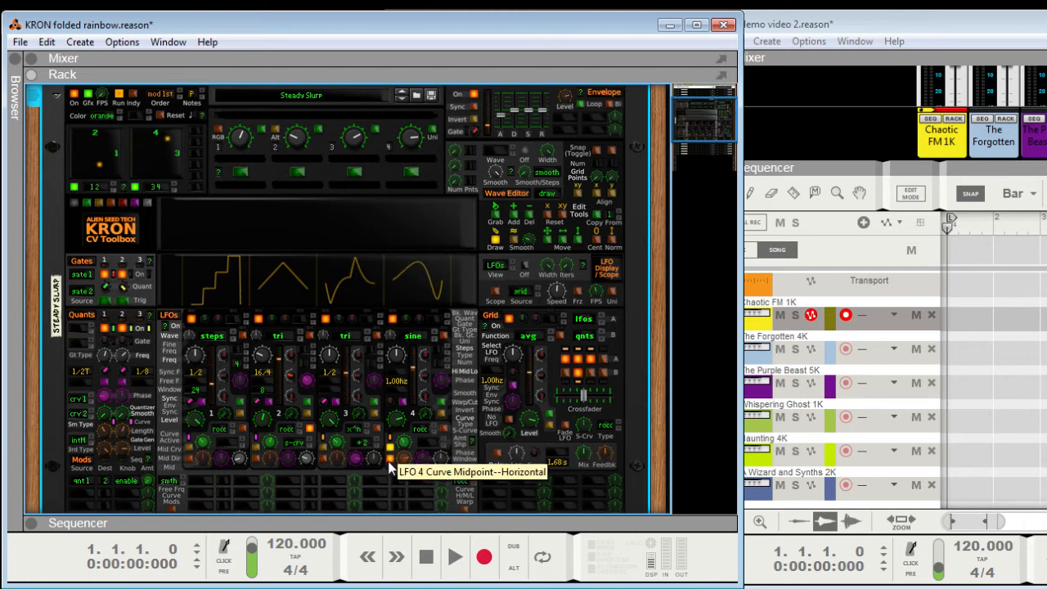
pyautogui.moveTo(392, 462)
pyautogui.mouseDown()
pyautogui.moveTo(405, 491)
pyautogui.moveTo(408, 464)
pyautogui.mouseUp()
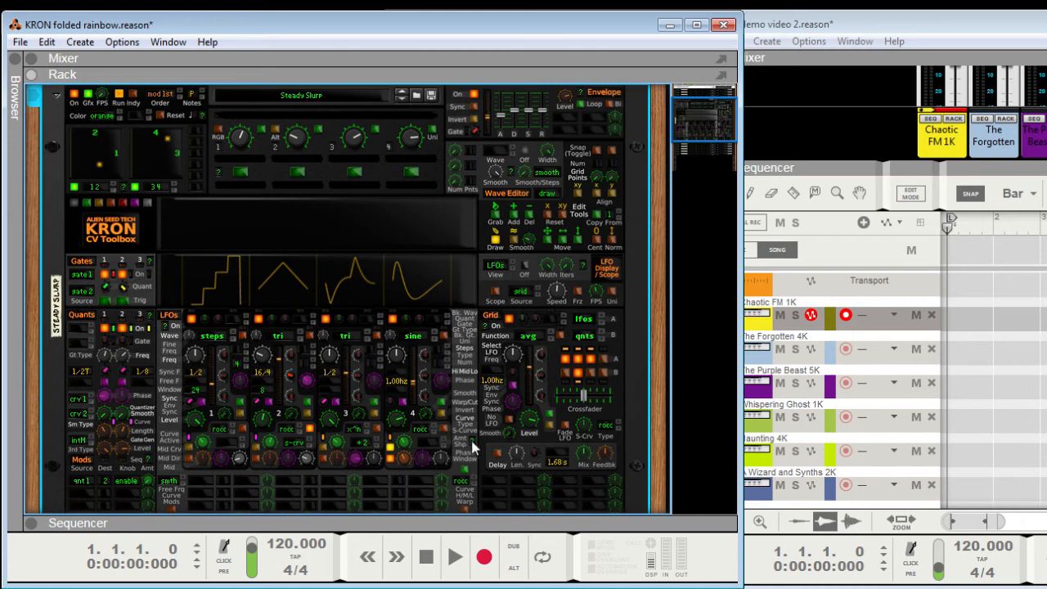
# Peek at the LFOs help, then flip the rack to the back panel and back to the front.
pyautogui.click(166, 326)
pyautogui.click(150, 296)
pyautogui.press('Tab')
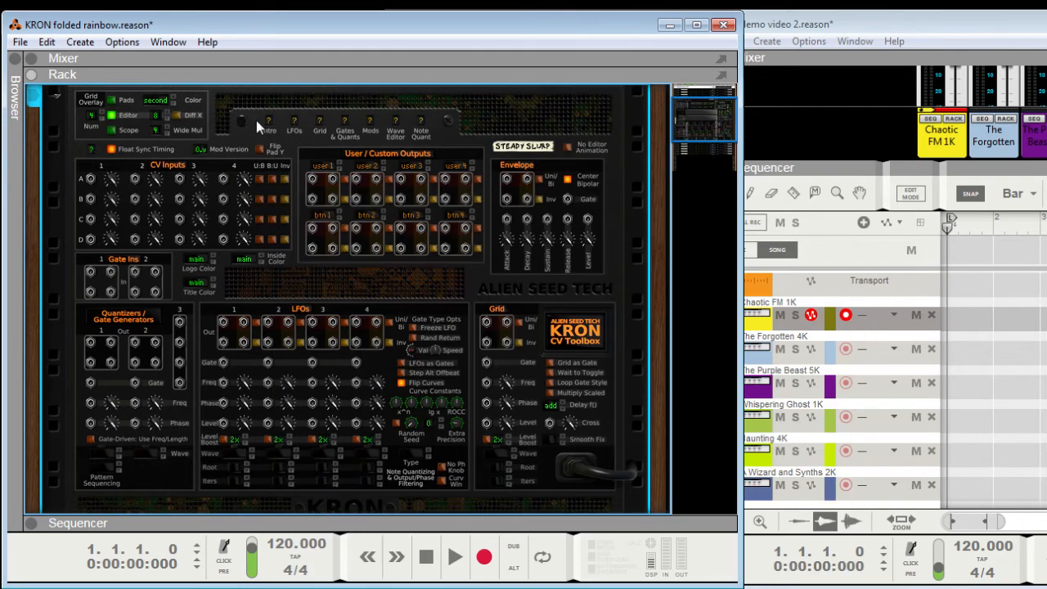
pyautogui.press('Tab')
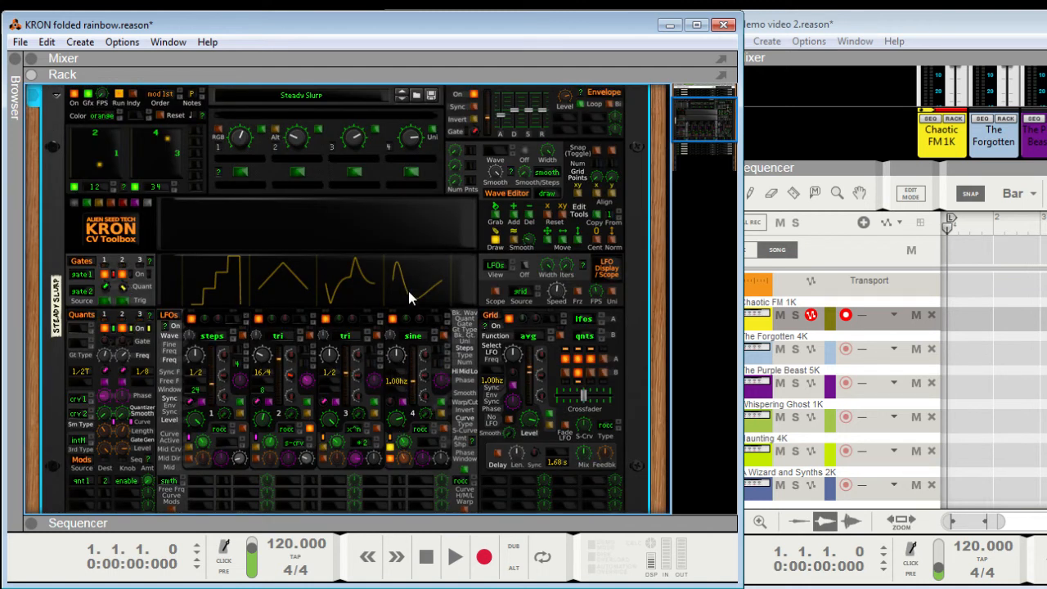
# Try sawtooth and sine waveforms on LFO 4, then settle on triangle.
pyautogui.click(413, 336)
pyautogui.click(507, 395)
pyautogui.moveTo(415, 434); pyautogui.dragTo(407, 478)
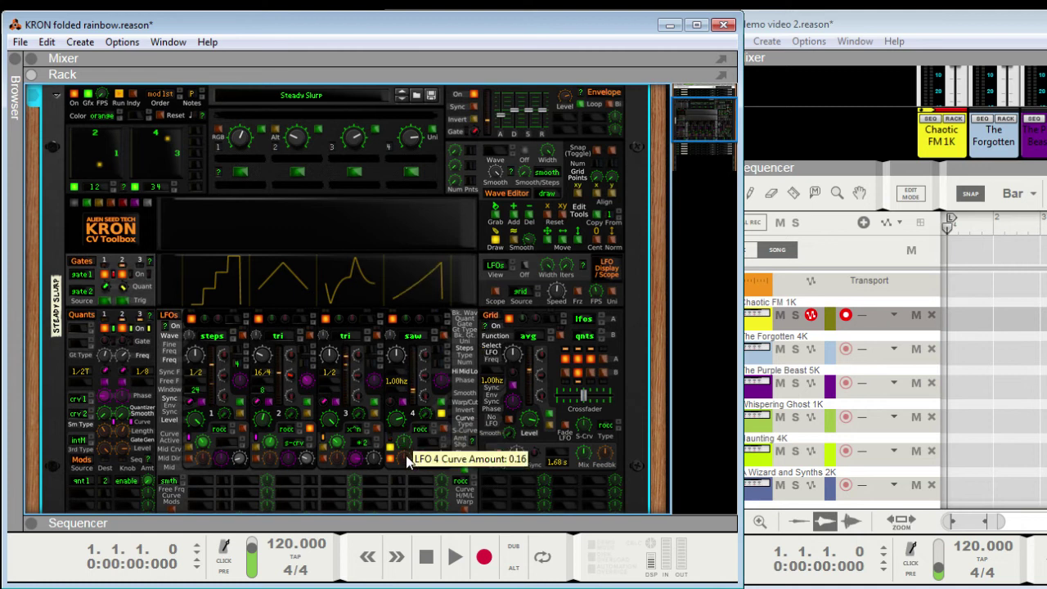
pyautogui.click(412, 337)
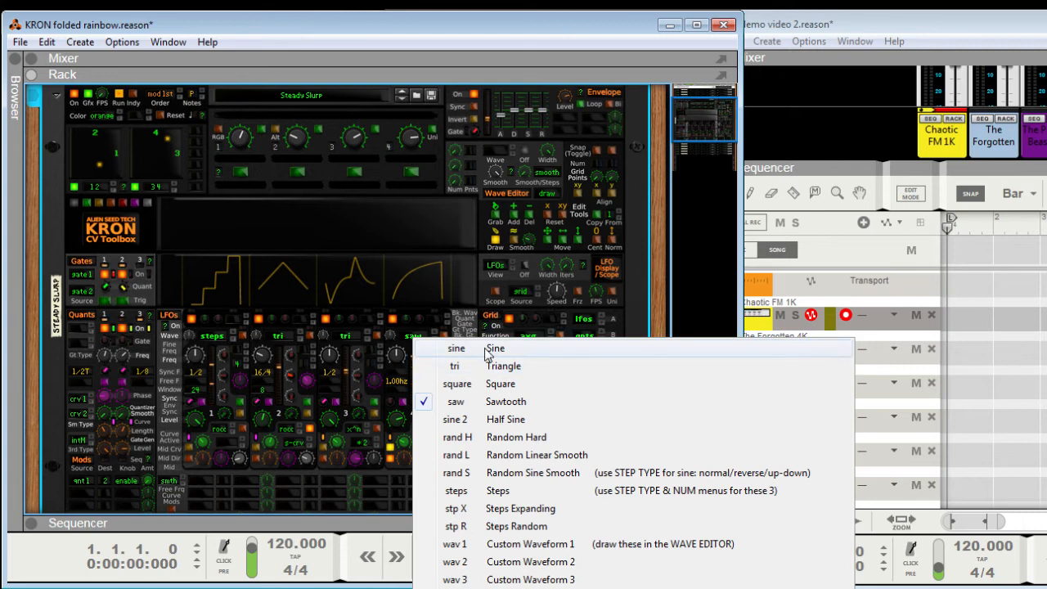
pyautogui.click(488, 349)
pyautogui.click(418, 336)
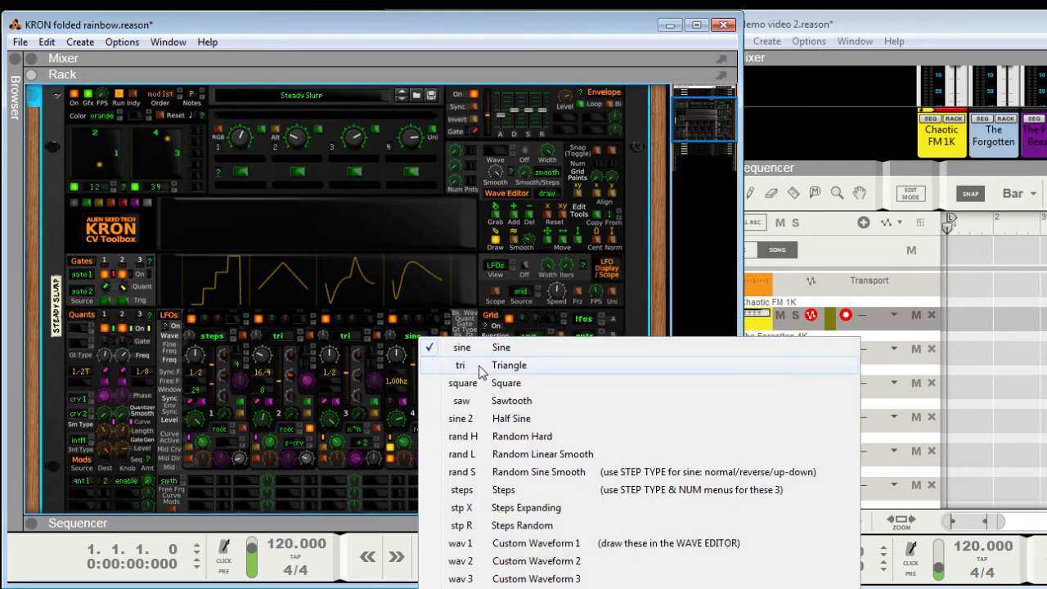
pyautogui.click(483, 367)
pyautogui.click(412, 337)
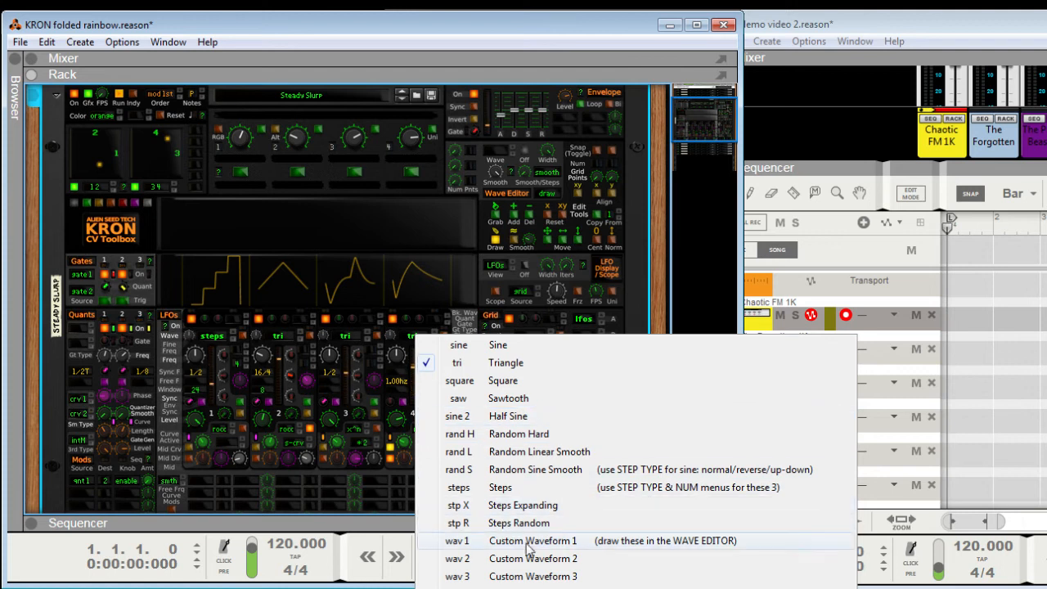
pyautogui.click(468, 323)
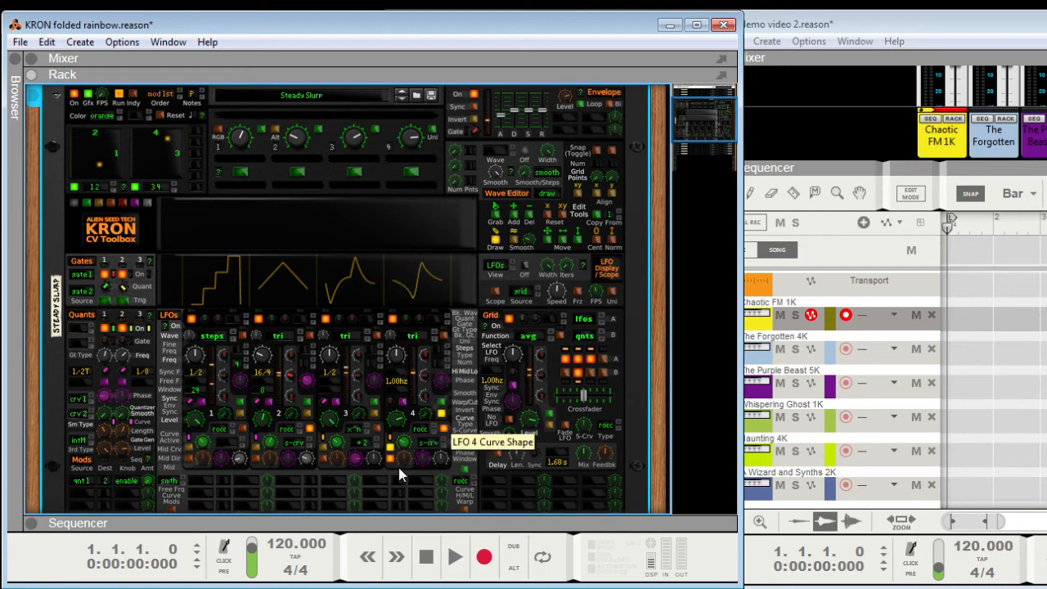
# Shape LFO 4's curve amount and window (down to 3/16), then show LFO 4 alone in the scope.
pyautogui.moveTo(407, 434); pyautogui.dragTo(411, 408)
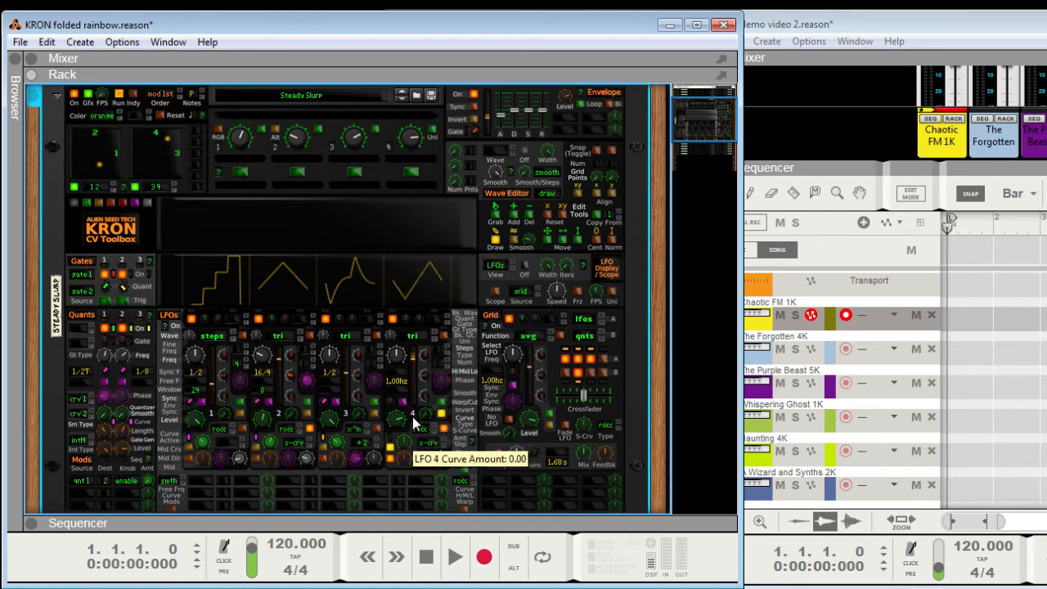
pyautogui.moveTo(439, 458); pyautogui.dragTo(442, 470)
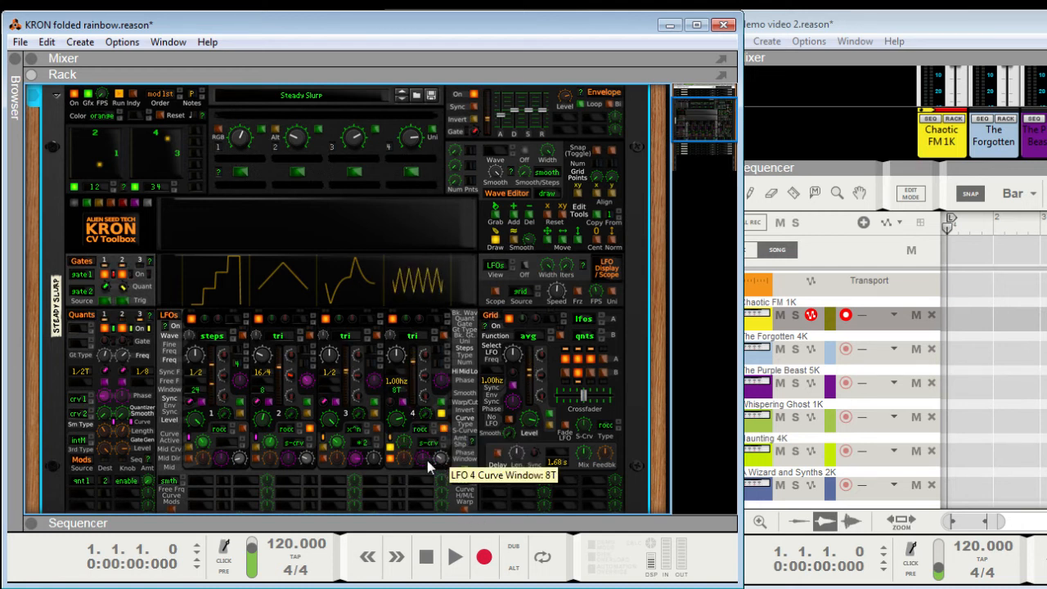
pyautogui.moveTo(403, 439); pyautogui.dragTo(445, 468)
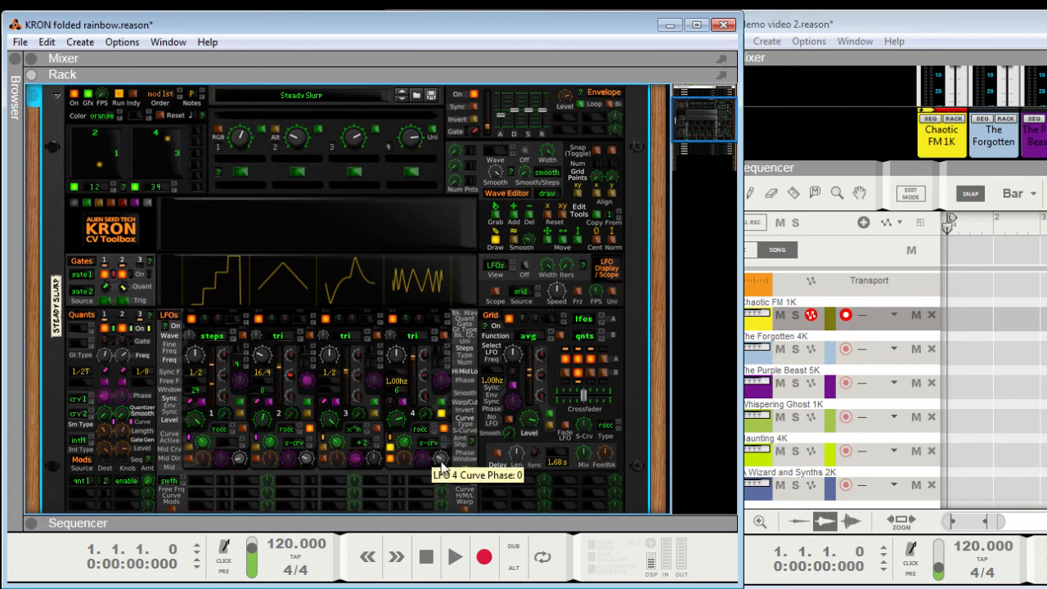
pyautogui.moveTo(441, 460); pyautogui.dragTo(451, 432)
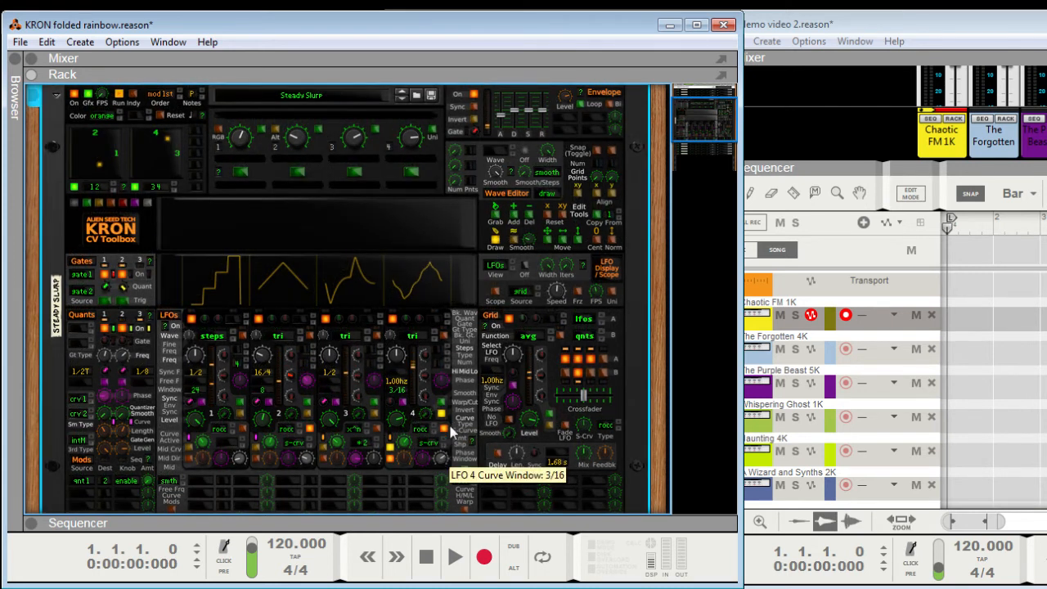
pyautogui.click(420, 278)
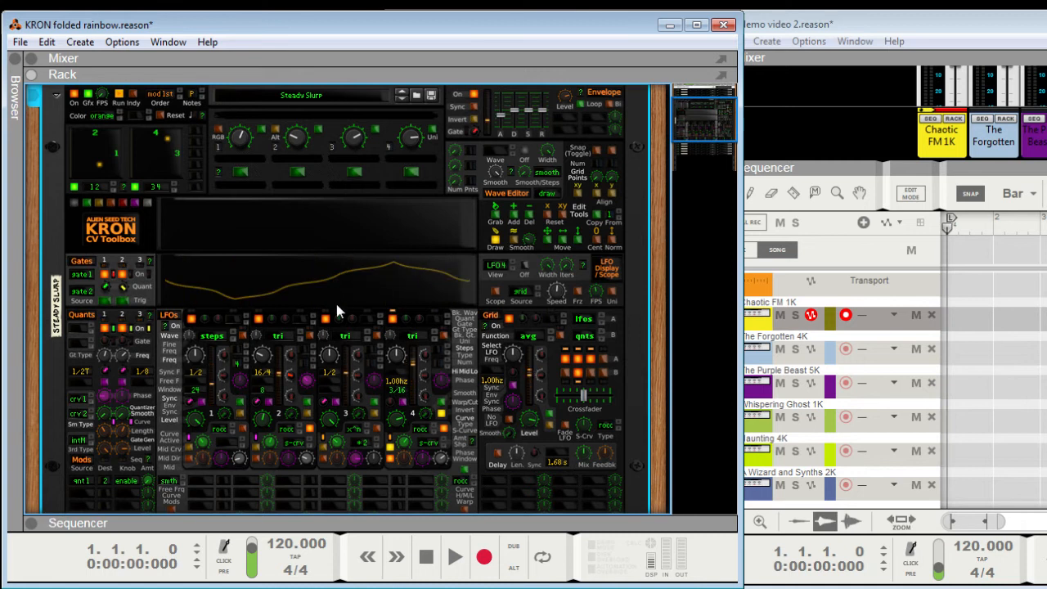
pyautogui.moveTo(571, 263); pyautogui.dragTo(570, 249)
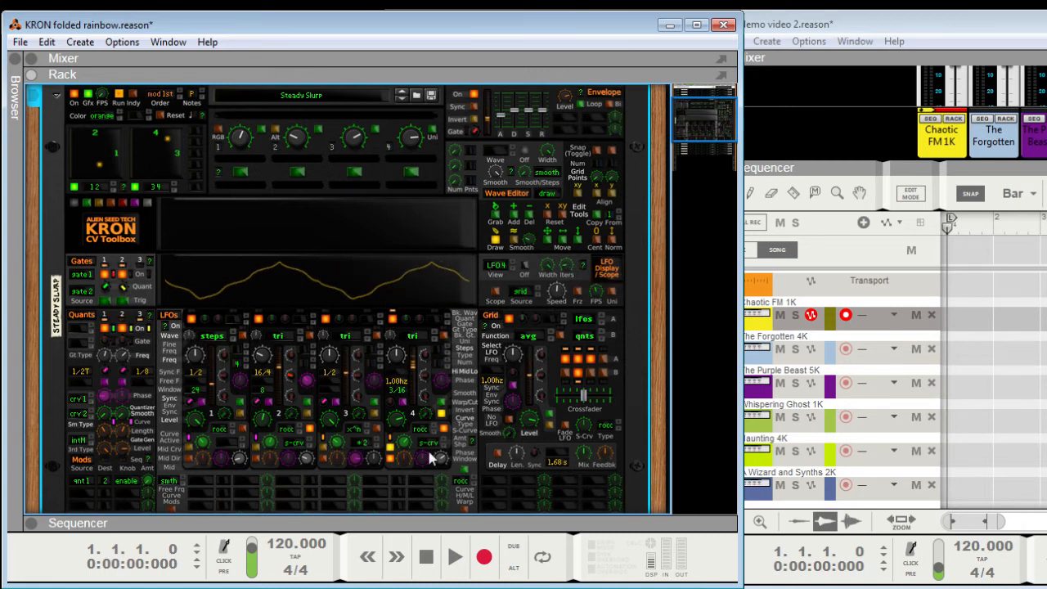
pyautogui.moveTo(403, 443)
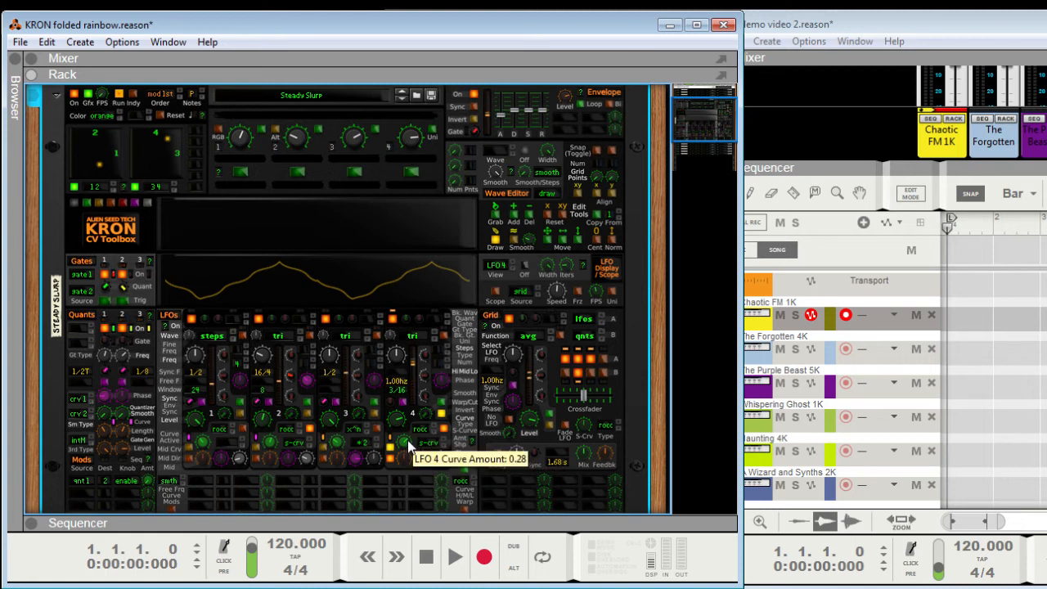
# Reset LFO 4's curve amount to zero with the single curve type and 1/8T window.
pyautogui.moveTo(409, 446); pyautogui.dragTo(409, 432)
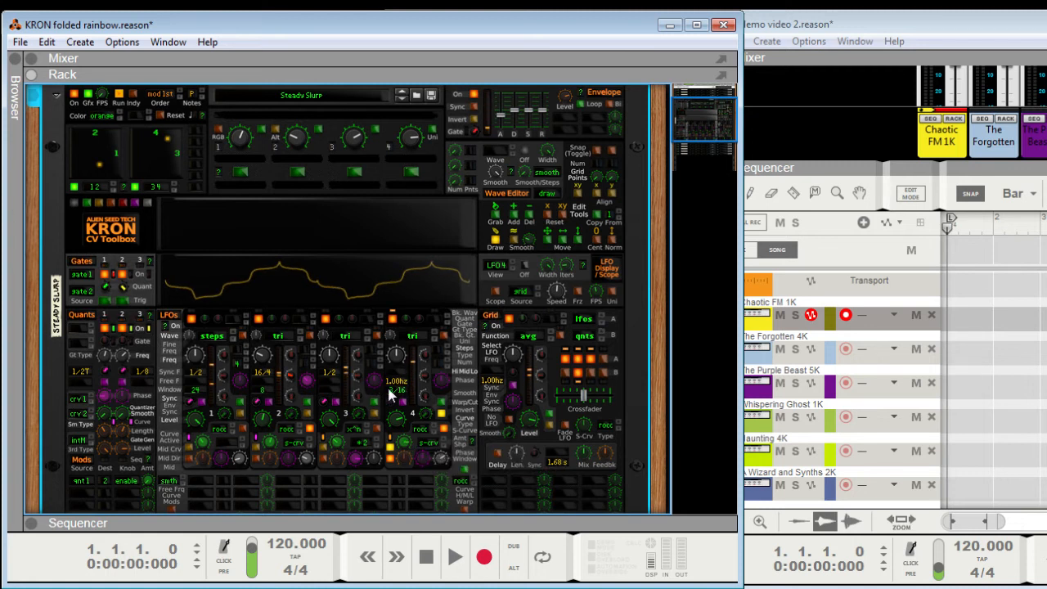
pyautogui.moveTo(442, 458); pyautogui.dragTo(441, 452)
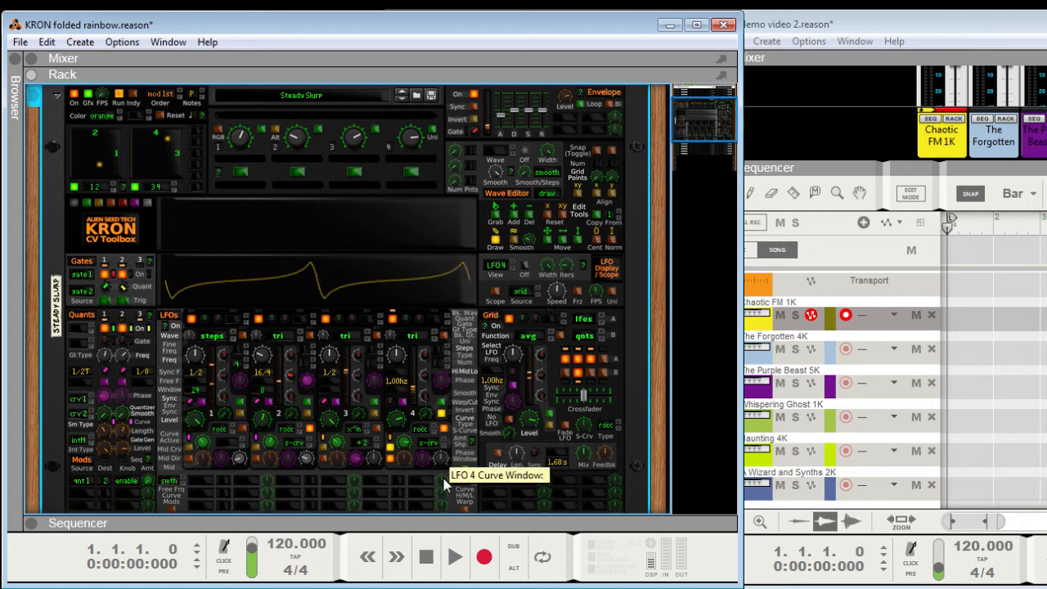
pyautogui.moveTo(404, 448); pyautogui.dragTo(404, 463)
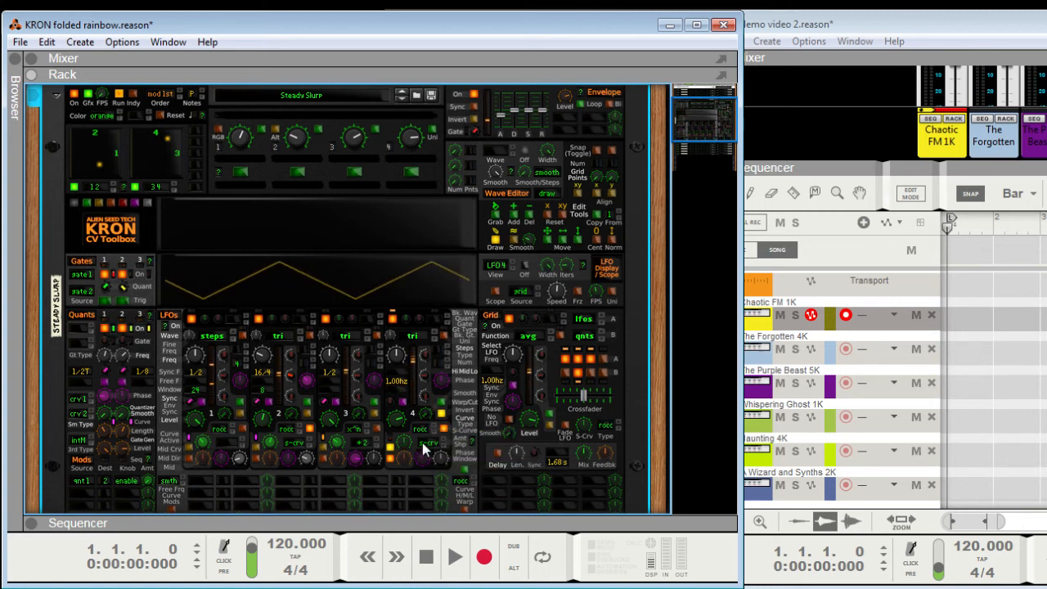
pyautogui.click(422, 443)
pyautogui.click(606, 36)
pyautogui.click(413, 336)
# Switch LFO 4 to a stepped waveform and try reversed and up/down step patterns.
pyautogui.click(502, 488)
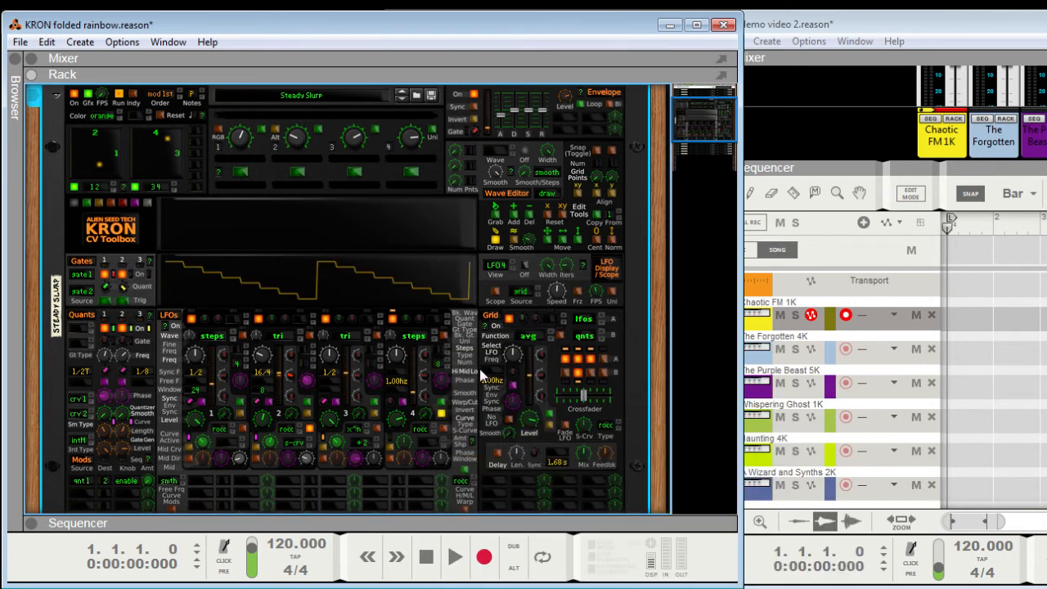
pyautogui.moveTo(439, 361); pyautogui.dragTo(441, 225)
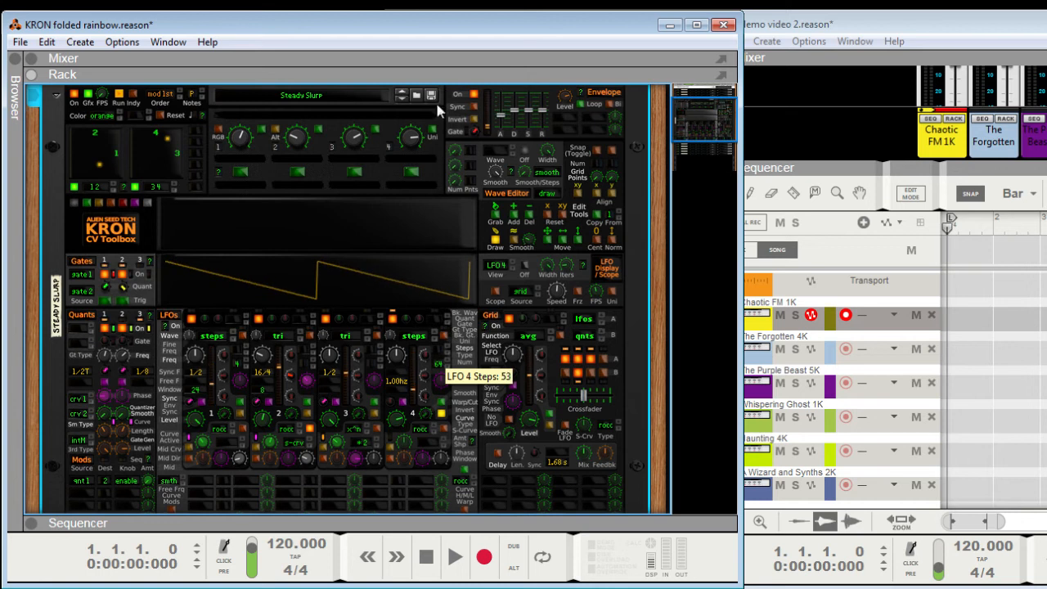
pyautogui.click(446, 359)
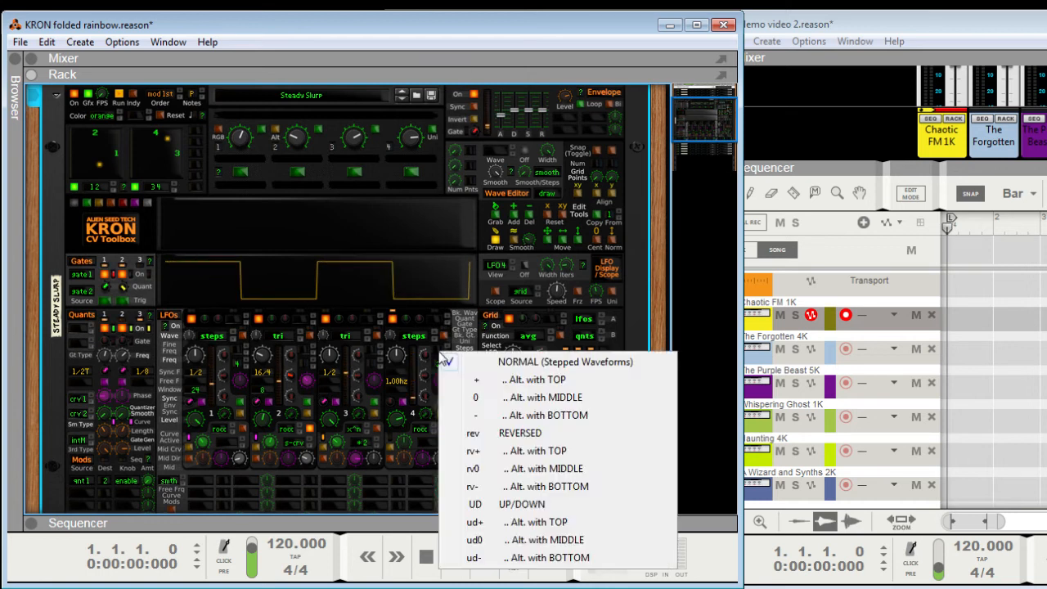
pyautogui.click(509, 433)
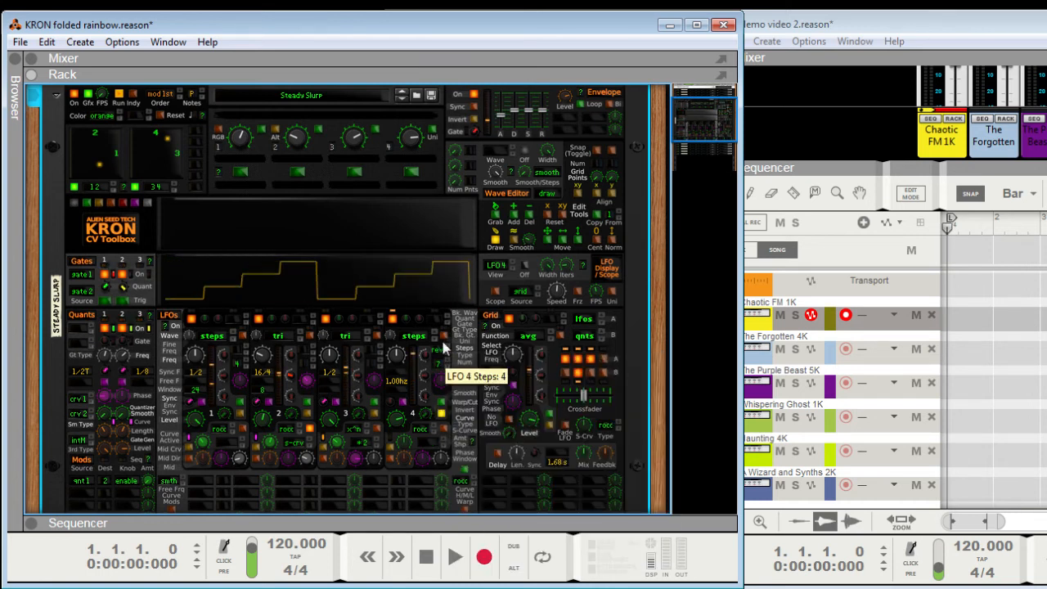
pyautogui.moveTo(445, 343); pyautogui.dragTo(444, 278)
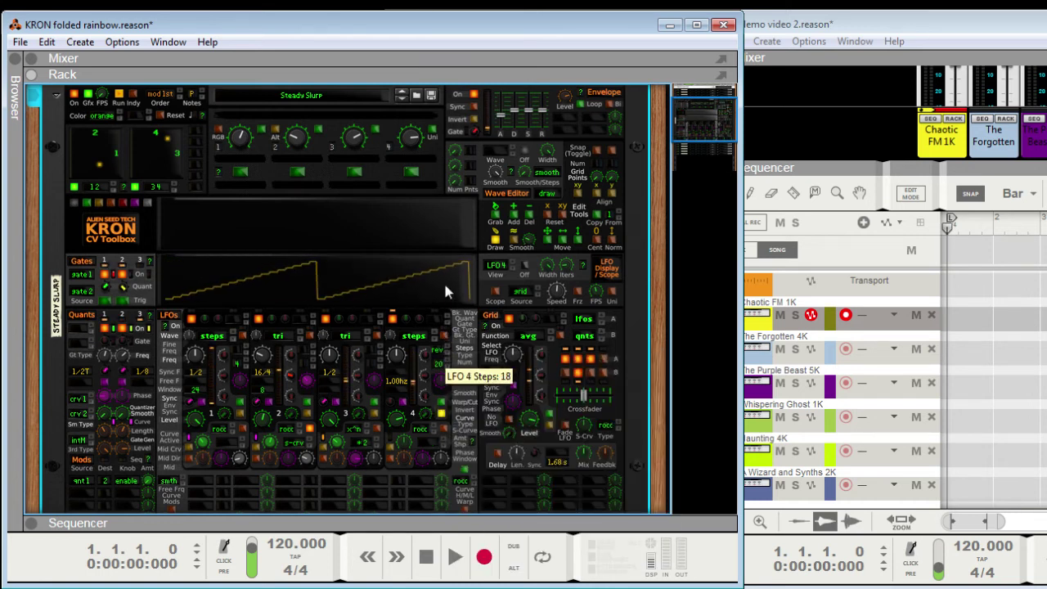
pyautogui.click(437, 353)
pyautogui.click(504, 493)
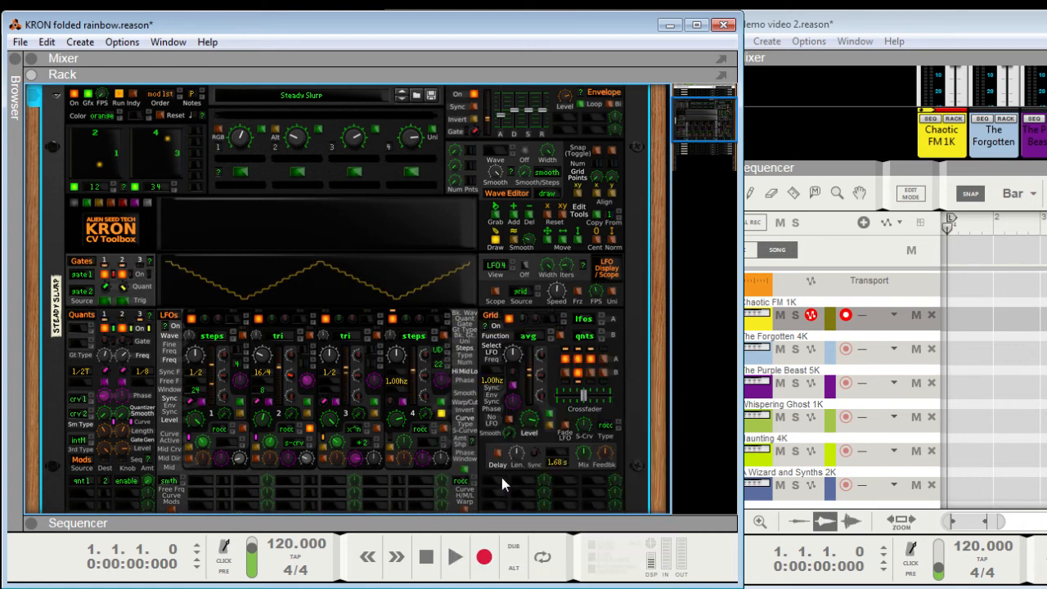
# Set LFO 4 to up/down alternating with the middle and raise its steps to about 45.
pyautogui.moveTo(567, 266); pyautogui.dragTo(575, 303)
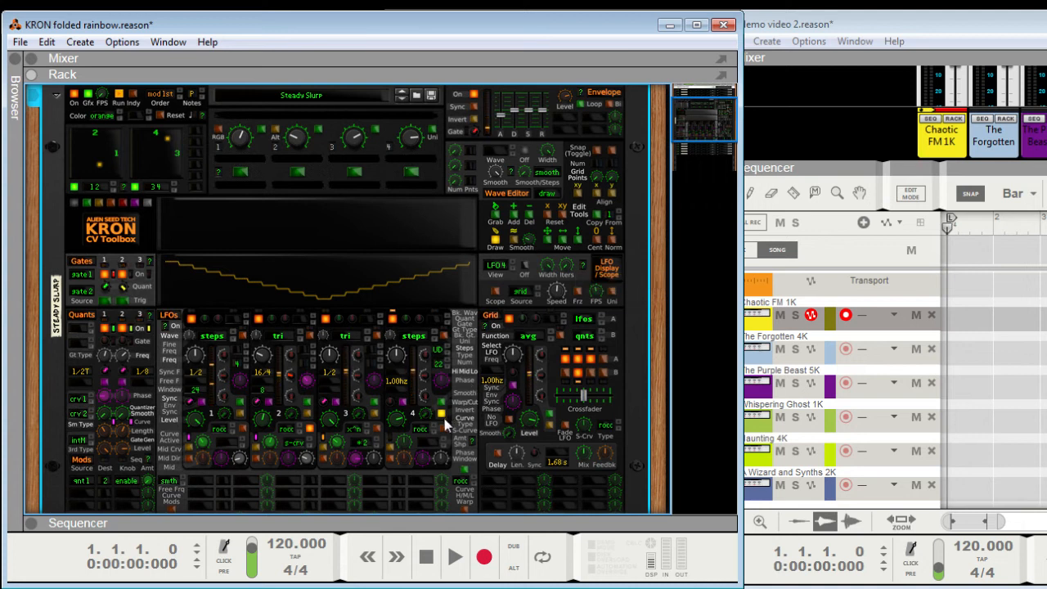
pyautogui.click(438, 354)
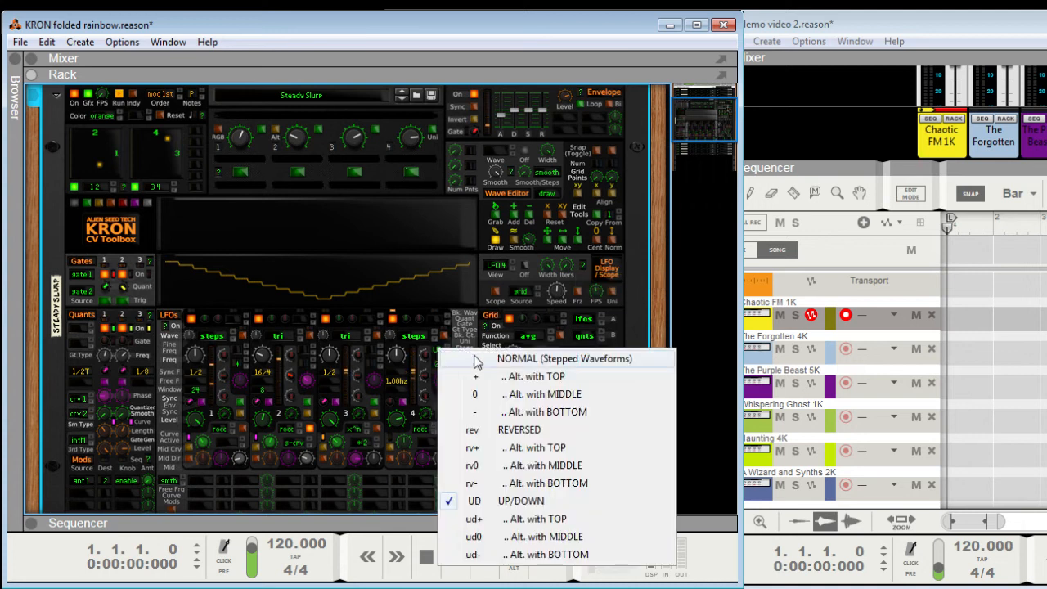
pyautogui.click(529, 536)
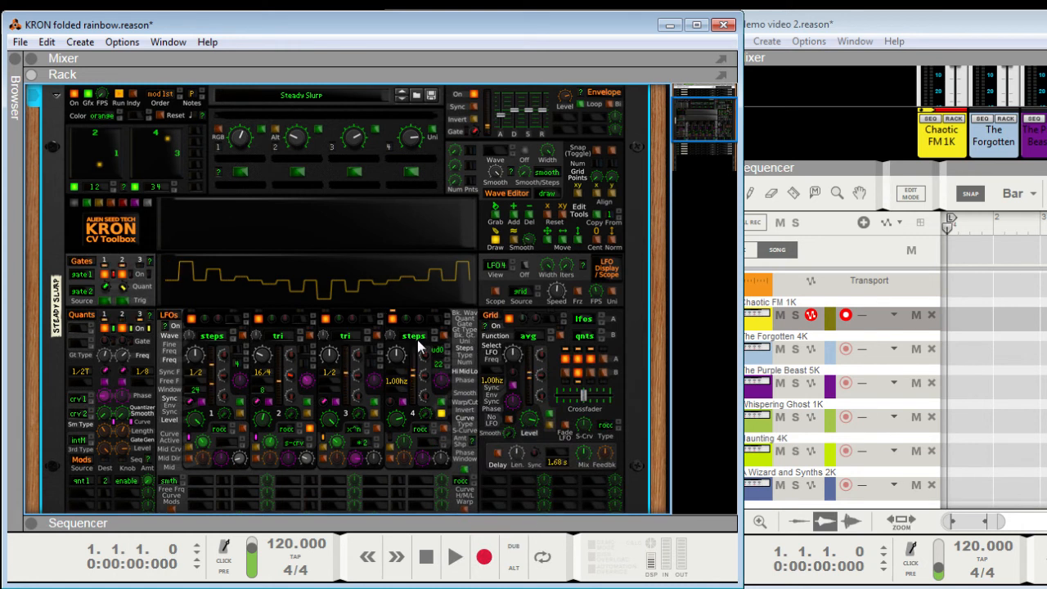
pyautogui.moveTo(440, 370); pyautogui.dragTo(446, 173)
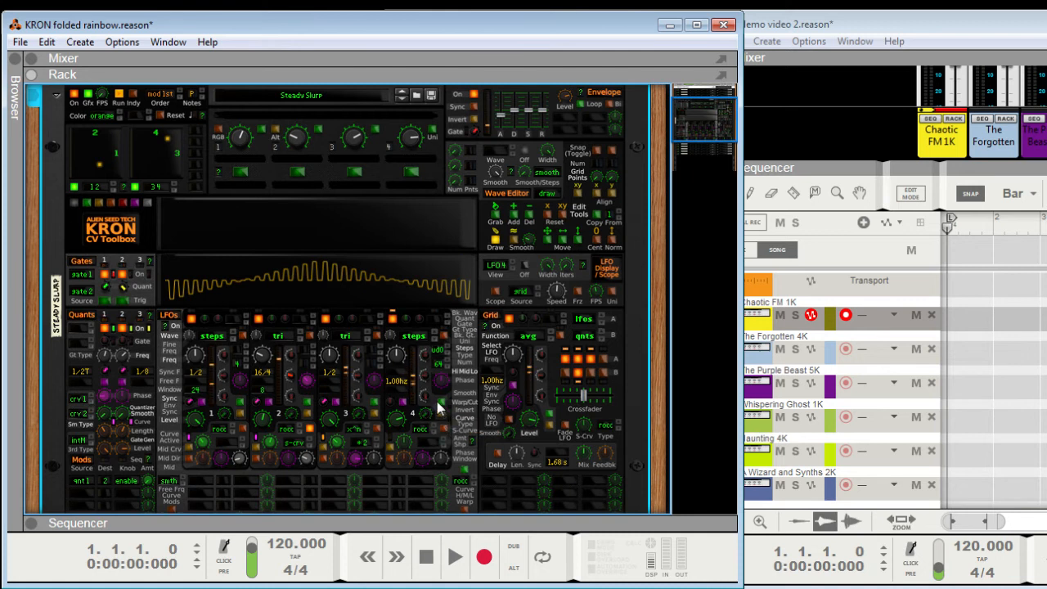
# Sweep LFO 4's midpoint down to -0.38 then up to maximum, showing all four LFOs in the display.
pyautogui.moveTo(427, 382)
pyautogui.mouseDown()
pyautogui.moveTo(433, 364)
pyautogui.moveTo(436, 372)
pyautogui.mouseUp()
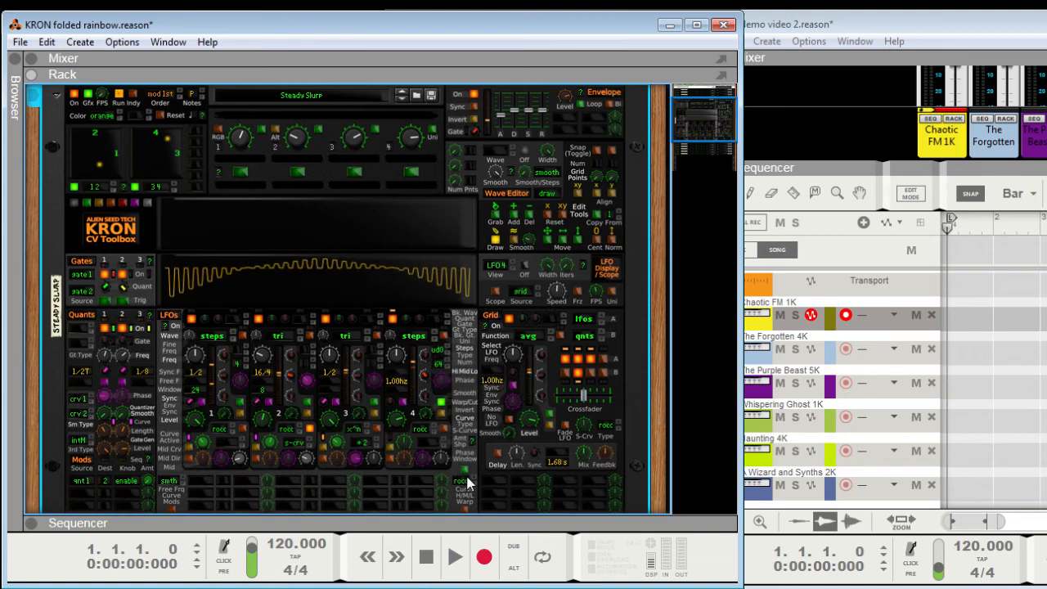
pyautogui.scroll(-1, 468, 484)
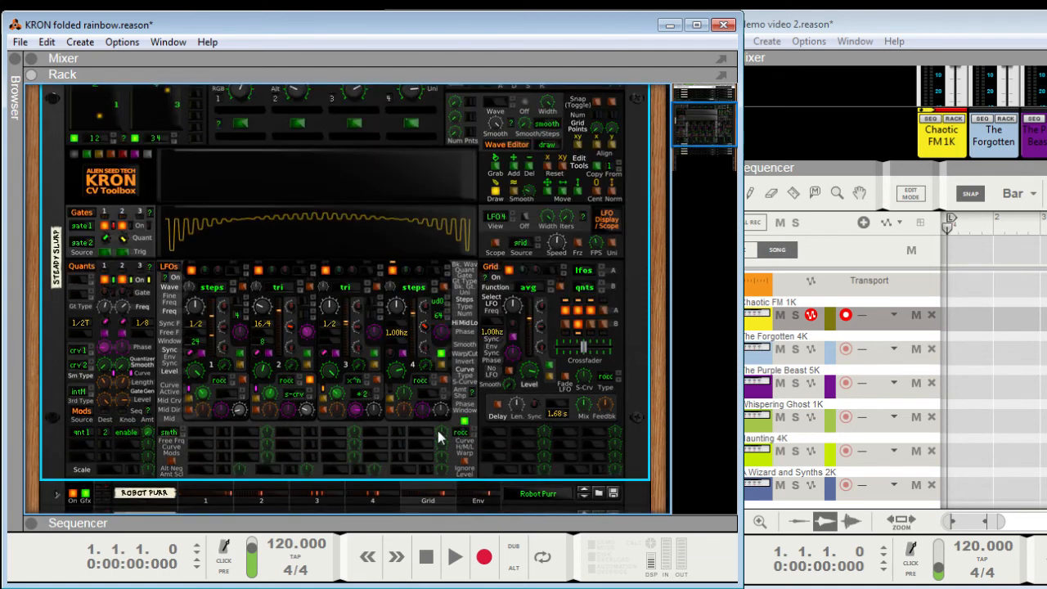
pyautogui.moveTo(427, 327); pyautogui.dragTo(425, 376)
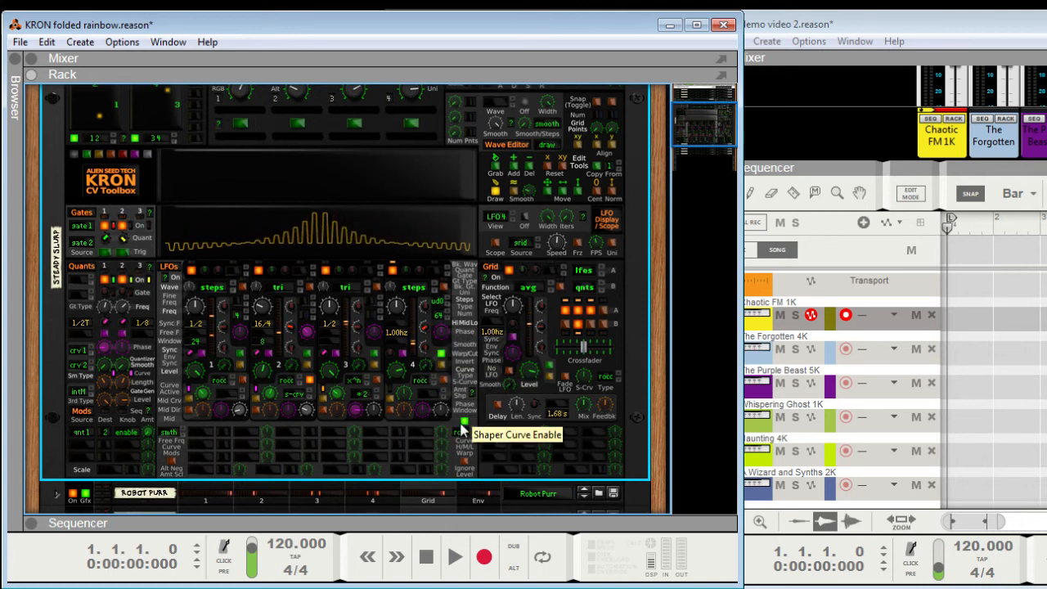
pyautogui.moveTo(427, 331); pyautogui.dragTo(425, 303)
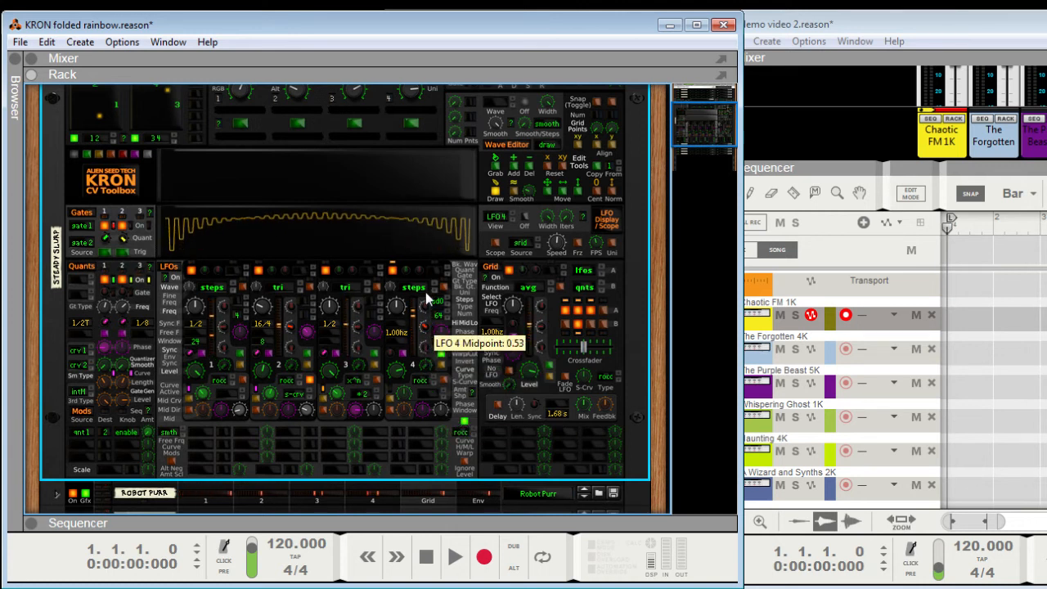
pyautogui.click(393, 240)
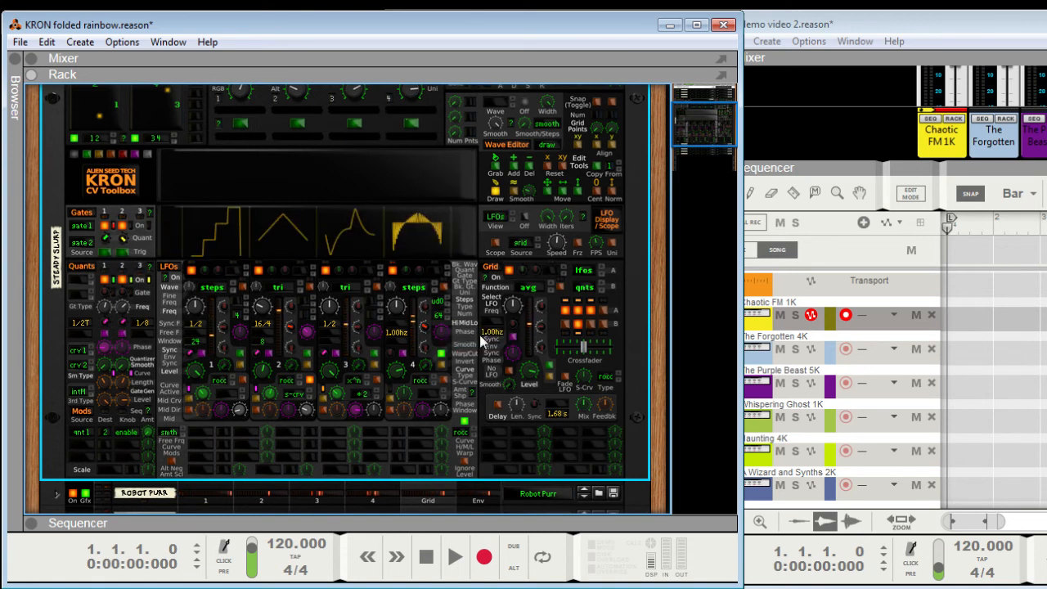
pyautogui.moveTo(423, 325); pyautogui.dragTo(425, 303)
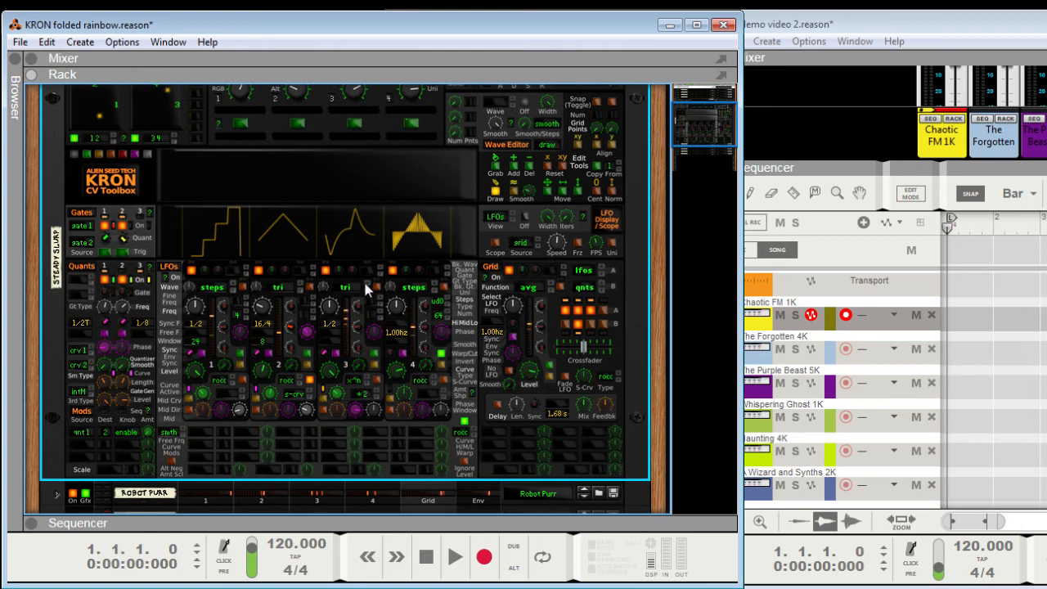
pyautogui.scroll(3, 85, 211)
# Fold the rack, switch to the demo video 2 song and focus The Forgotten 4K track.
pyautogui.click(56, 144)
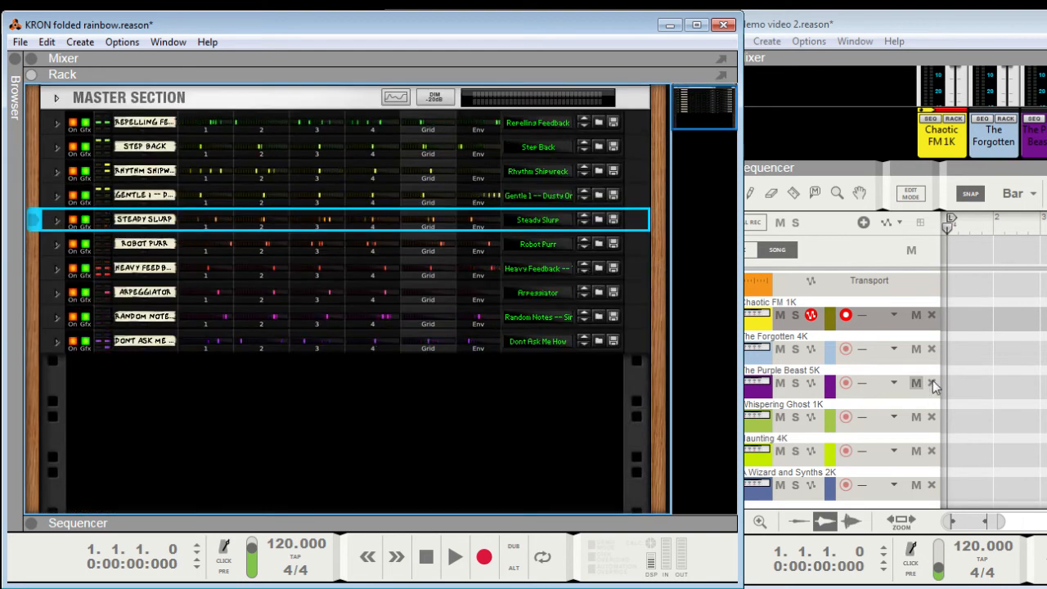
pyautogui.click(809, 383)
pyautogui.click(845, 348)
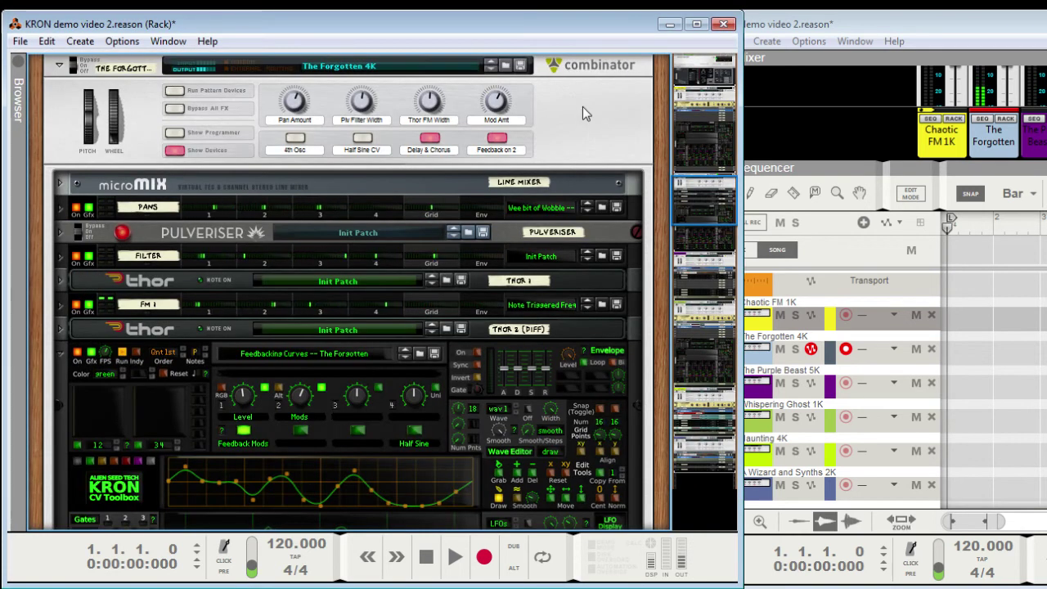
pyautogui.scroll(-3, 582, 245)
pyautogui.scroll(-3, 531, 254)
pyautogui.scroll(-1, 501, 248)
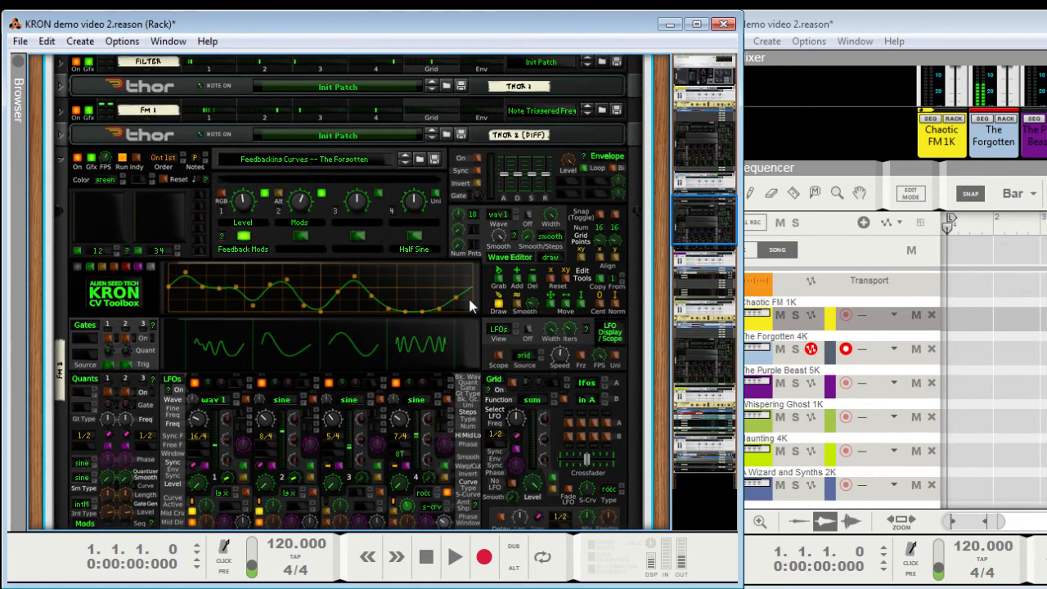
pyautogui.scroll(-1, 457, 304)
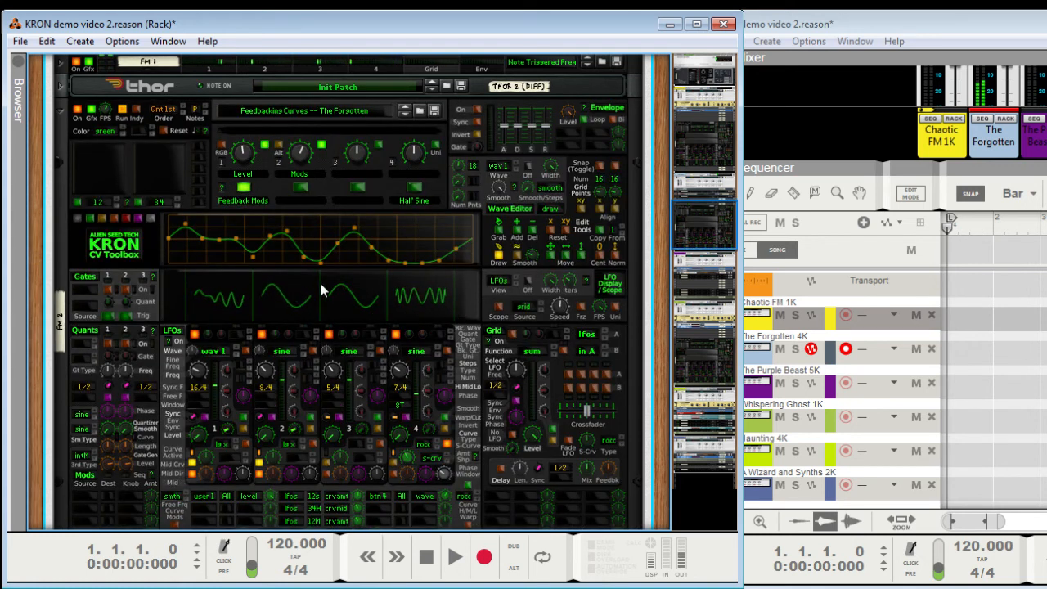
# Hide the custom waveform editor display and flip the rack to the cable side.
pyautogui.click(499, 166)
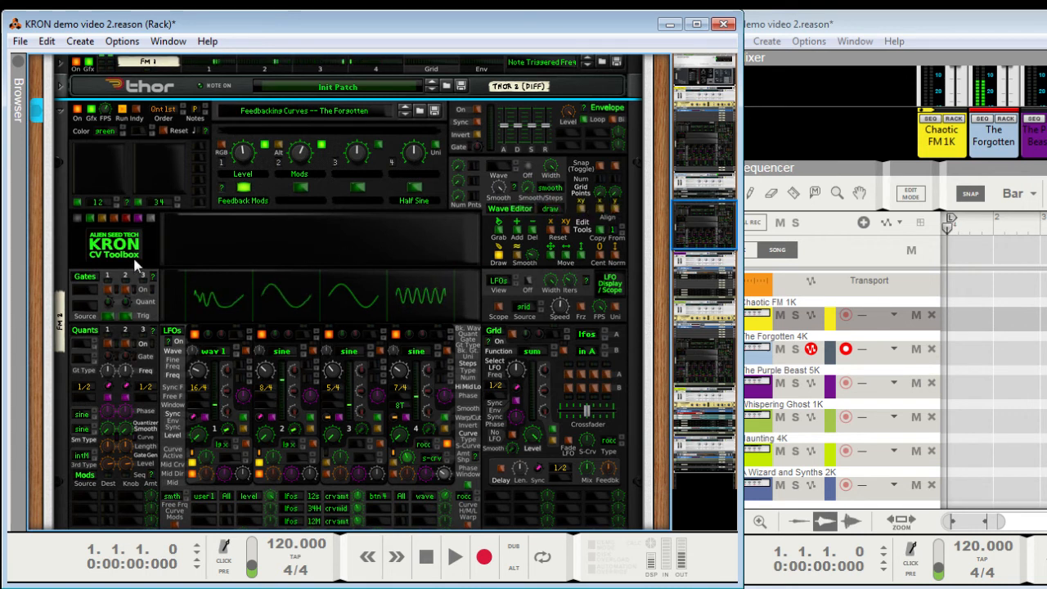
pyautogui.press('Tab')
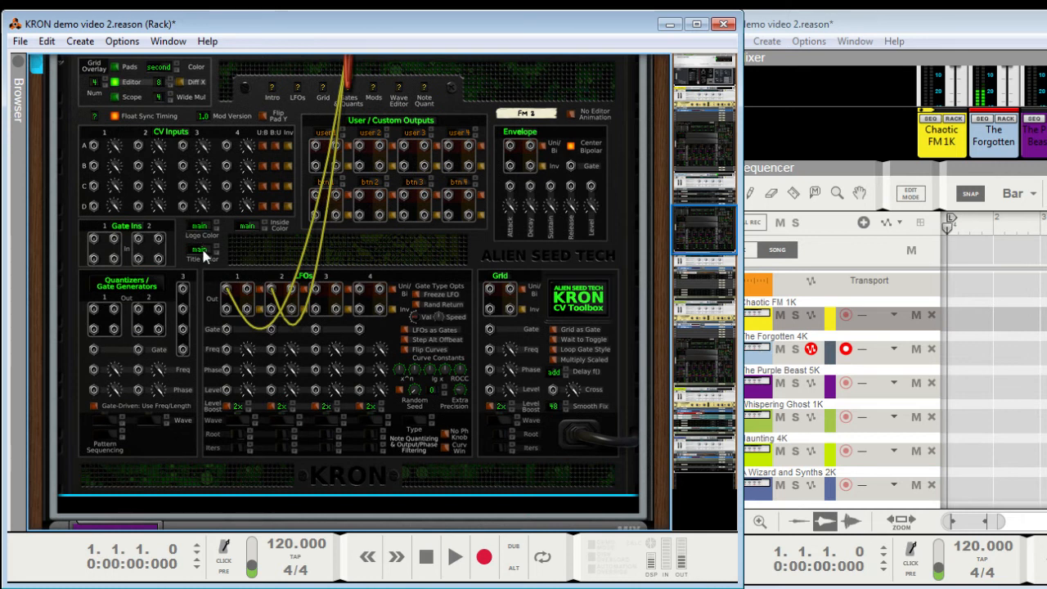
pyautogui.click(246, 228)
pyautogui.click(282, 238)
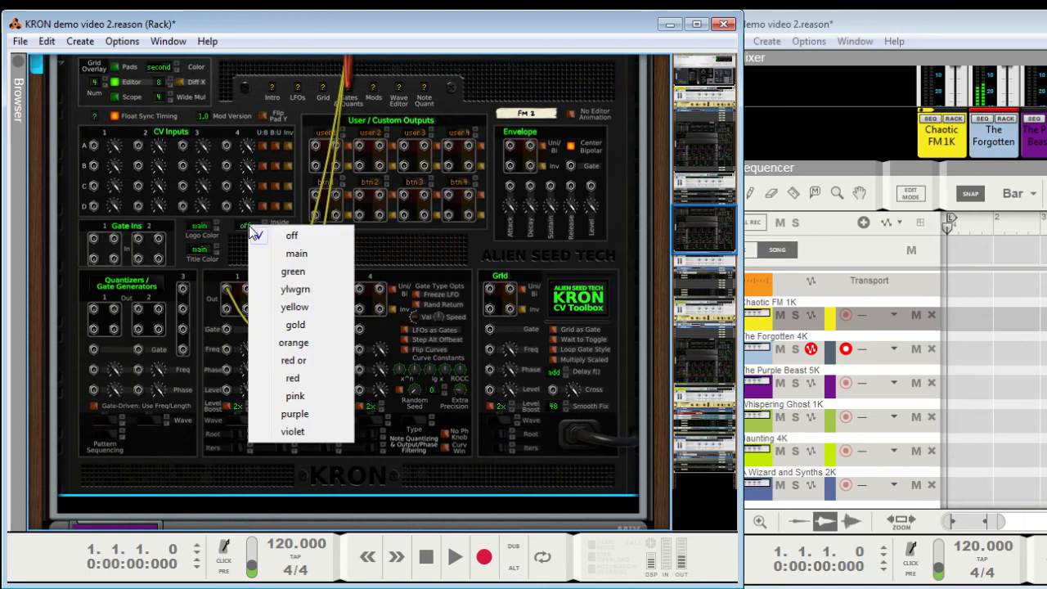
pyautogui.click(294, 254)
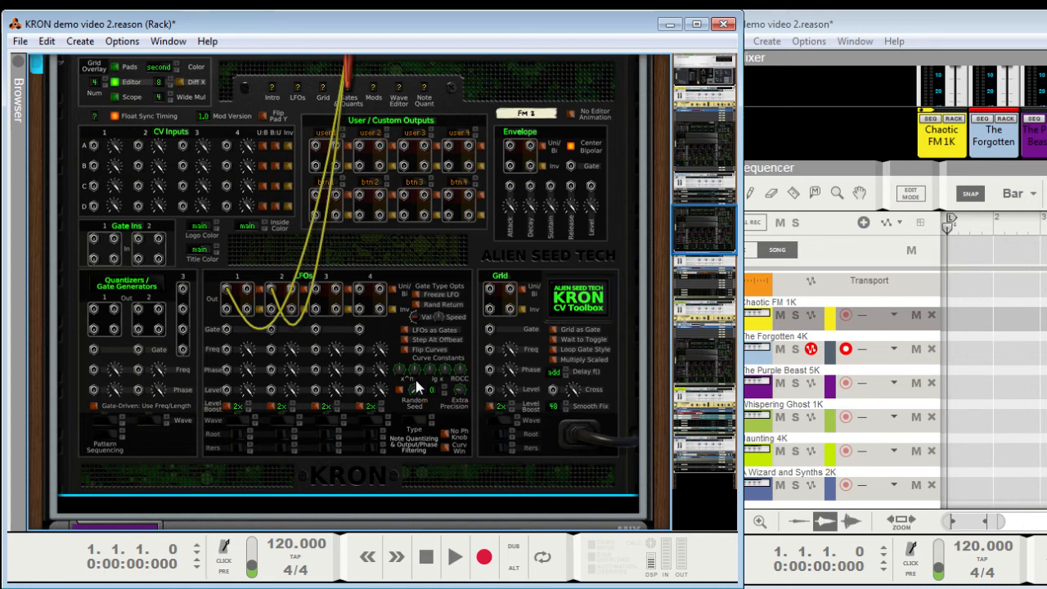
# Raise KRON's Random Seed to 31 on the back panel, checking the front in between.
pyautogui.moveTo(413, 393)
pyautogui.mouseDown()
pyautogui.moveTo(416, 330)
pyautogui.moveTo(416, 393)
pyautogui.mouseUp()
pyautogui.press('Tab')
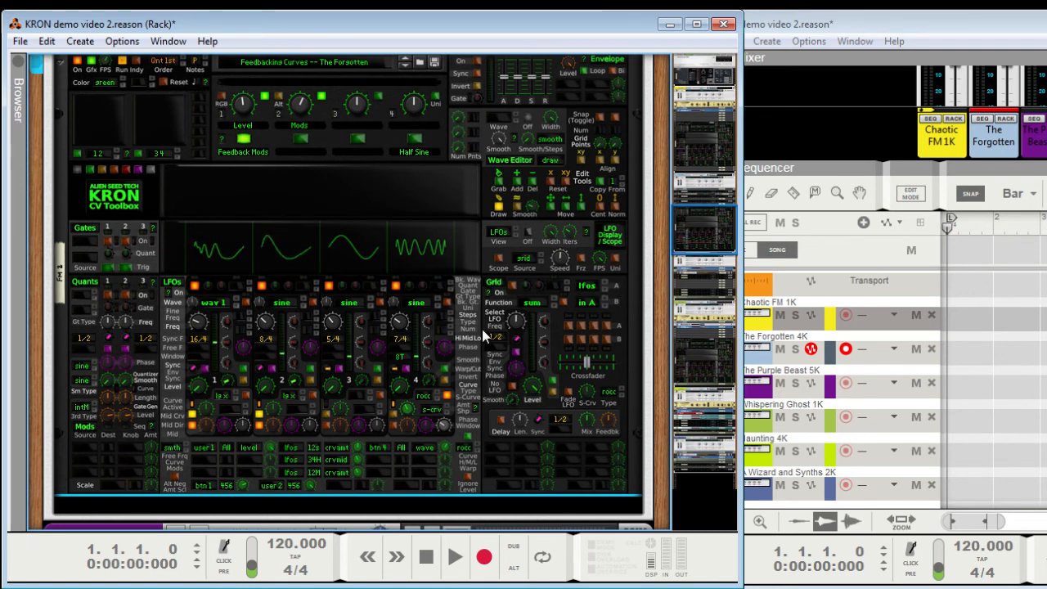
pyautogui.press('Tab')
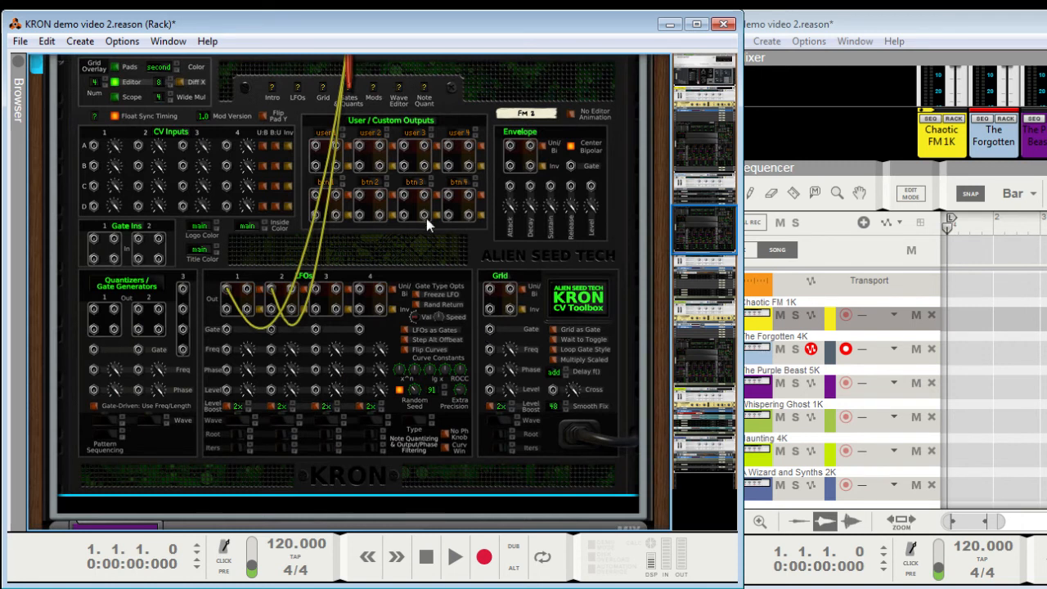
# Switch Random Seed off, enable LFO 1 Level Boost keeping grid boost at 2x, and return to KRON's front.
pyautogui.click(400, 391)
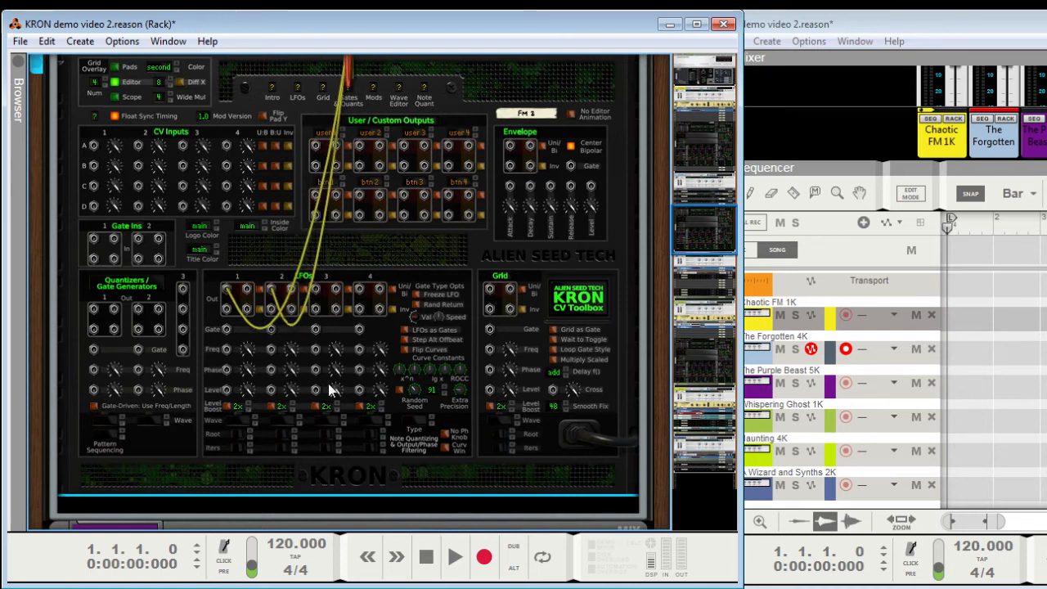
pyautogui.click(227, 407)
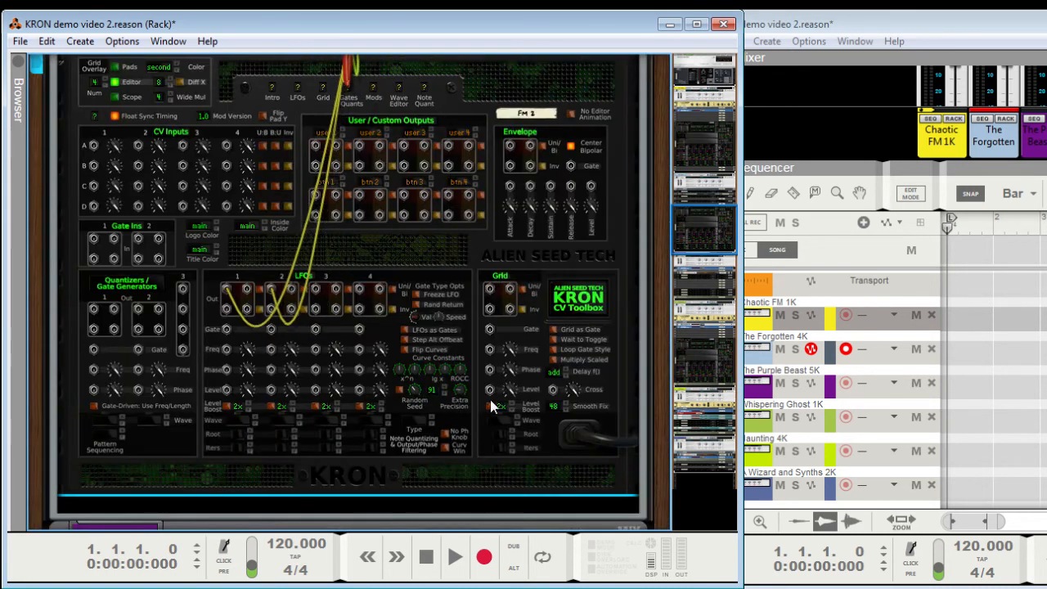
pyautogui.click(495, 406)
pyautogui.click(477, 411)
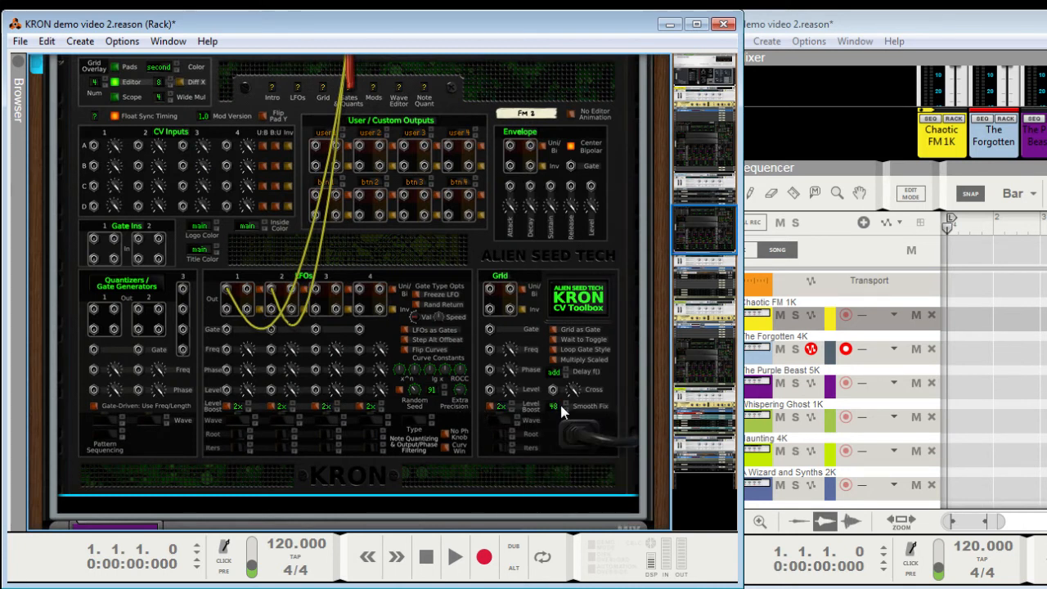
pyautogui.press('Tab')
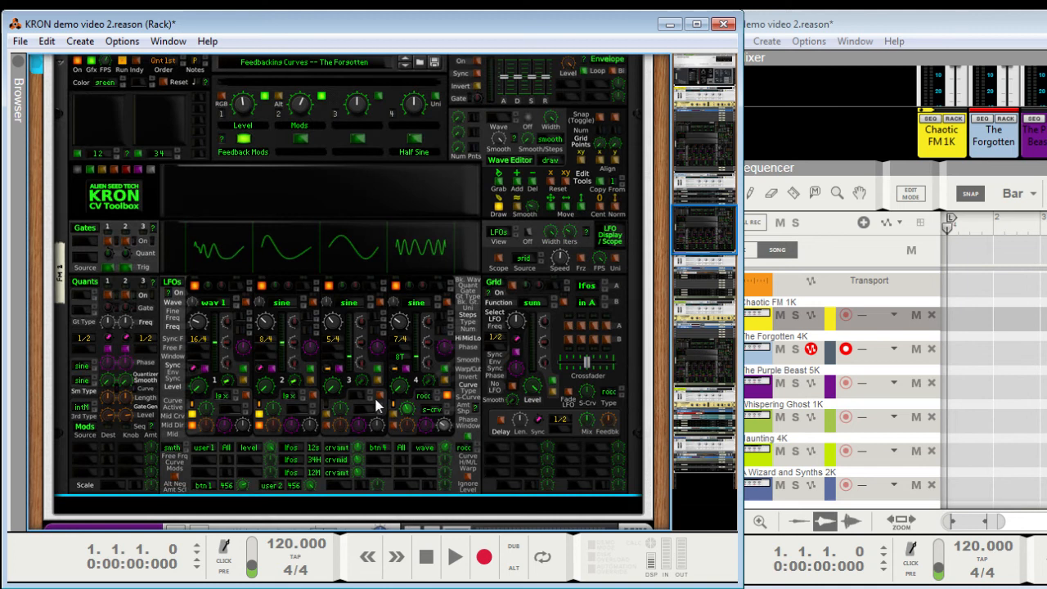
# Set LFO 4 to a square wave at a 3/32 synced rate, then reach for the display source.
pyautogui.click(415, 303)
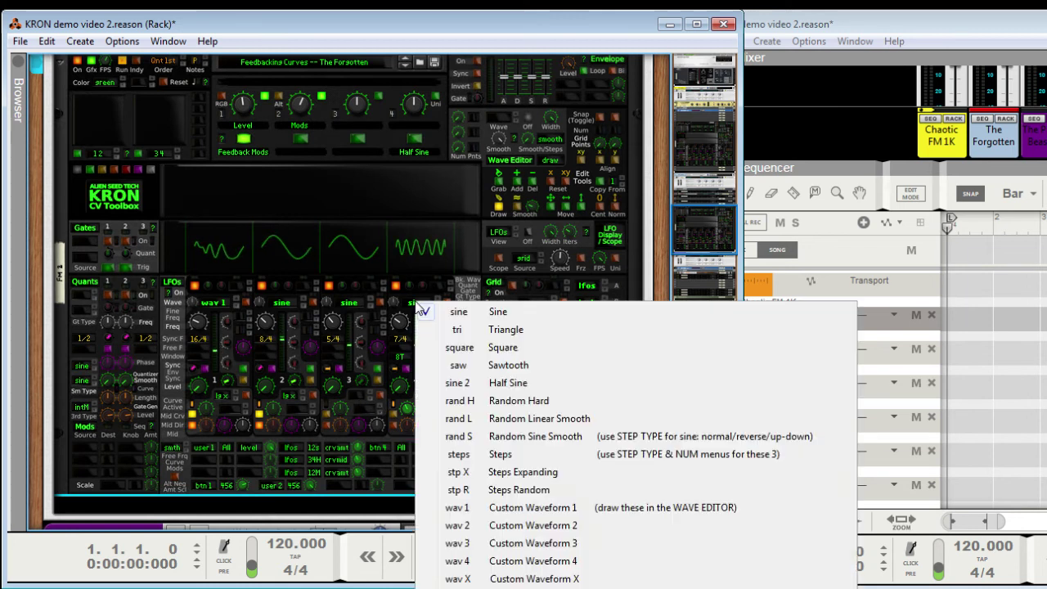
pyautogui.click(509, 350)
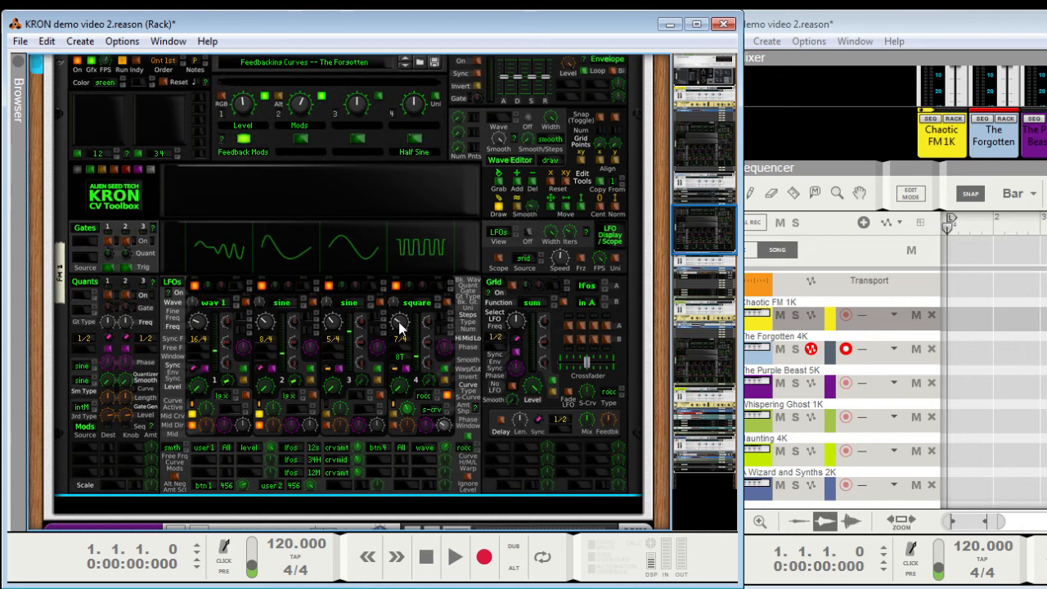
pyautogui.moveTo(398, 323); pyautogui.dragTo(407, 309)
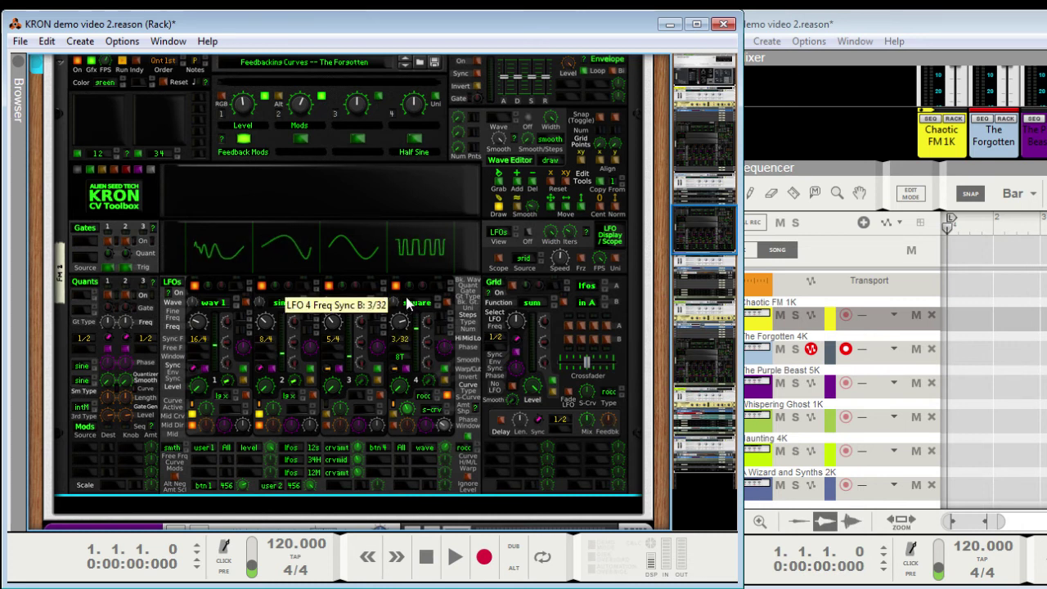
pyautogui.click(523, 259)
# Show LFO 4 alone on a faster scrolling scope and reduce LFO 1 smooth batches to 16.
pyautogui.click(601, 106)
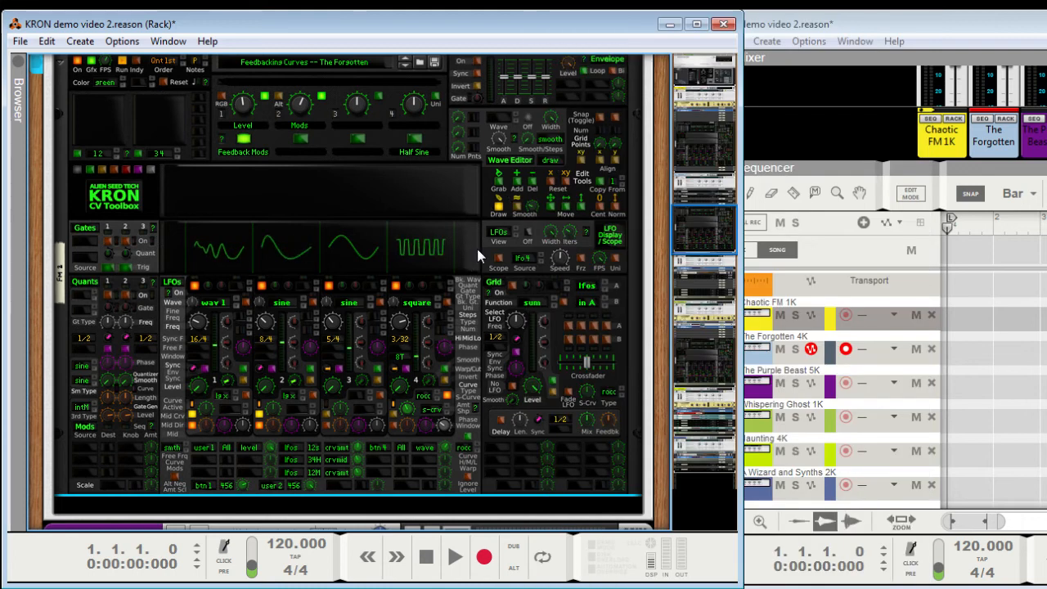
pyautogui.click(477, 249)
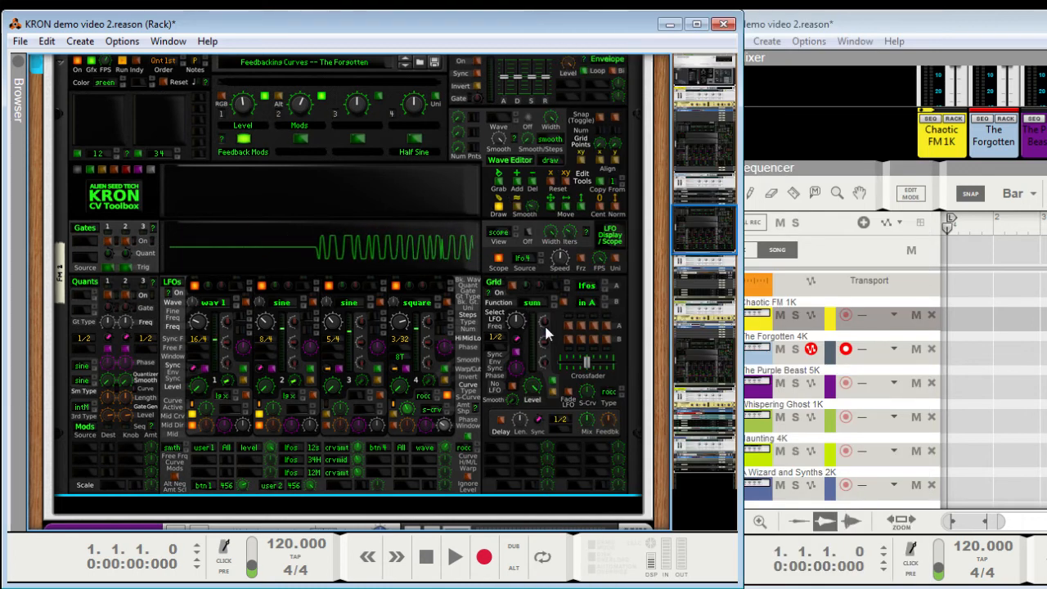
pyautogui.moveTo(559, 258)
pyautogui.moveTo(558, 266); pyautogui.dragTo(561, 250)
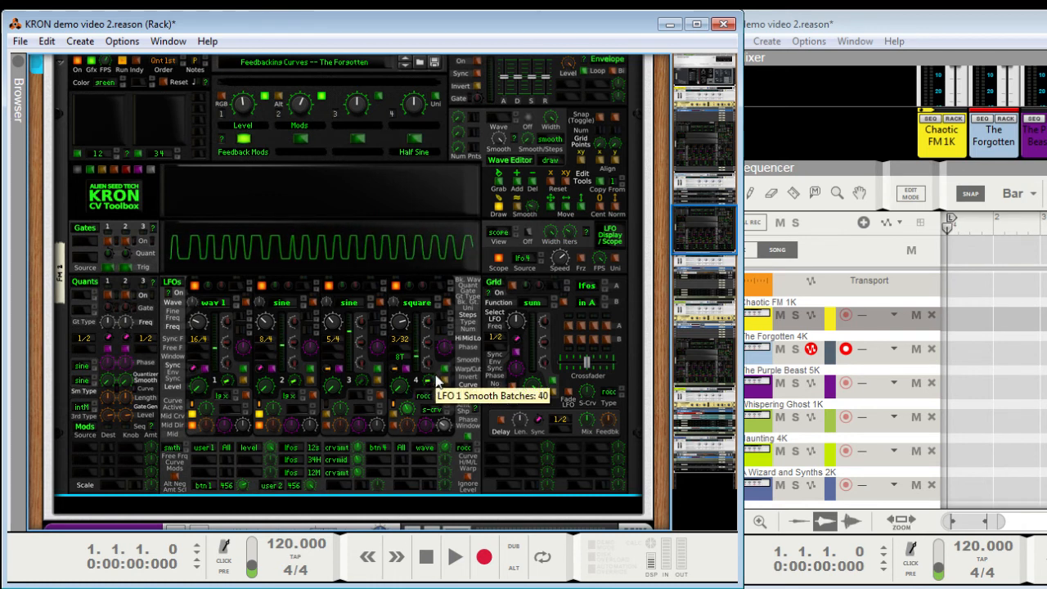
pyautogui.moveTo(438, 382); pyautogui.dragTo(438, 374)
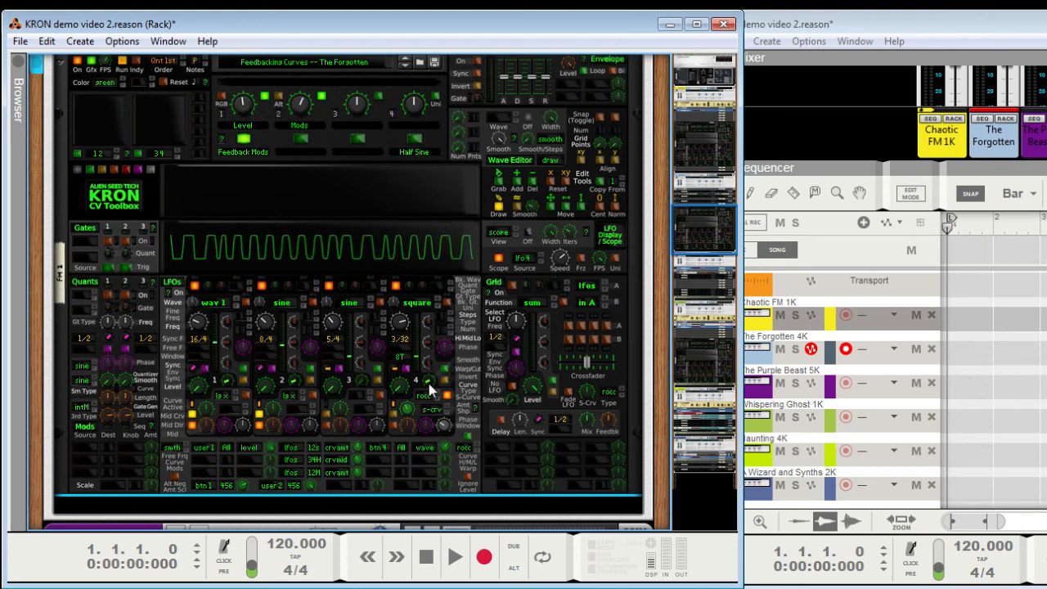
pyautogui.moveTo(429, 381)
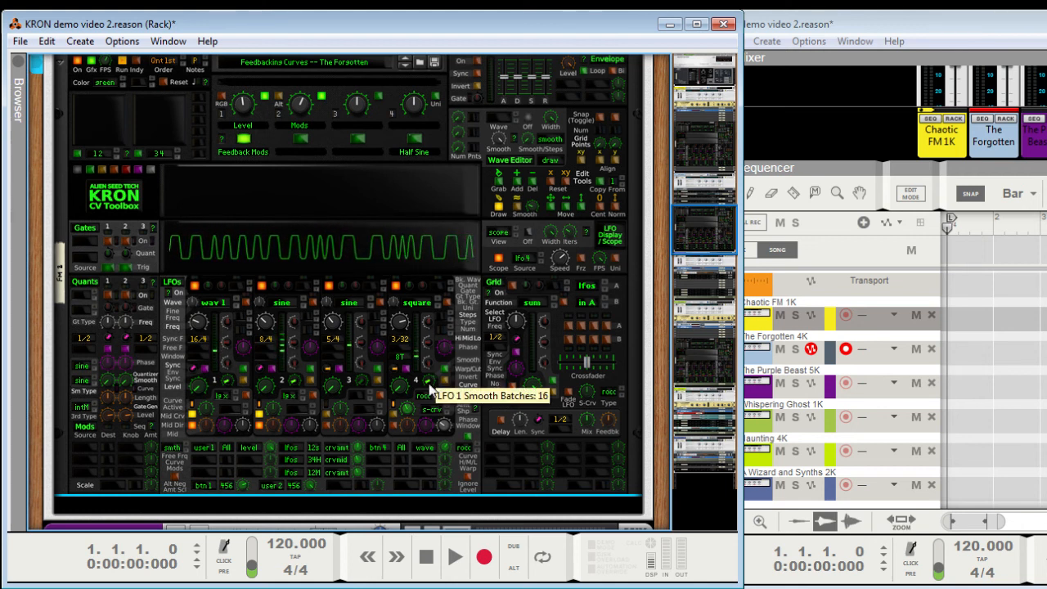
# Flip between KRON's rear cabling and front panel, restoring the four separate LFO scopes.
pyautogui.press('Tab')
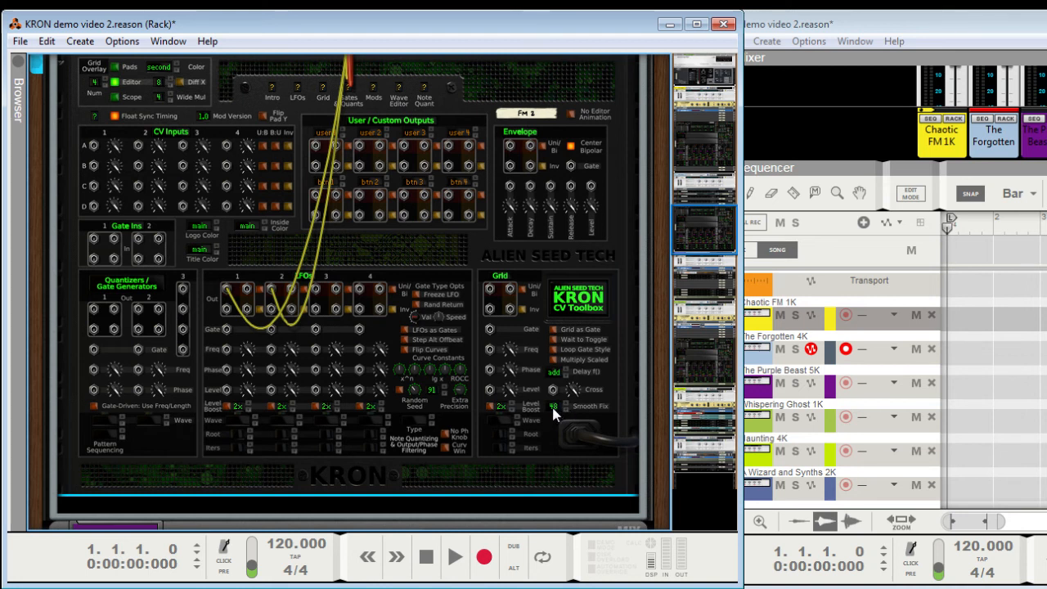
pyautogui.press('Tab')
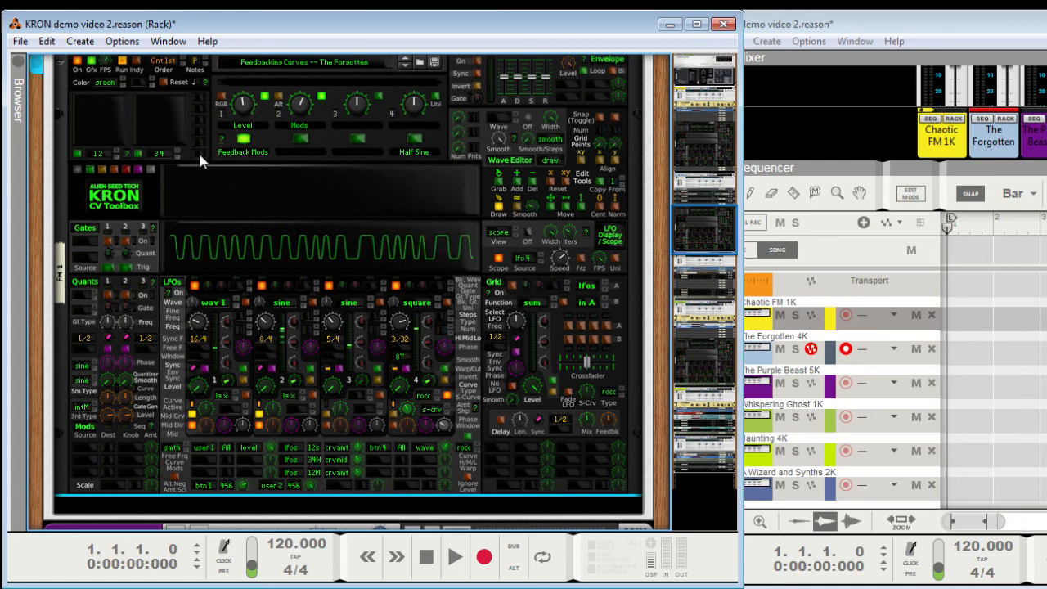
pyautogui.scroll(1, 268, 258)
pyautogui.click(282, 276)
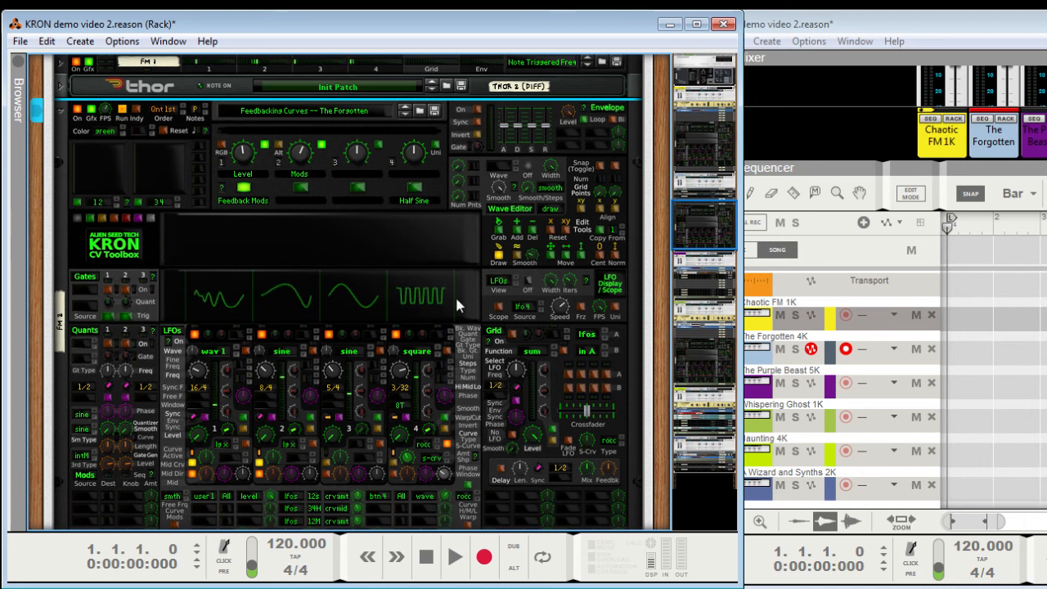
pyautogui.scroll(-1, 481, 368)
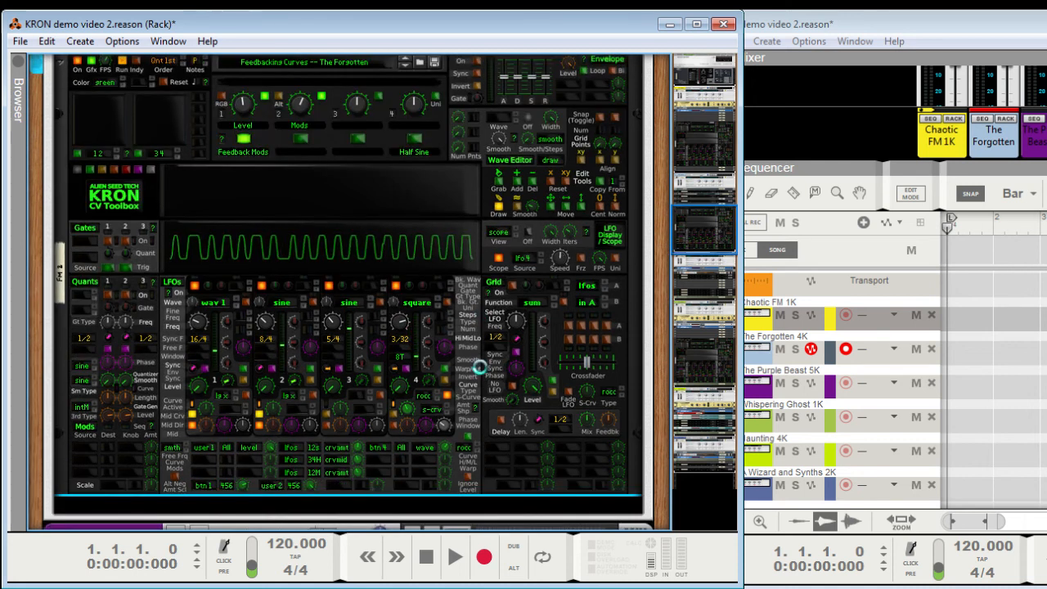
pyautogui.press('Tab')
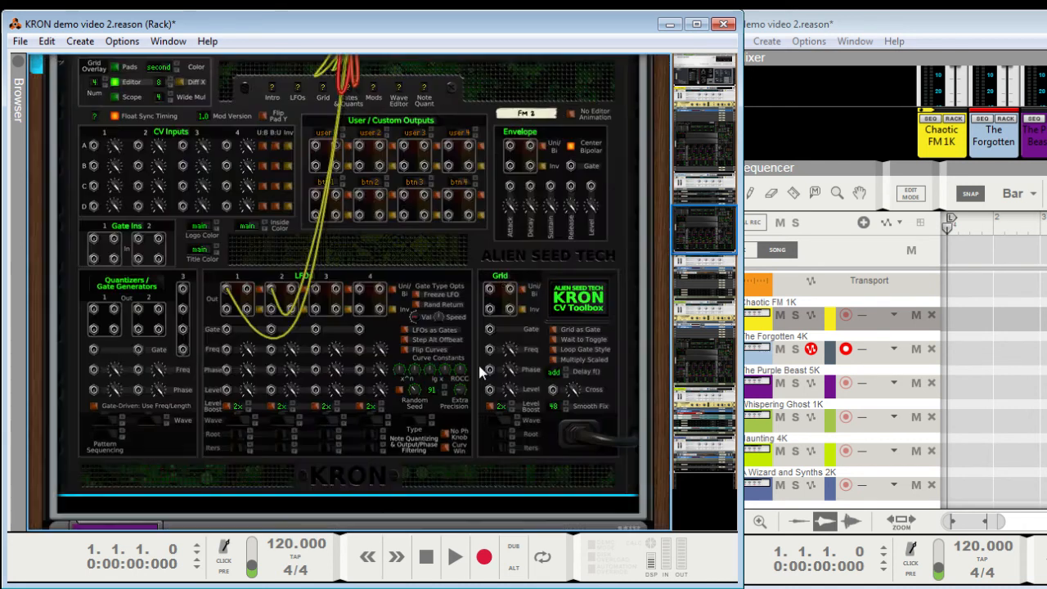
pyautogui.press('Tab')
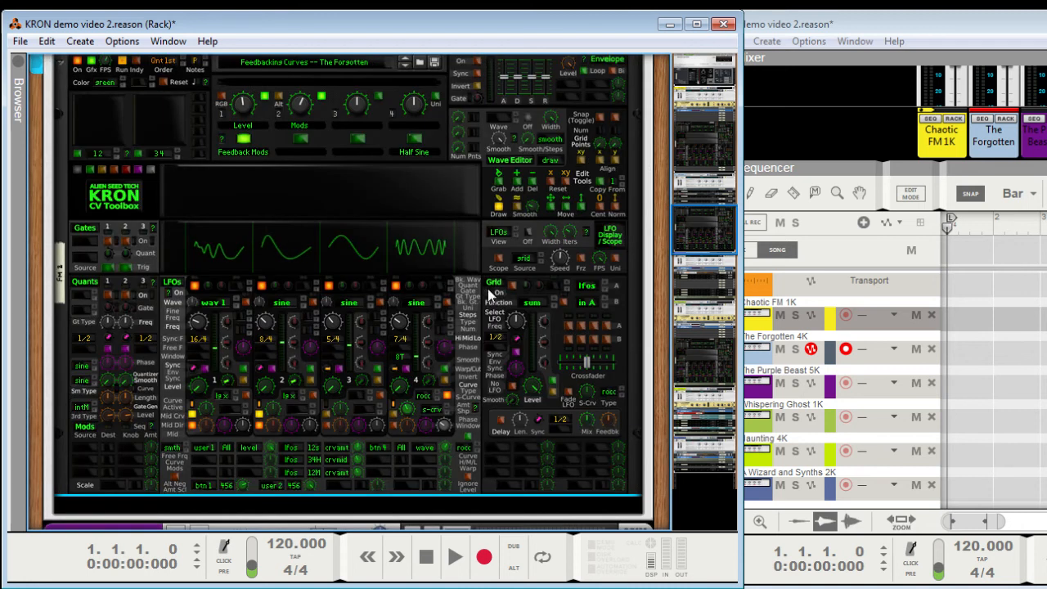
pyautogui.press('Tab')
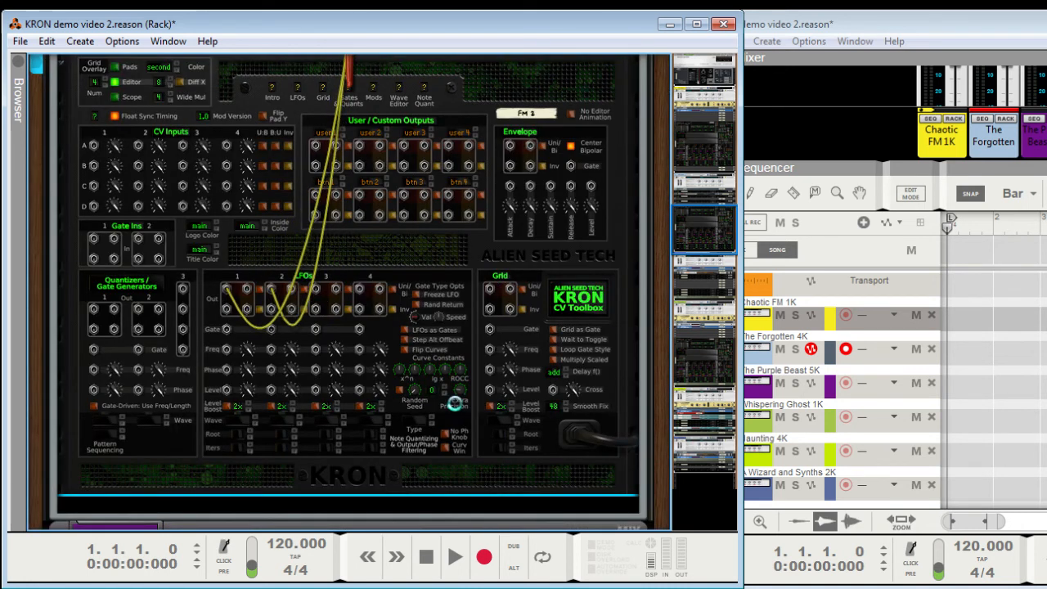
pyautogui.press('Tab')
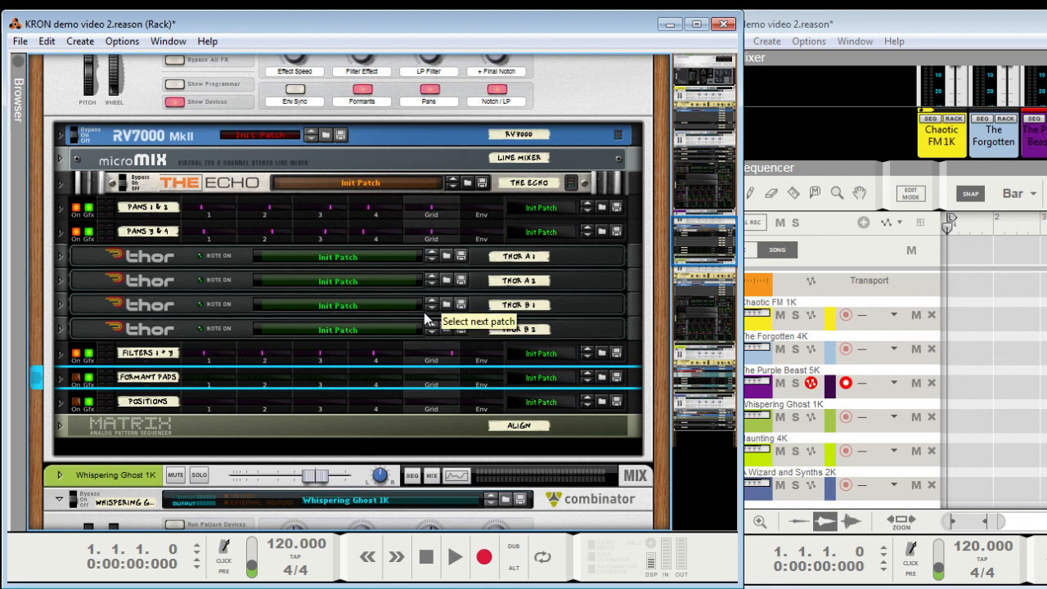
# Bring The Forgotten 4K combinator's KRON device into the active rack view.
pyautogui.press('Down')
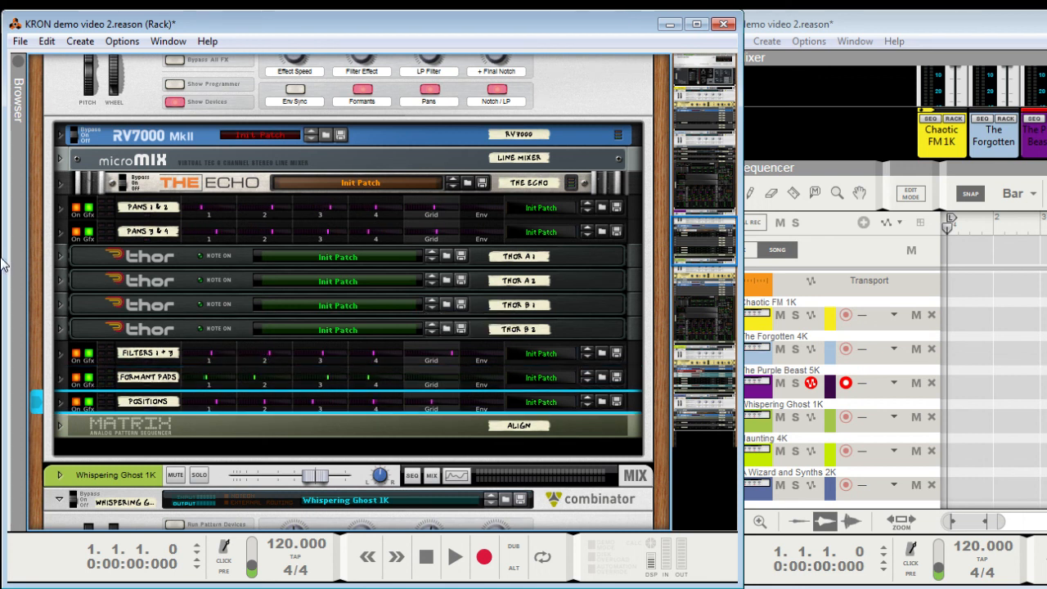
pyautogui.click(849, 350)
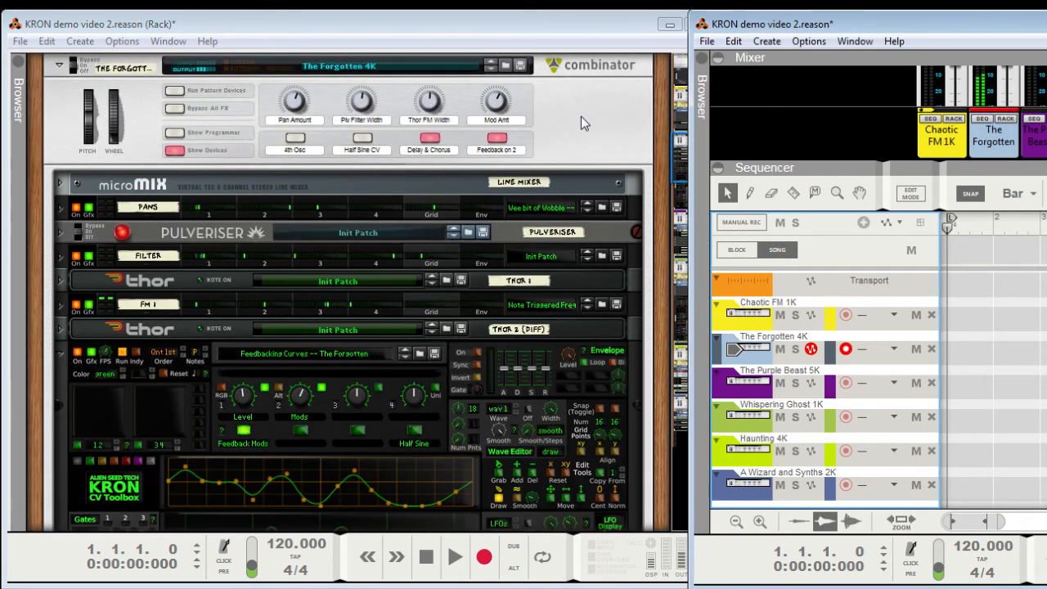
pyautogui.click(584, 126)
pyautogui.scroll(-3, 583, 126)
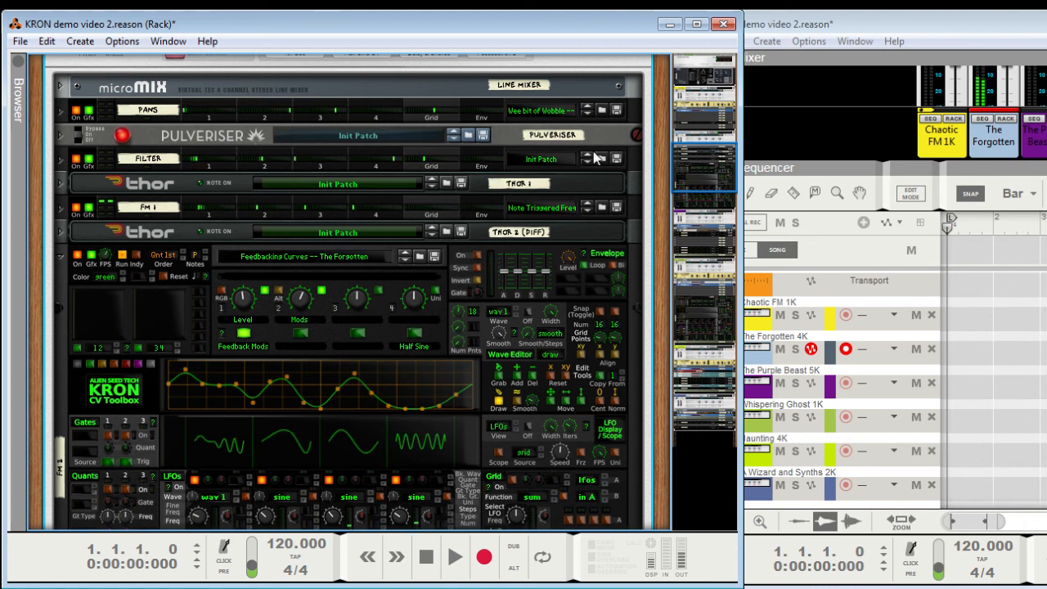
pyautogui.scroll(-3, 619, 170)
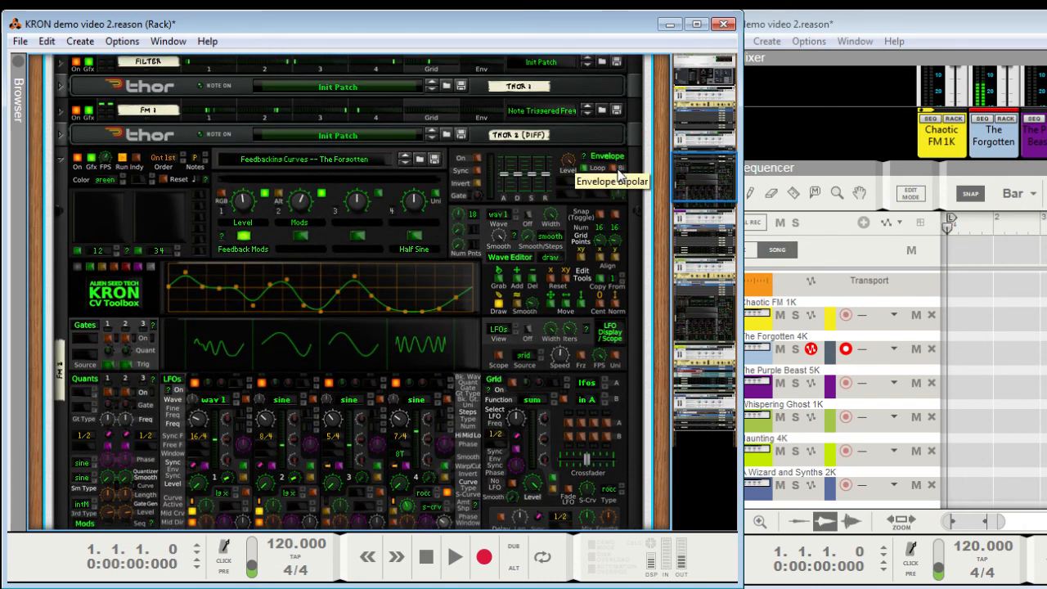
pyautogui.scroll(-2, 619, 172)
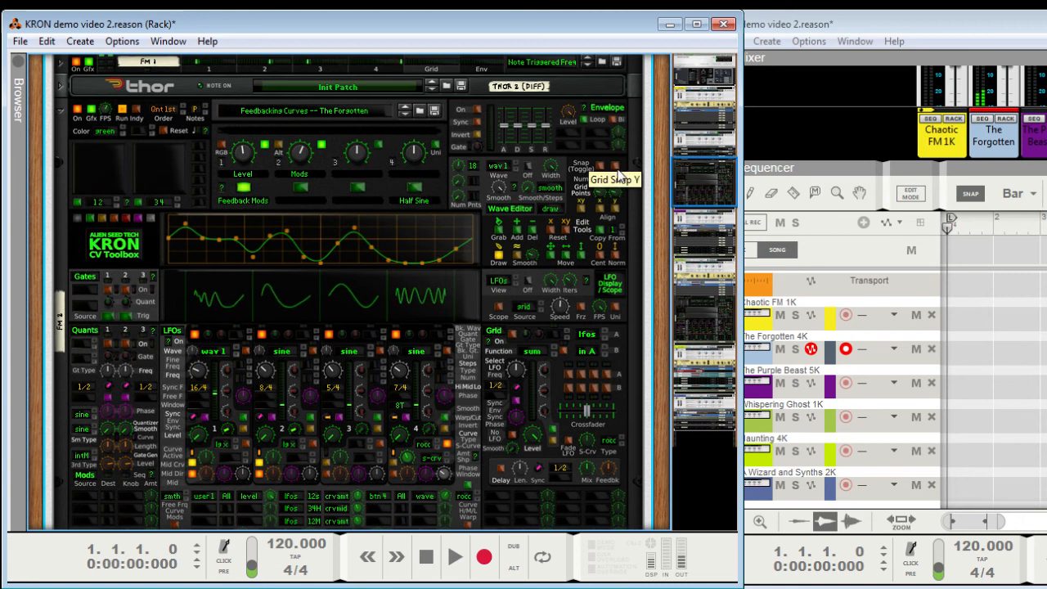
pyautogui.scroll(-2, 619, 172)
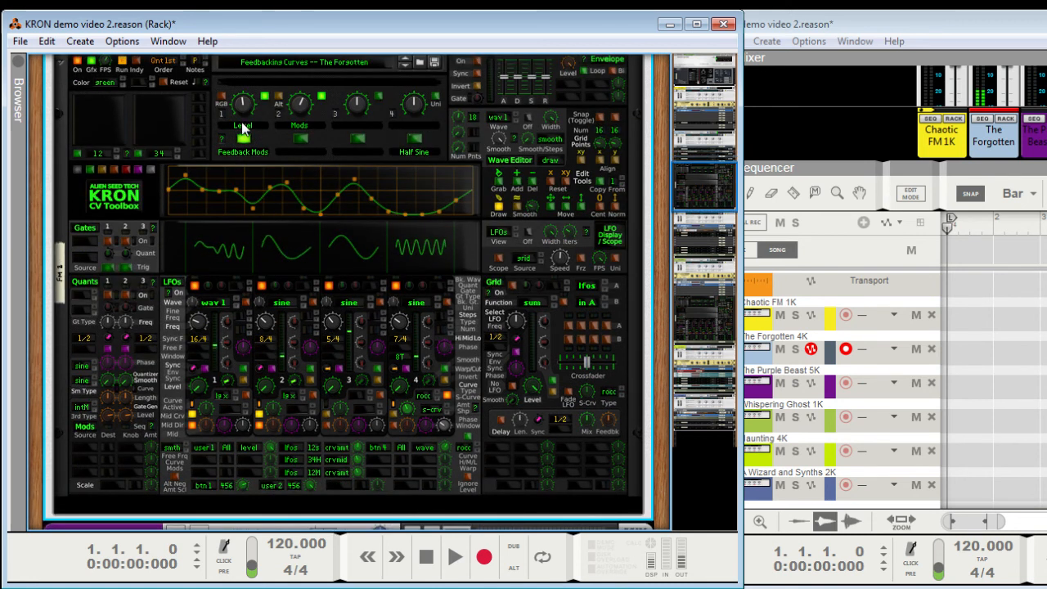
# Select the KRON CV Toolbox and peek at its user knob page choices without changing them.
pyautogui.click(111, 117)
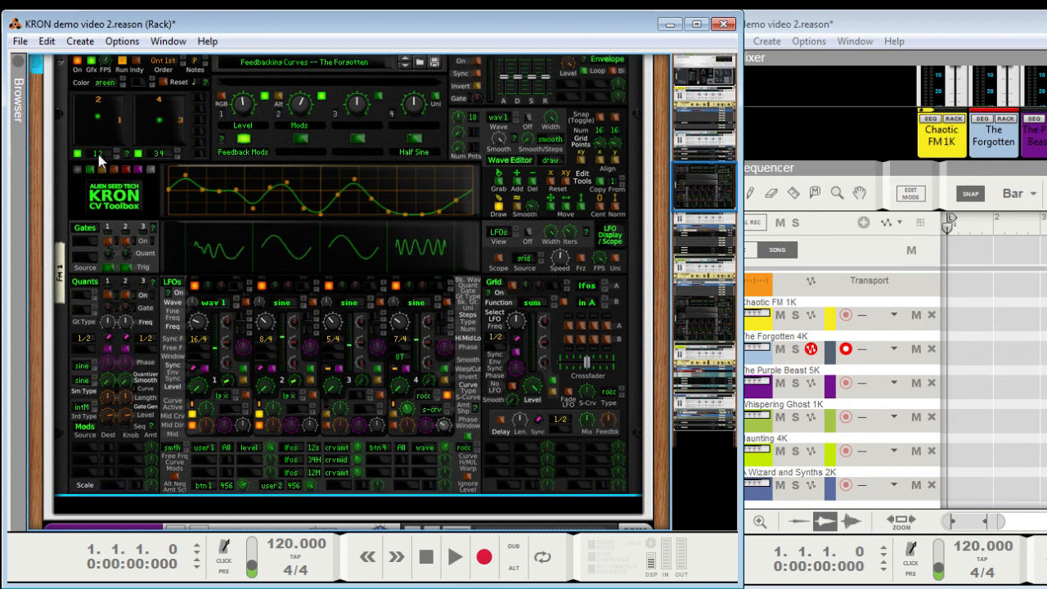
pyautogui.click(98, 153)
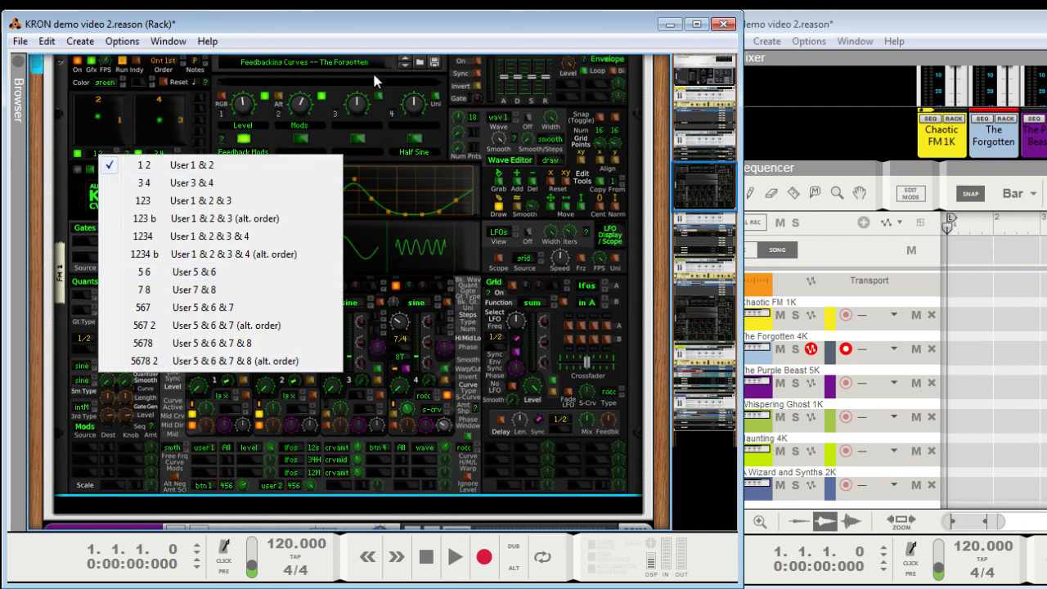
pyautogui.click(396, 83)
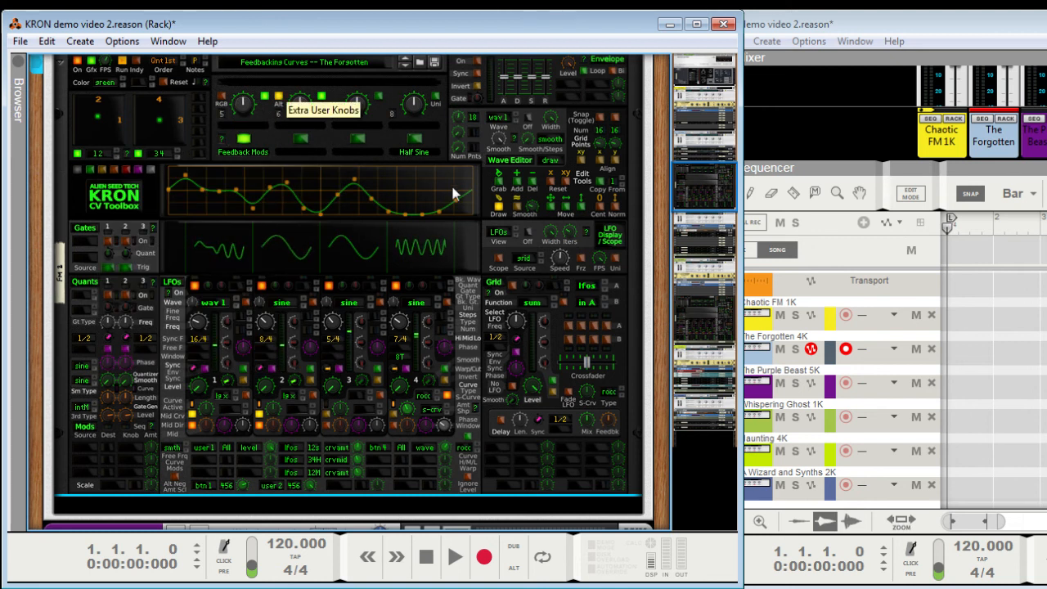
# Label user knob 5 'ASDF' on the knobs 5–8 page, then switch back to knobs 1–4.
pyautogui.click(279, 99)
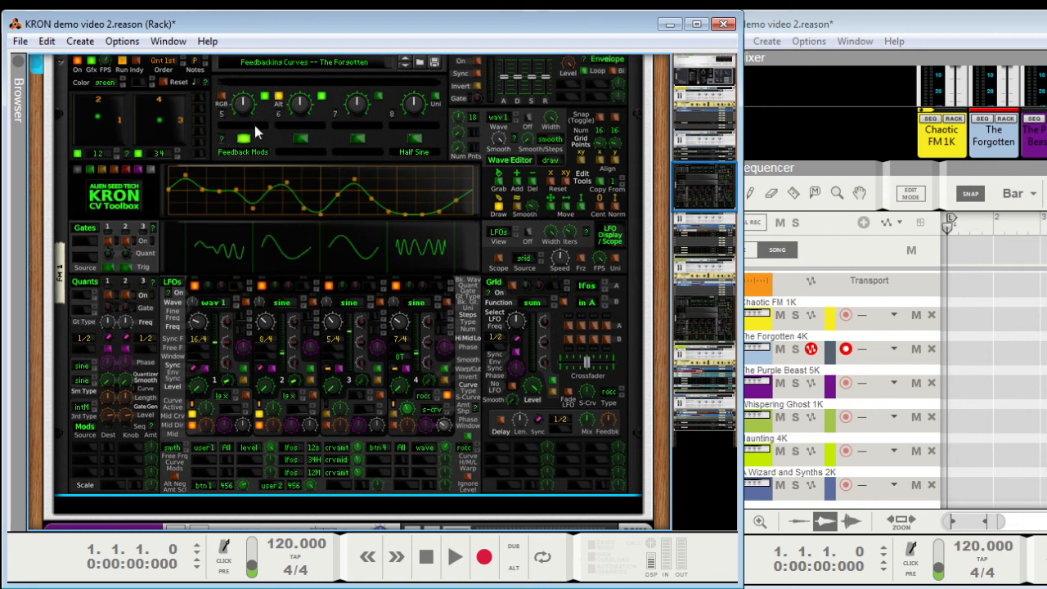
pyautogui.doubleClick(256, 124)
pyautogui.write('ASDF')
pyautogui.press('Return')
pyautogui.click(281, 102)
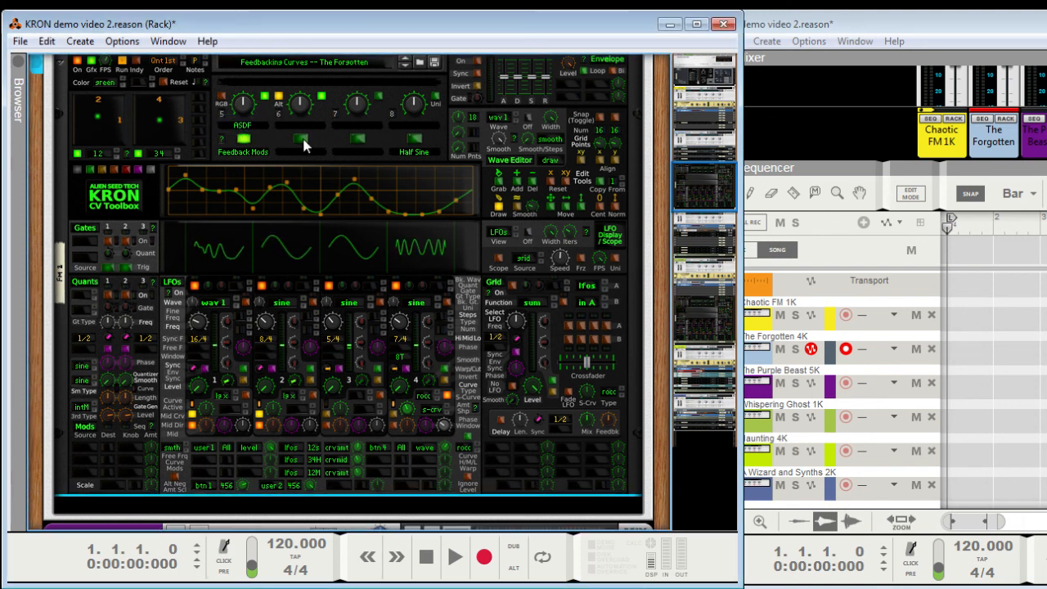
pyautogui.click(280, 102)
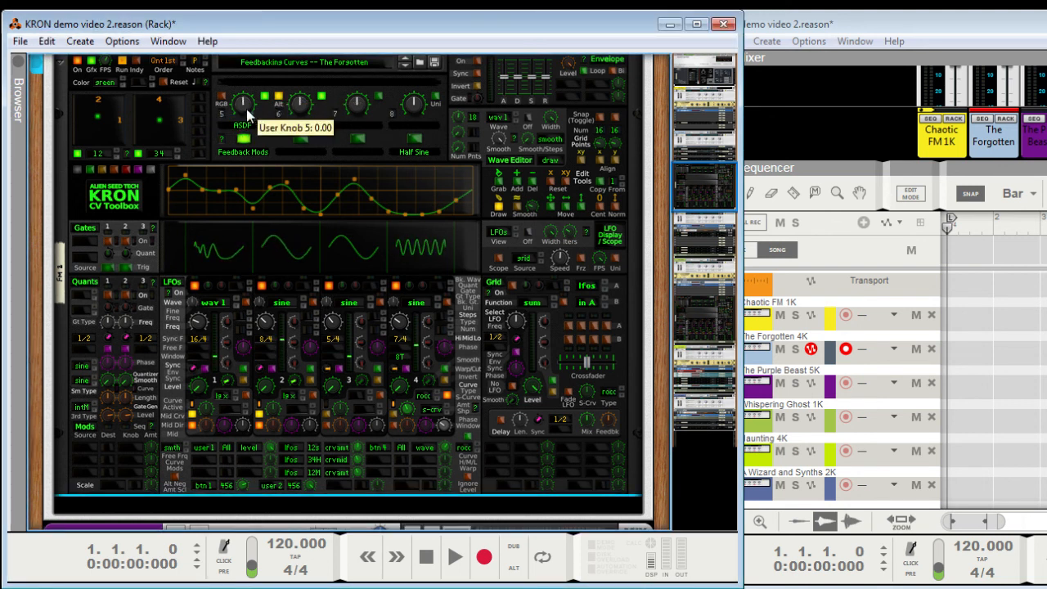
pyautogui.click(280, 101)
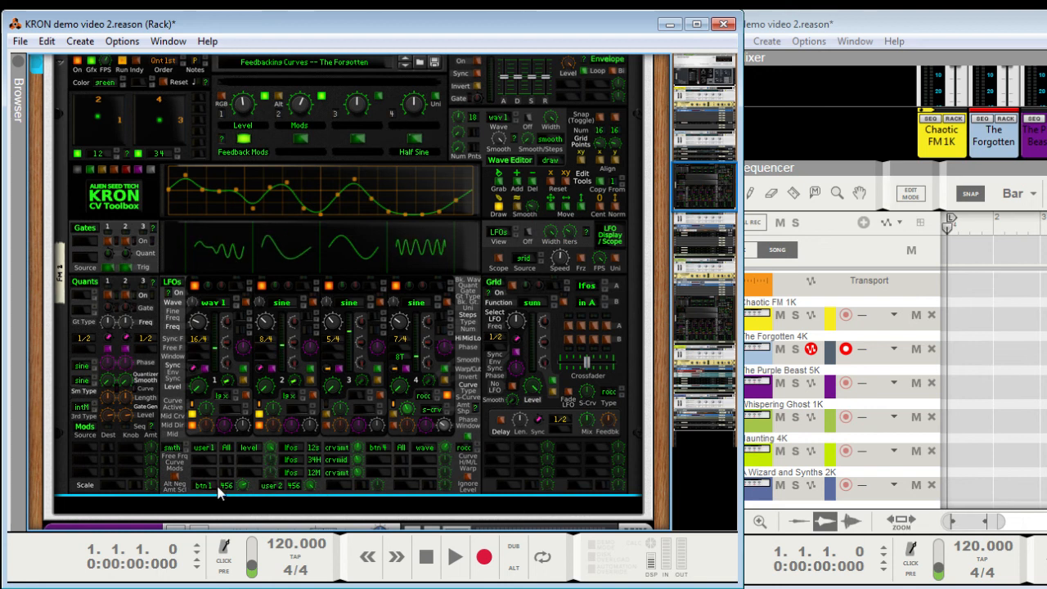
# Flip the rack to KRON's rear to view its yellow CV cable connections.
pyautogui.press('Tab')
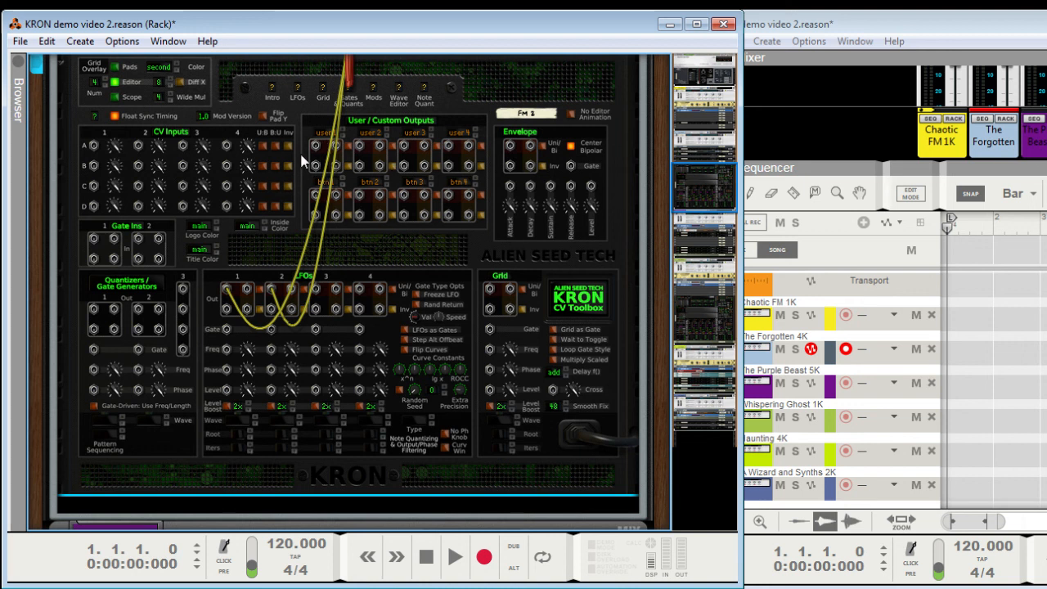
# On KRON's rear, change the first custom output's source from User Knob 1 to CV In A1.
pyautogui.press('Tab')
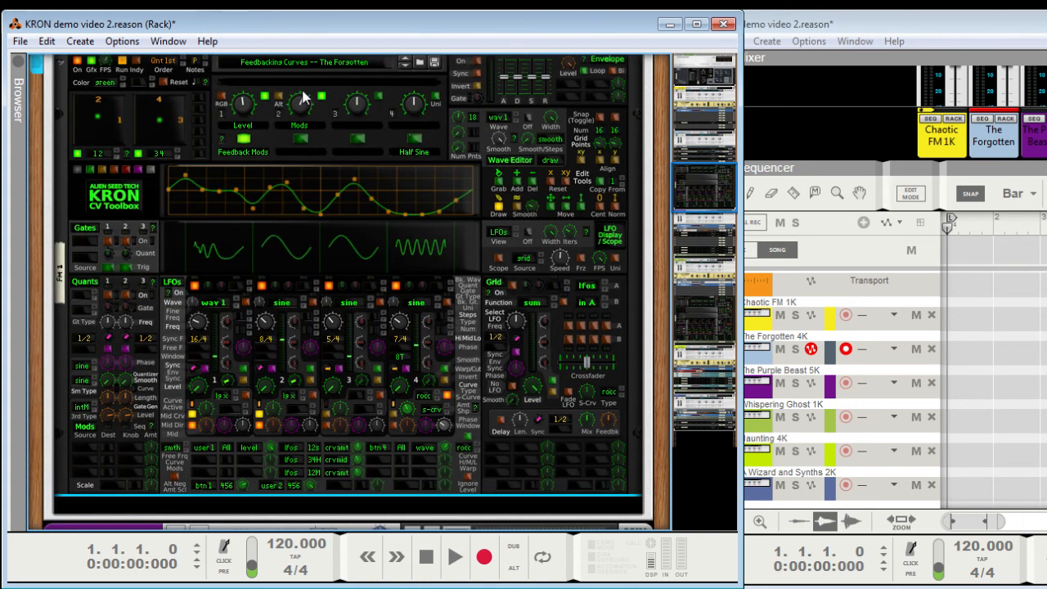
pyautogui.press('Tab')
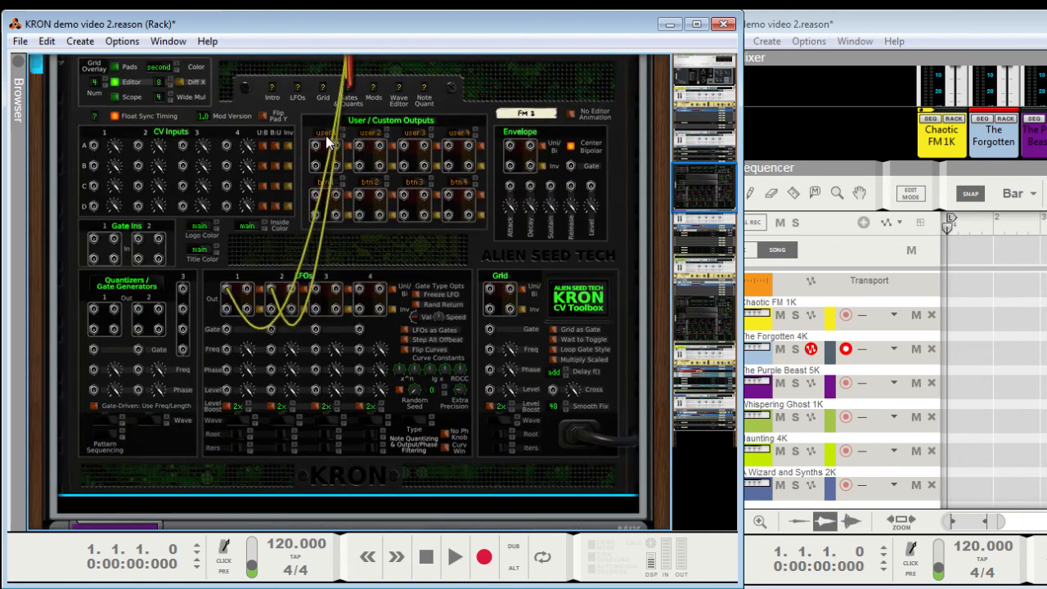
pyautogui.click(326, 140)
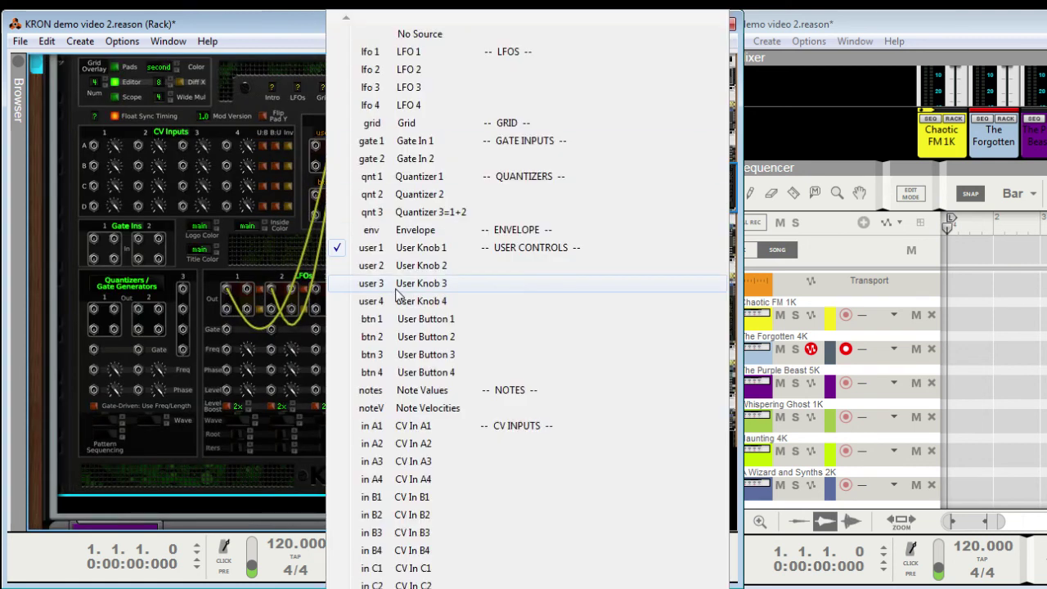
pyautogui.click(409, 34)
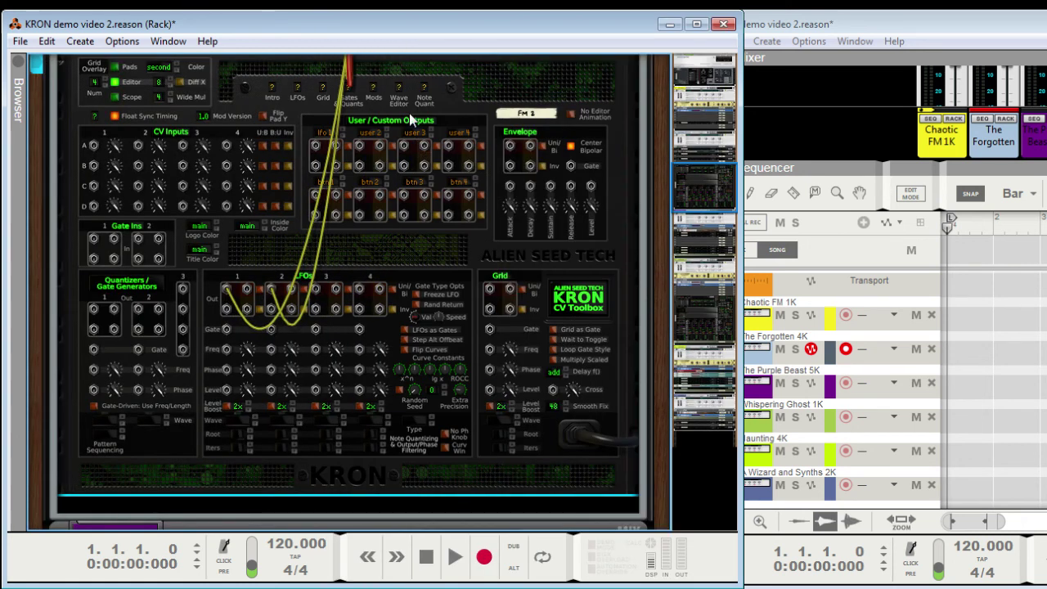
pyautogui.click(322, 128)
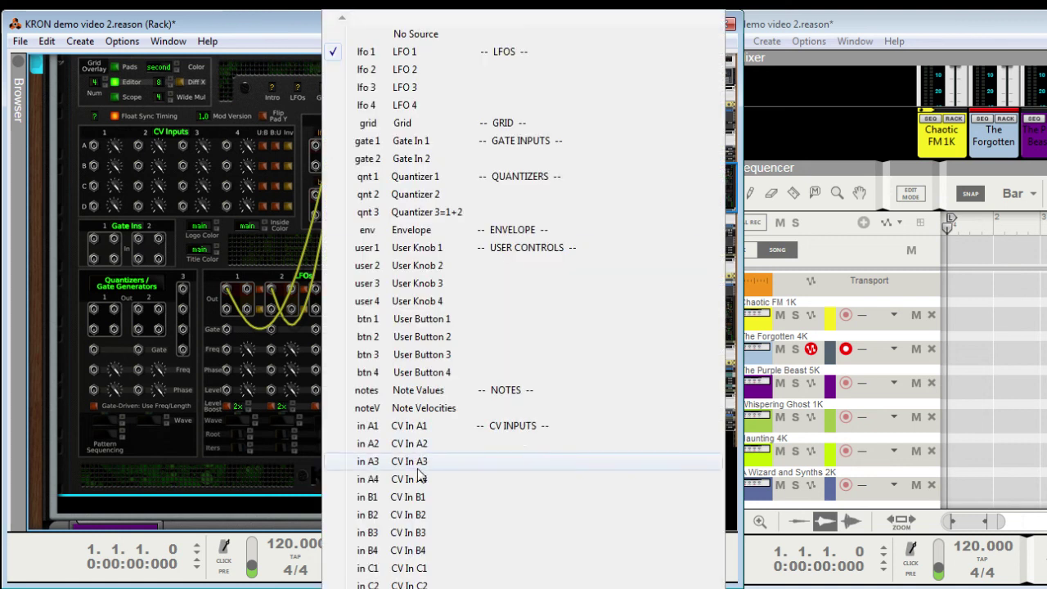
pyautogui.click(420, 426)
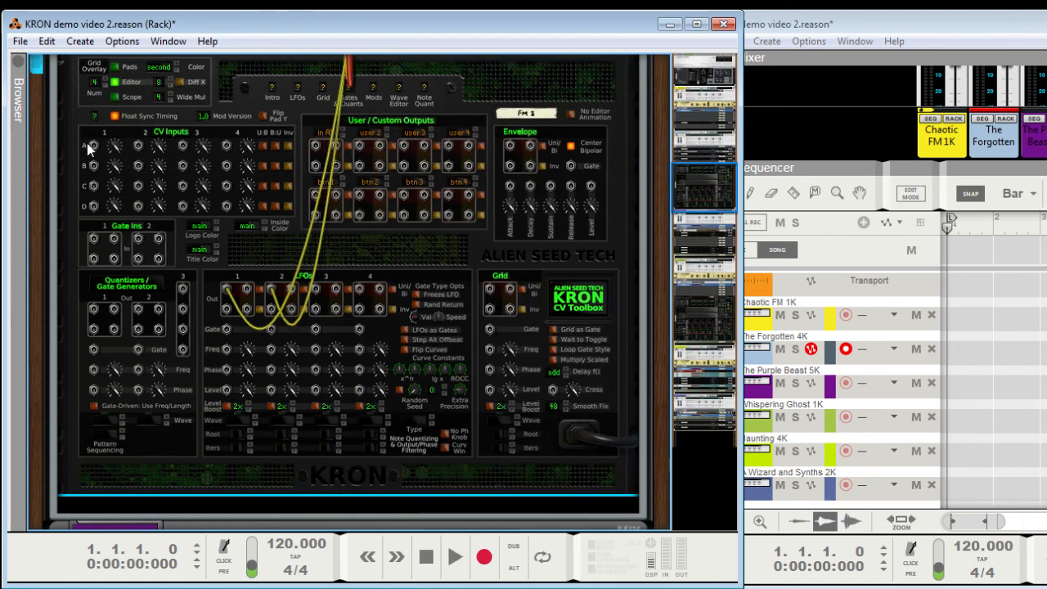
pyautogui.moveTo(92, 146)
pyautogui.mouseDown()
pyautogui.moveTo(309, 144)
pyautogui.moveTo(454, 263)
pyautogui.mouseUp()
pyautogui.press('Tab')
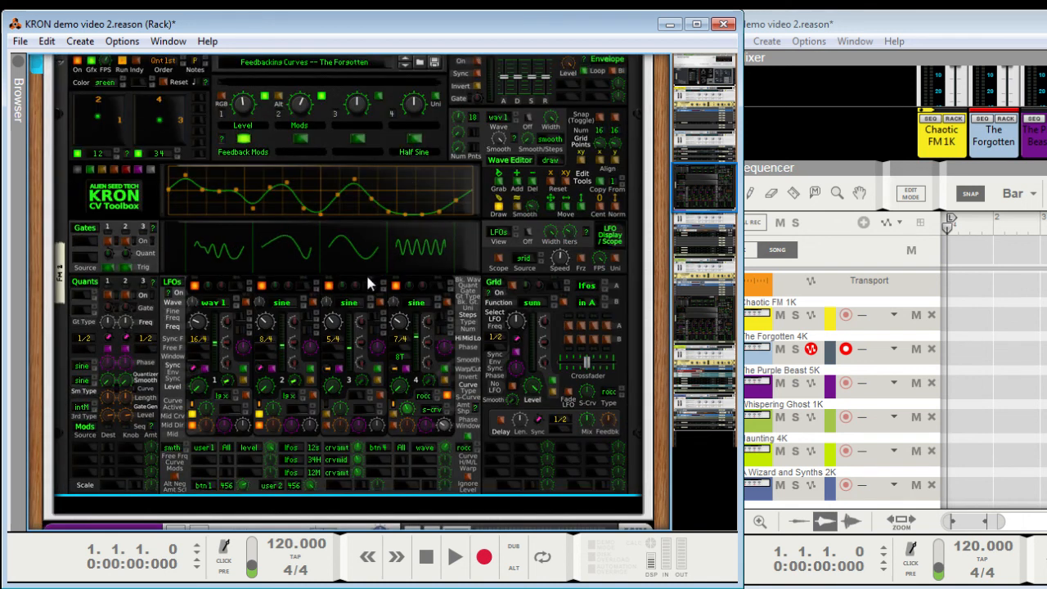
pyautogui.scroll(1, 356, 280)
pyautogui.press('Tab')
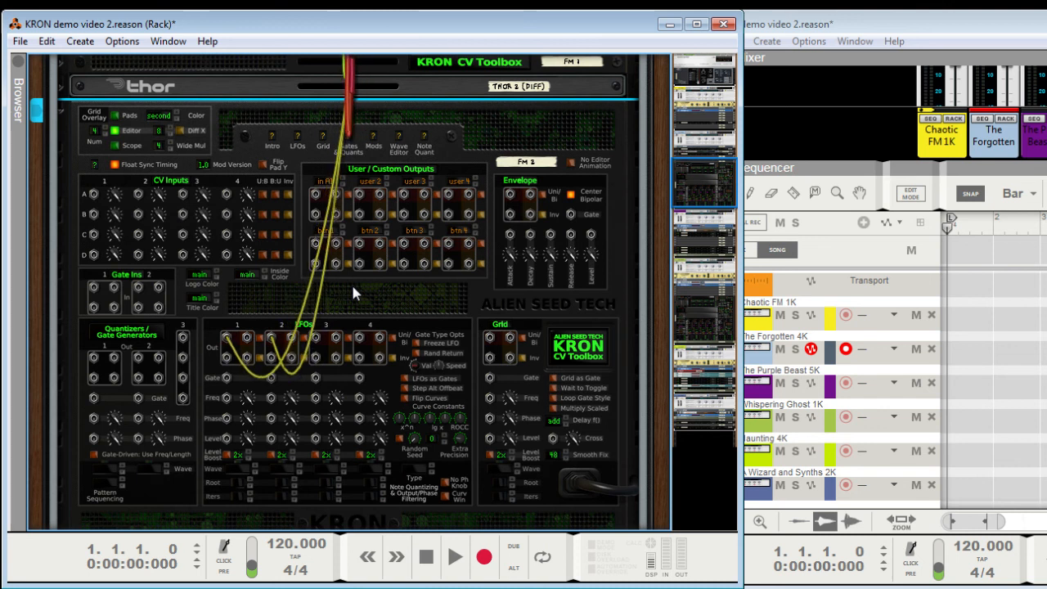
pyautogui.scroll(-1, 351, 293)
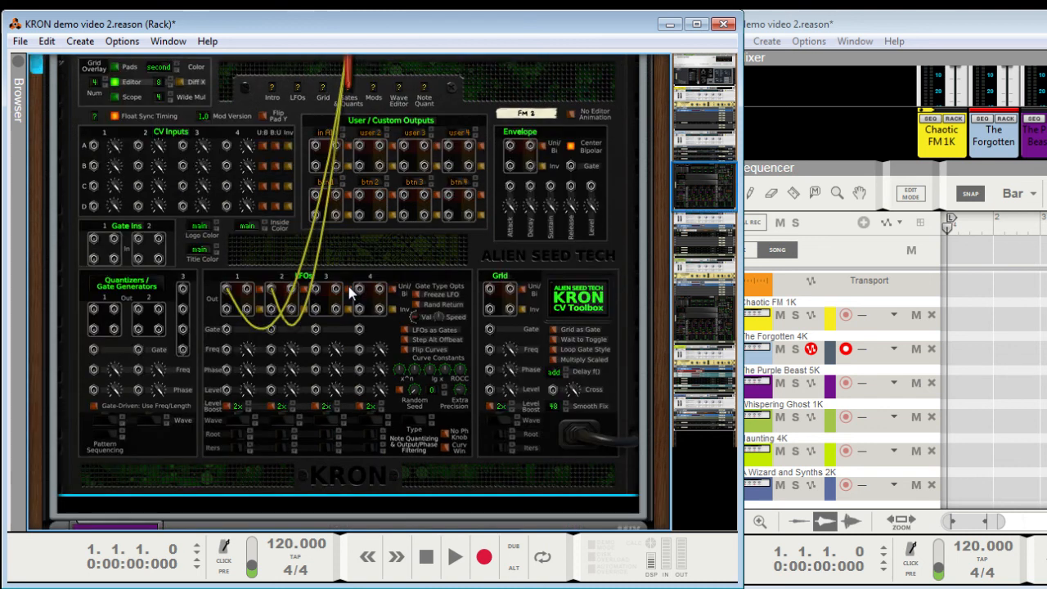
pyautogui.press('Tab')
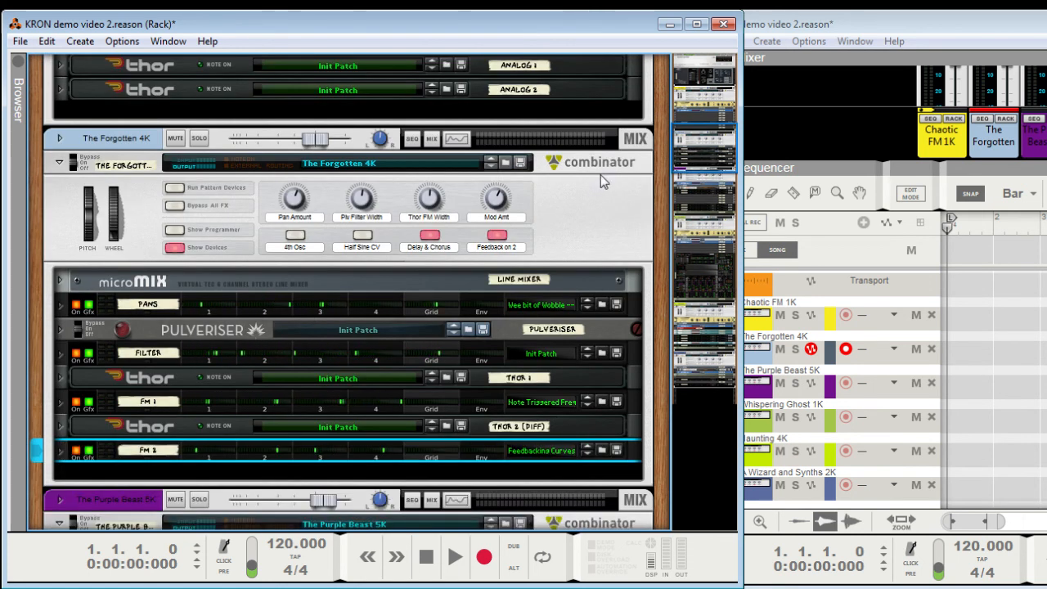
# Jump the rack to the Chaotic FM 1K combinator via the rack navigator column.
pyautogui.click(704, 98)
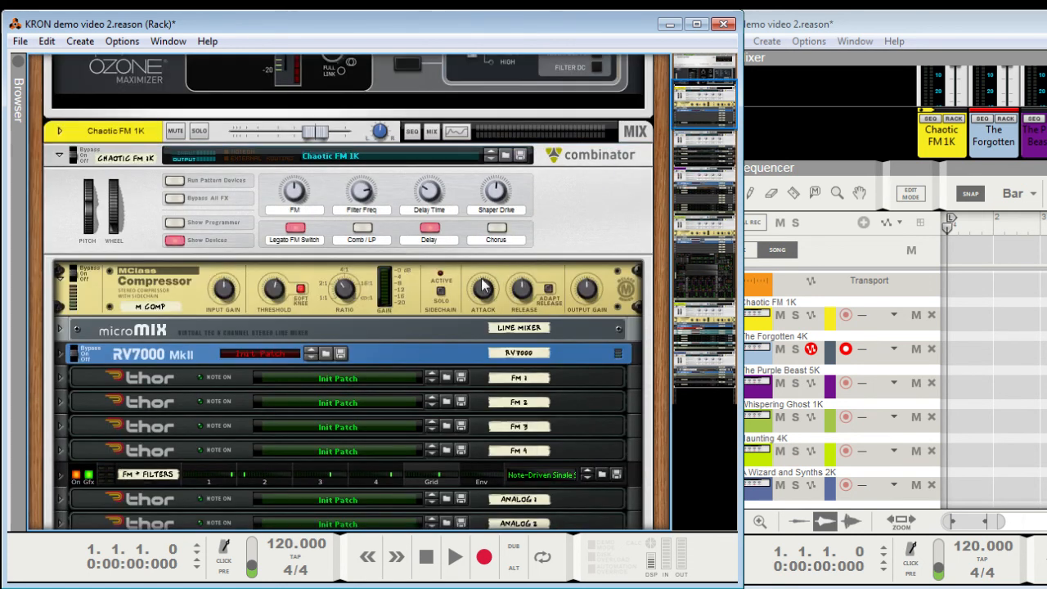